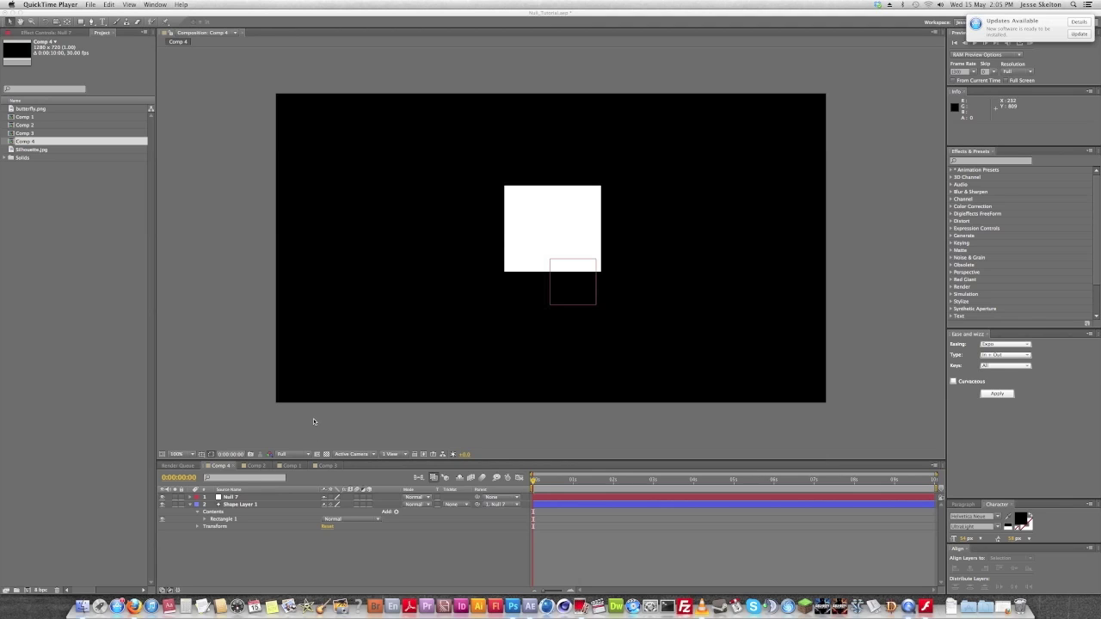
Back in After Effects, set Shape Layer 1's parent to None, then select Null 7.
click(334, 43)
click(255, 505)
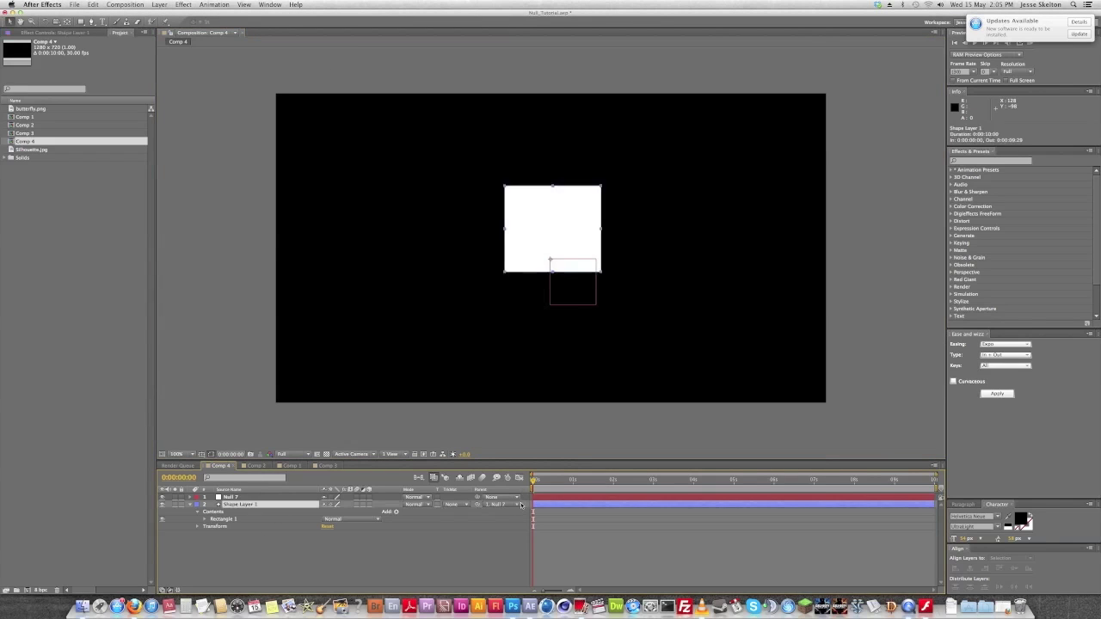
click(509, 505)
click(500, 513)
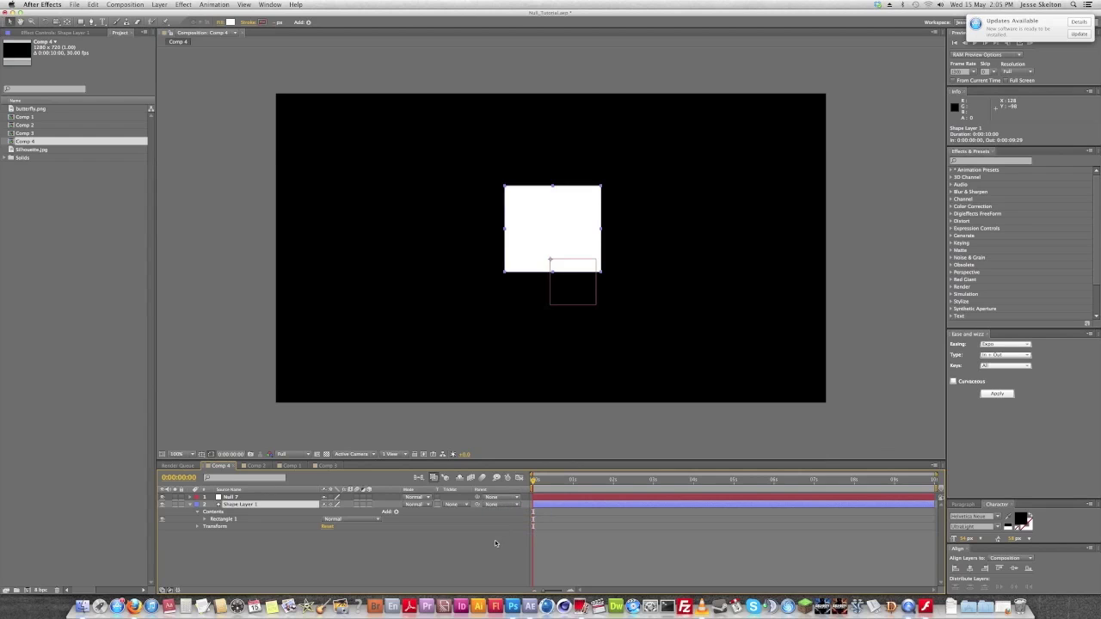
click(507, 551)
click(556, 301)
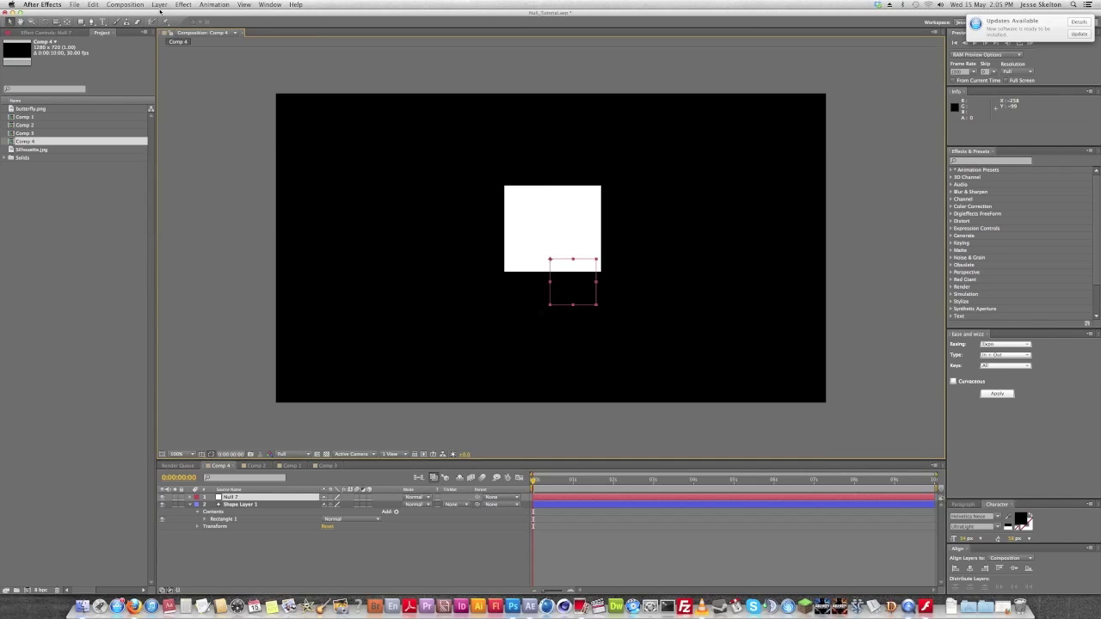
Add a new null object, Null 8, to Comp 4.
click(160, 5)
mouse_move(189, 15)
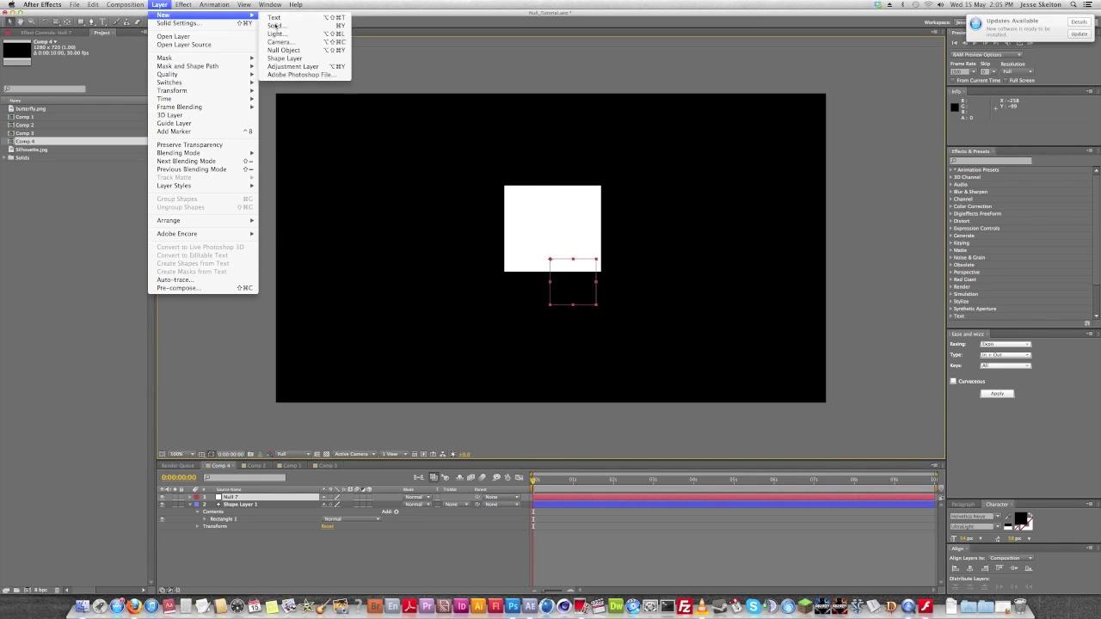
click(313, 51)
Delete the old Null 7 layer, leaving Null 8 deselected.
click(233, 506)
key(Delete)
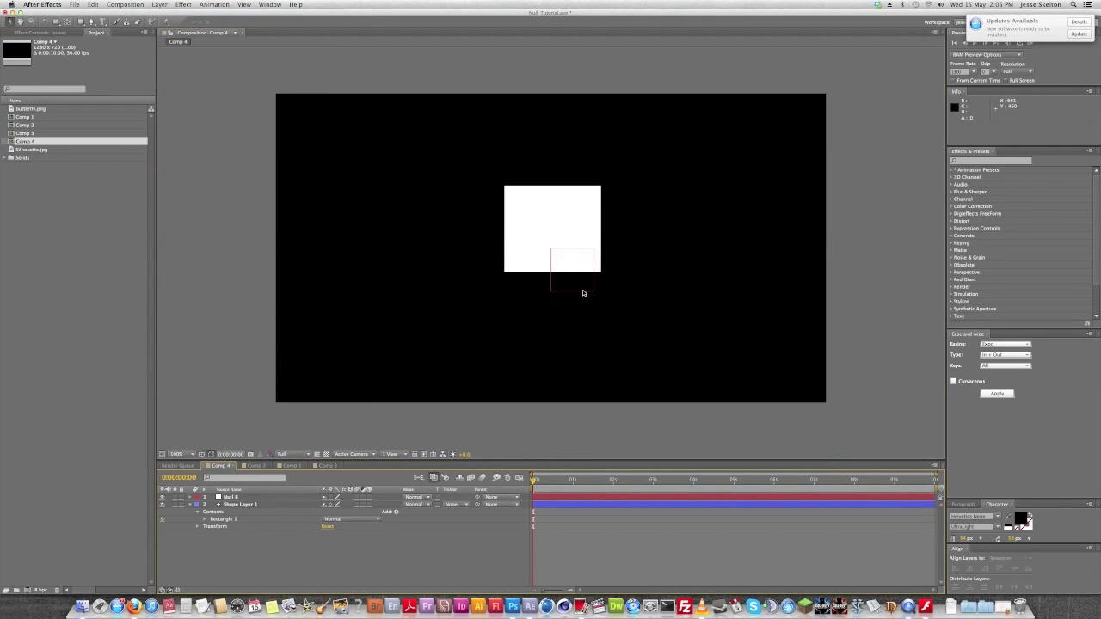
click(586, 293)
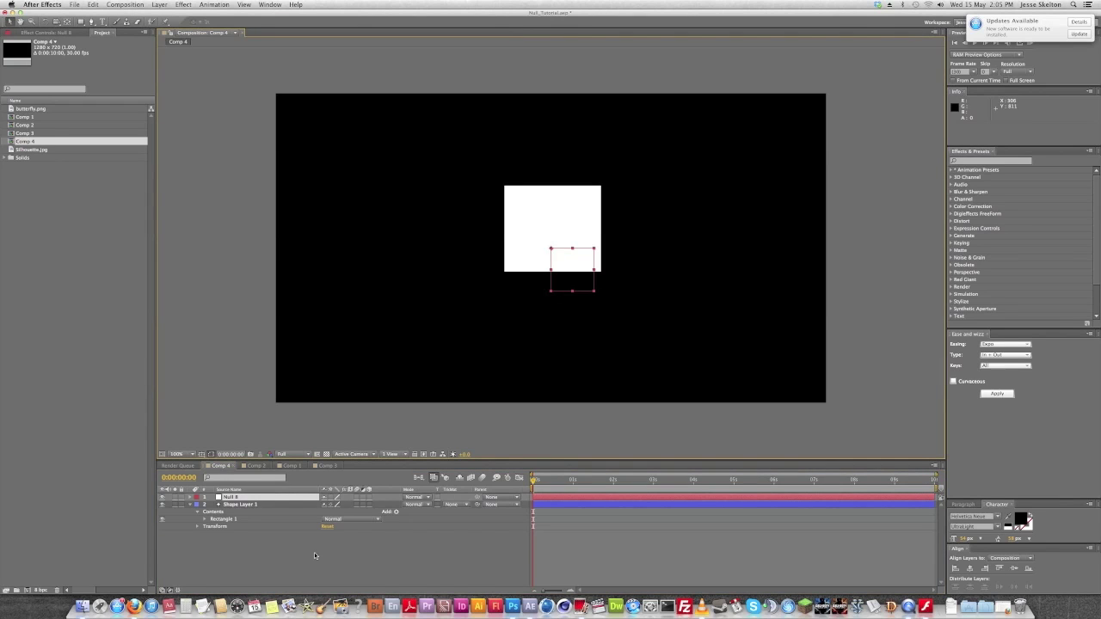
click(561, 298)
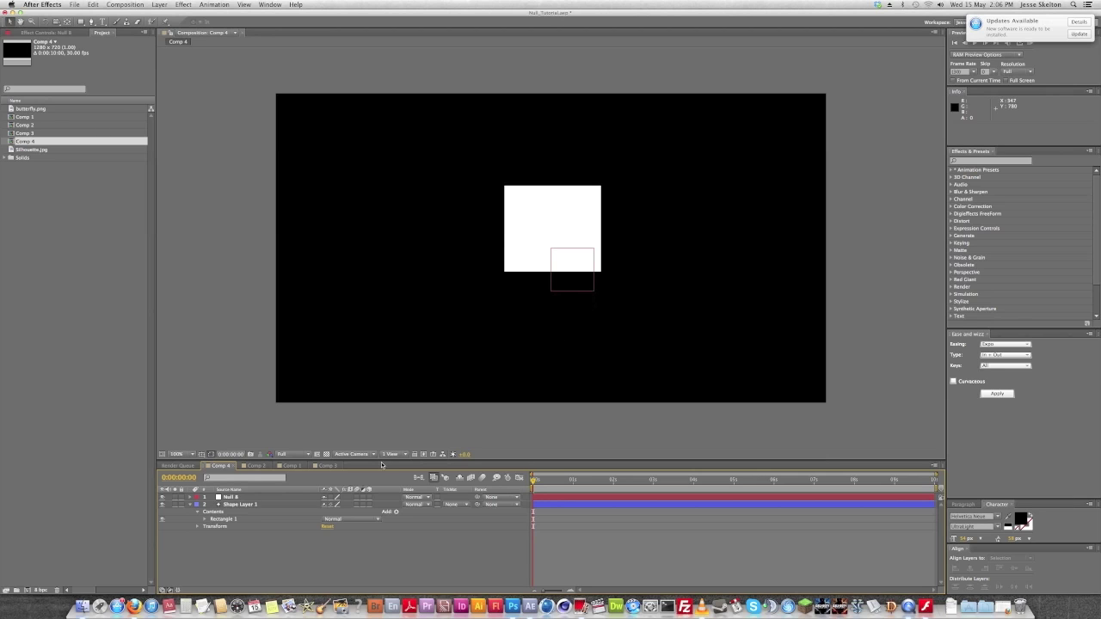
Pick-whip Shape Layer 1 to Null 8, then move and rotate the null to carry the square.
click(240, 499)
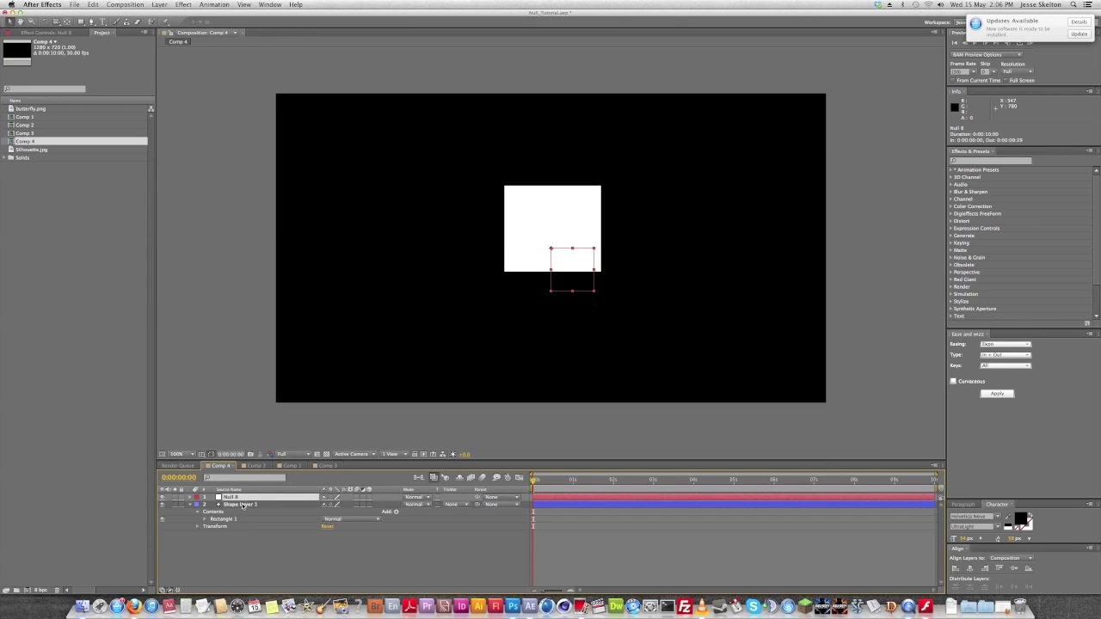
click(244, 506)
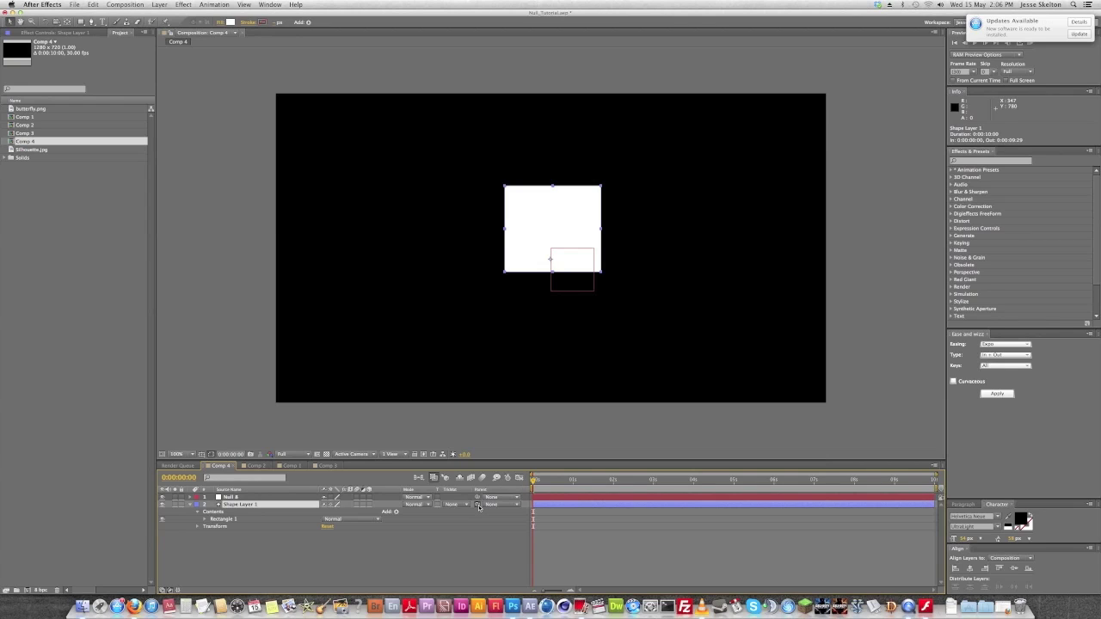
drag(477, 508, 231, 499)
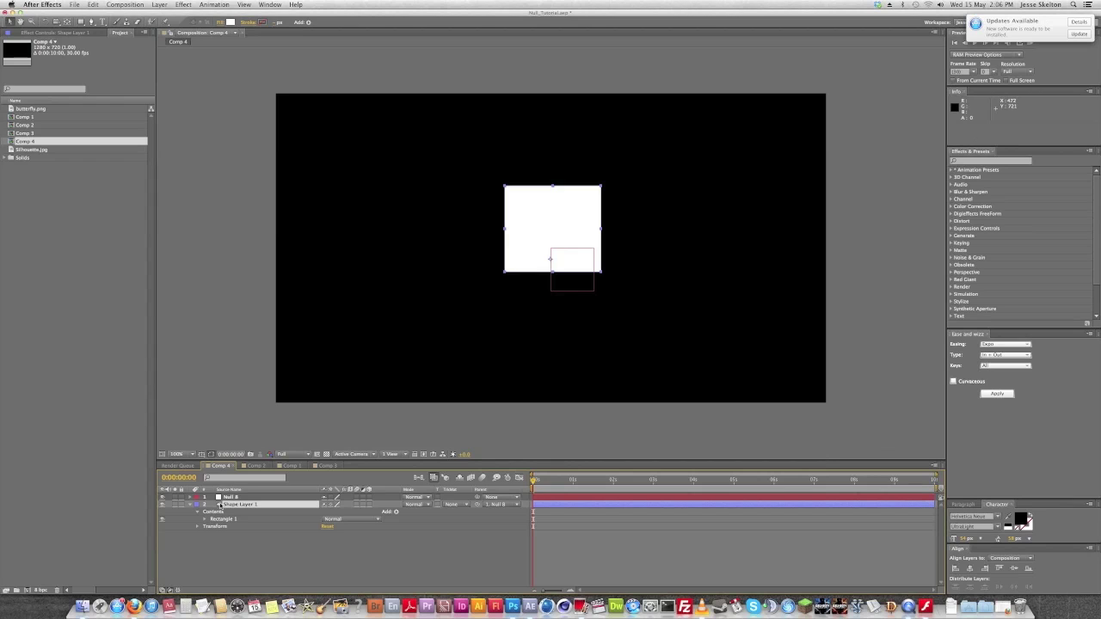
click(228, 497)
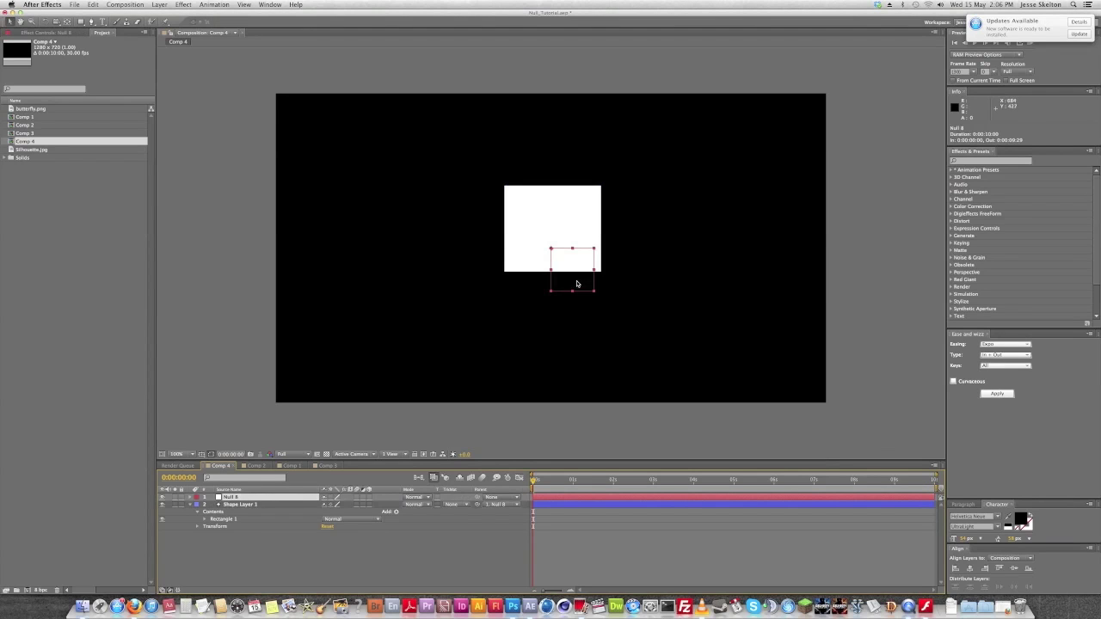
mouse_move(591, 290)
mouse_down()
mouse_move(578, 315)
mouse_move(528, 263)
mouse_move(594, 275)
mouse_move(634, 305)
mouse_move(594, 278)
mouse_move(569, 289)
mouse_move(579, 284)
mouse_up()
key(w)
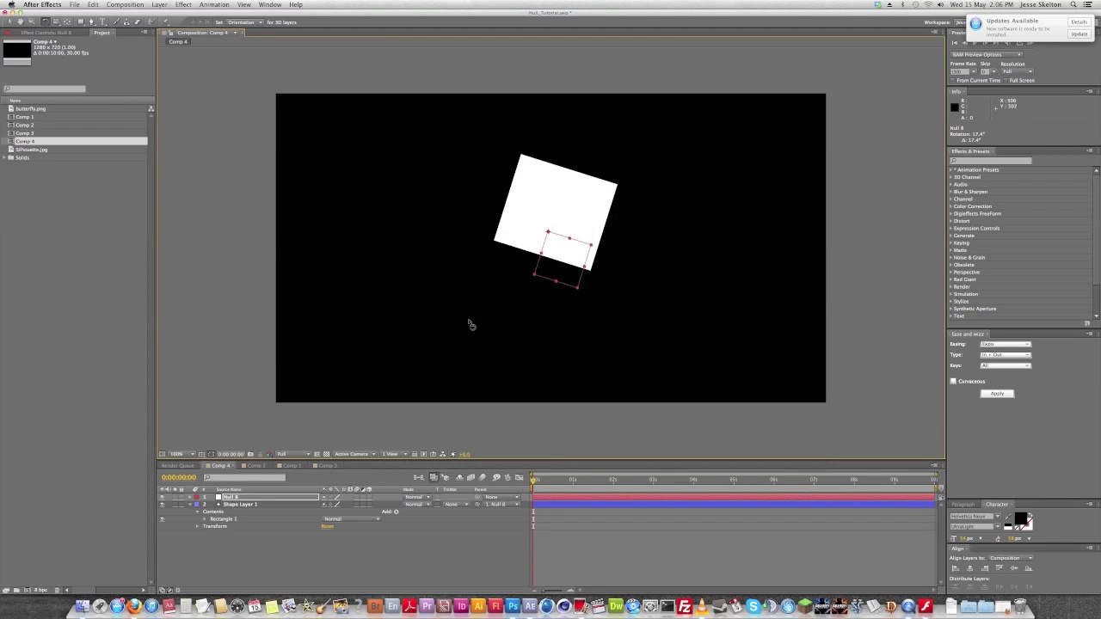
click(254, 504)
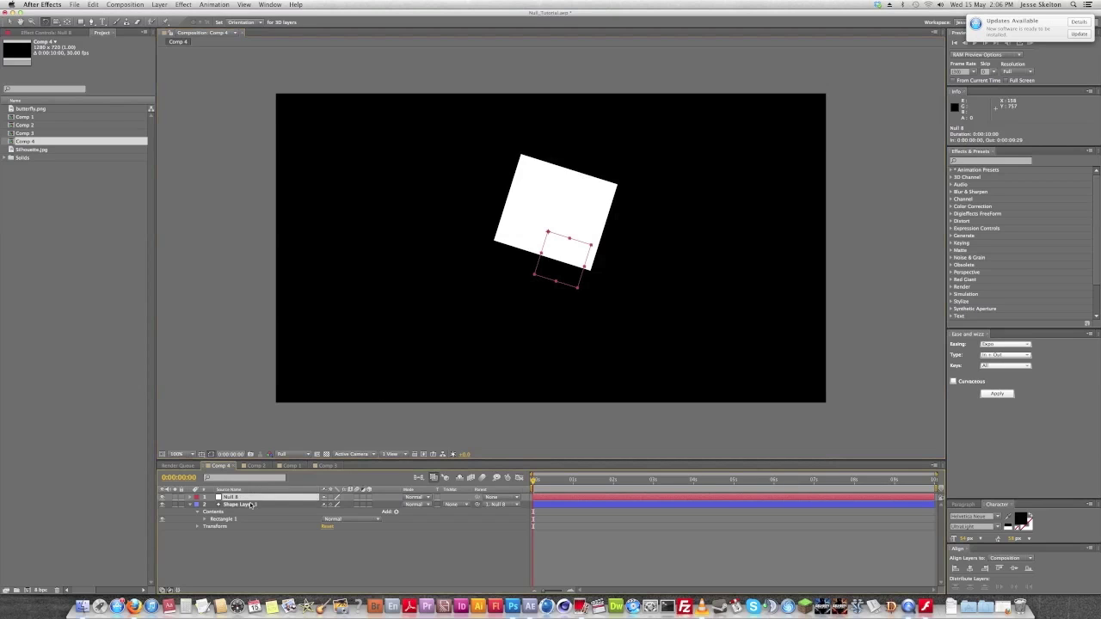
Delete Null 8 and Shape Layer 1, then open the Null Objects folder in Finder.
click(254, 497)
key(Delete)
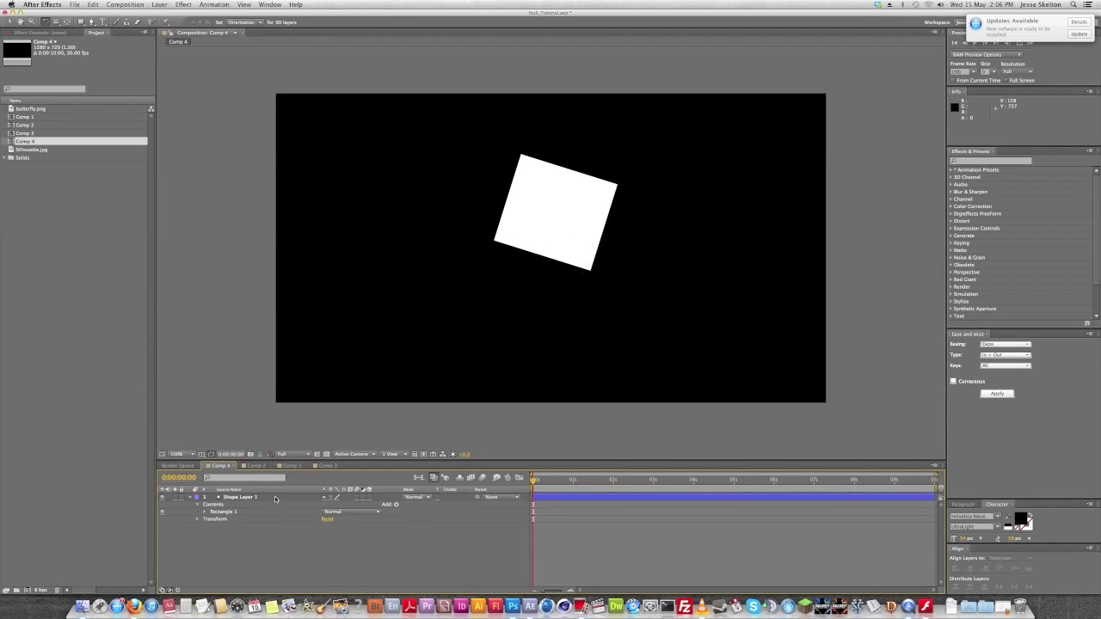
click(254, 497)
key(Delete)
click(82, 591)
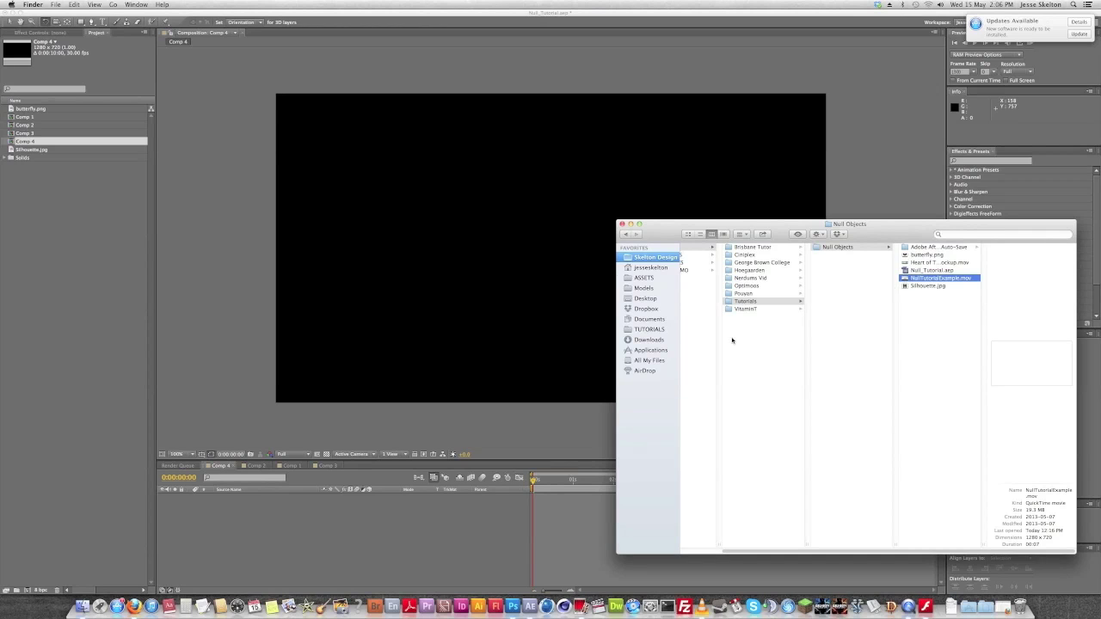
Quick Look and rewind NullTutorialExample.mov, then scrub Comp 2's title and select 100% Mask.
key(space)
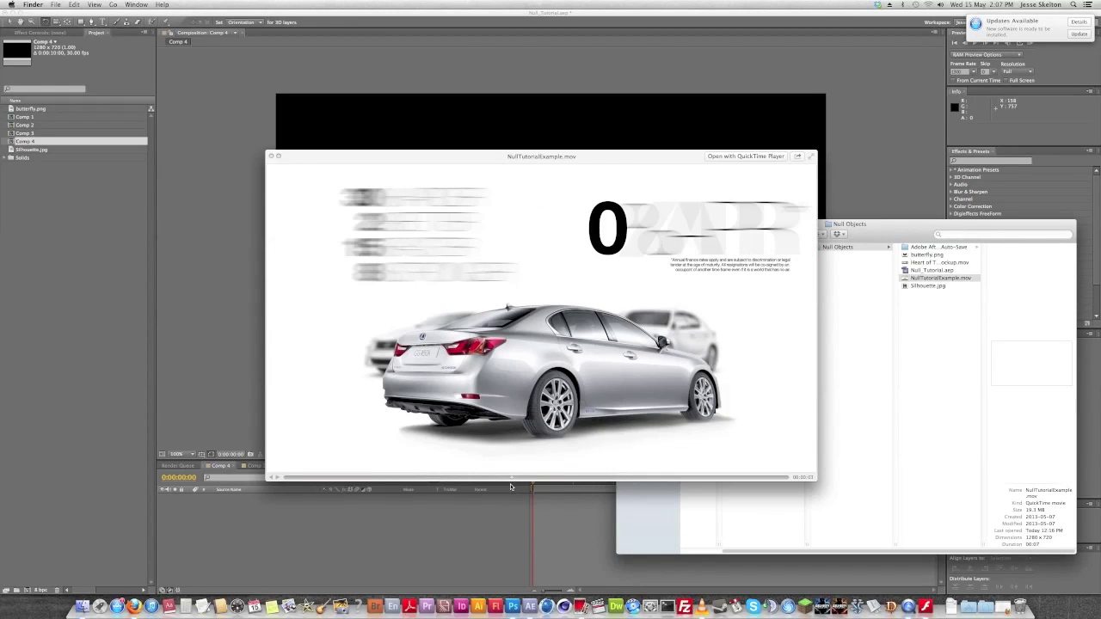
drag(496, 487, 332, 479)
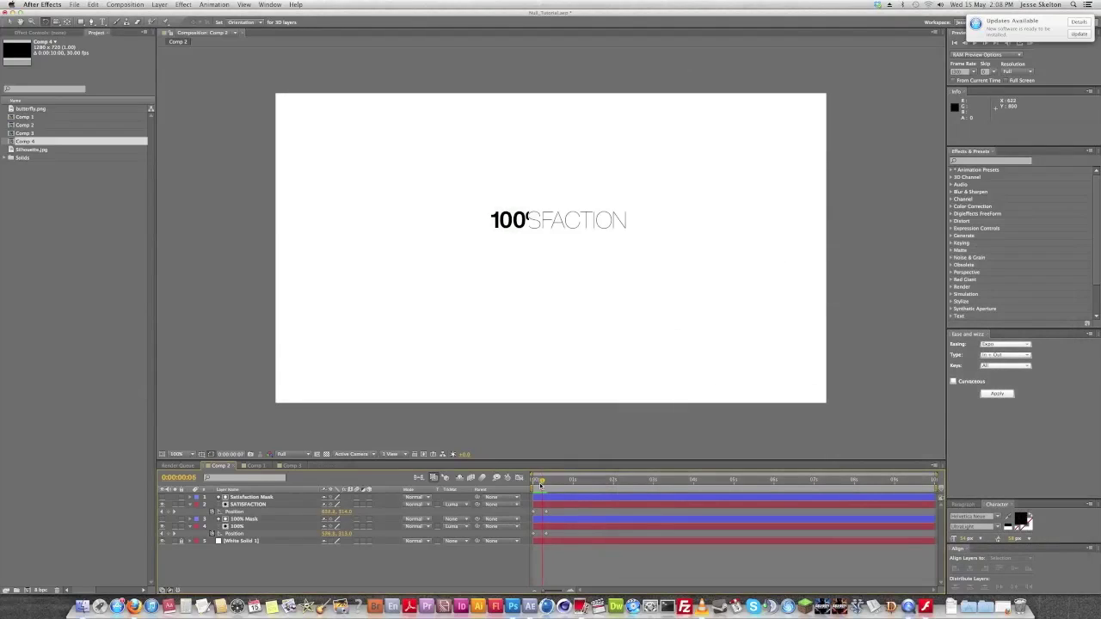
drag(540, 484, 539, 484)
click(242, 519)
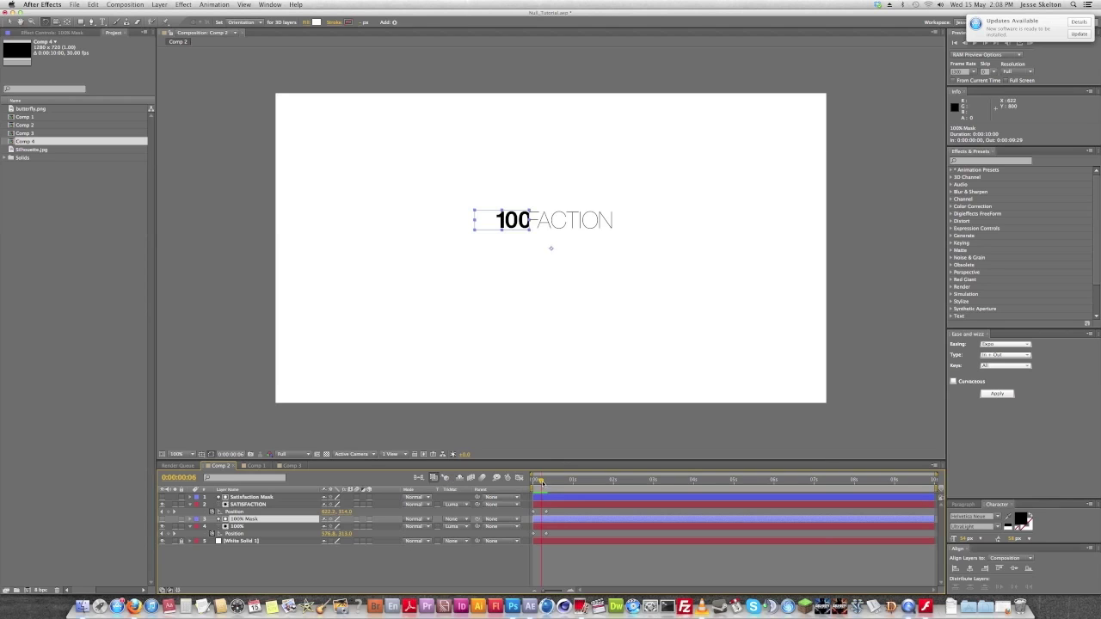
Step back one frame, undo the accidental value change and deselect all layers.
drag(542, 484, 539, 484)
key(Page_Down)
key(ctrl+a)
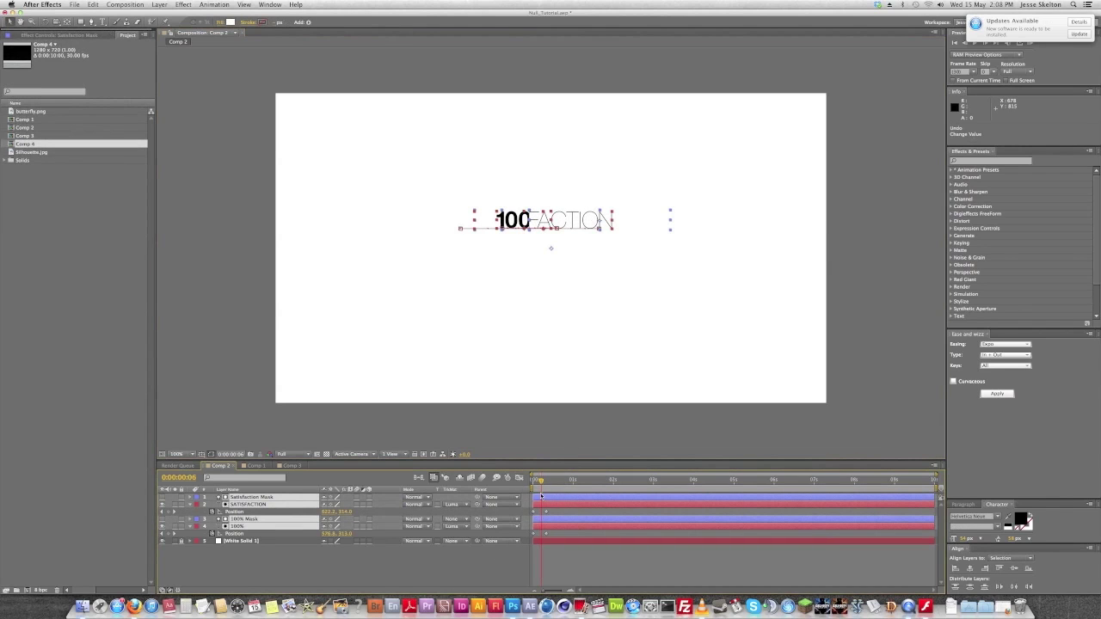
click(465, 564)
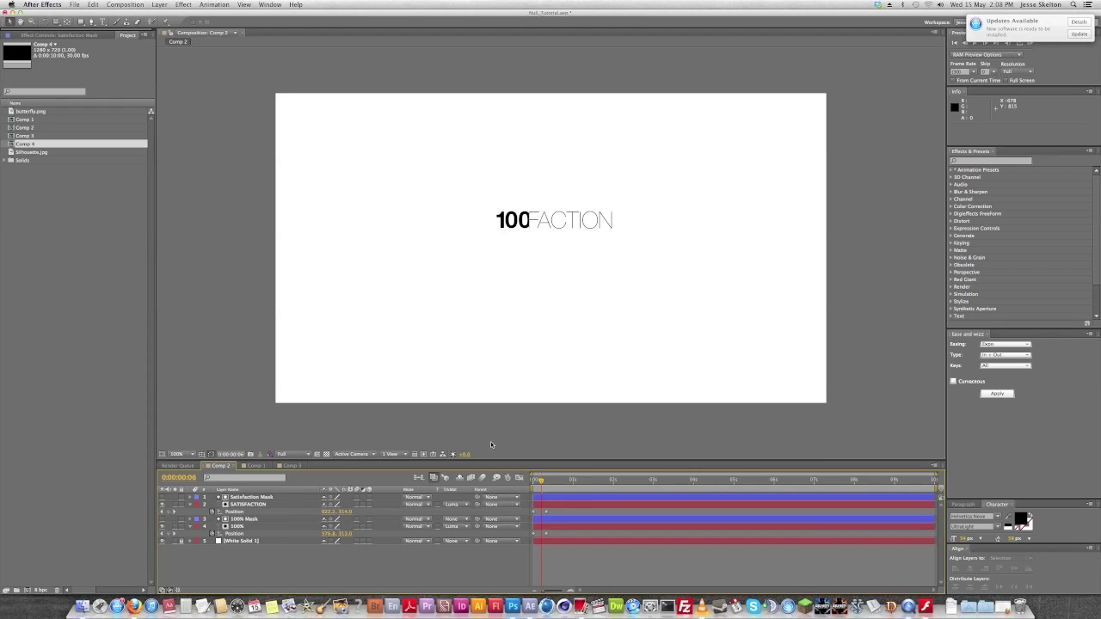
Add Null 9 and place it just below SATISFACTION at frame 23.
click(159, 5)
mouse_move(215, 14)
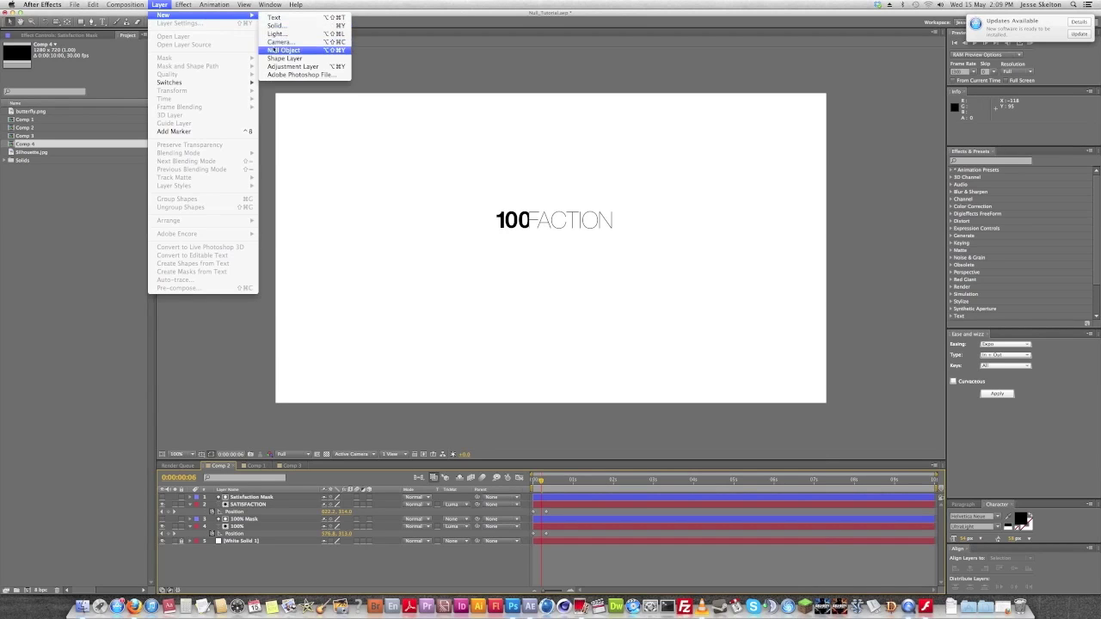
click(283, 50)
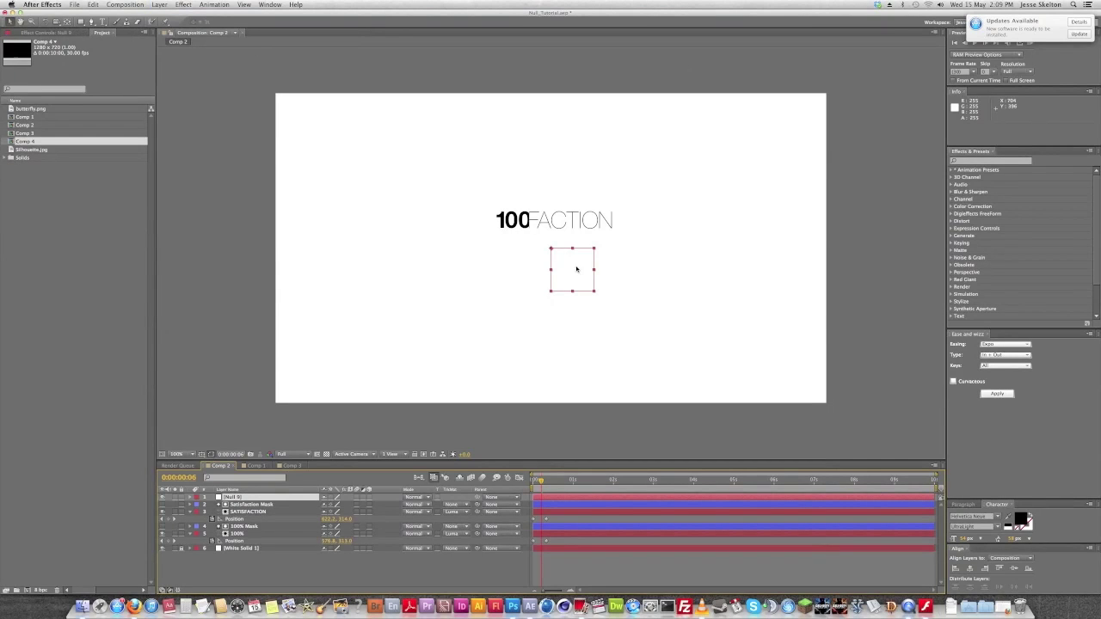
drag(574, 273, 572, 249)
click(563, 486)
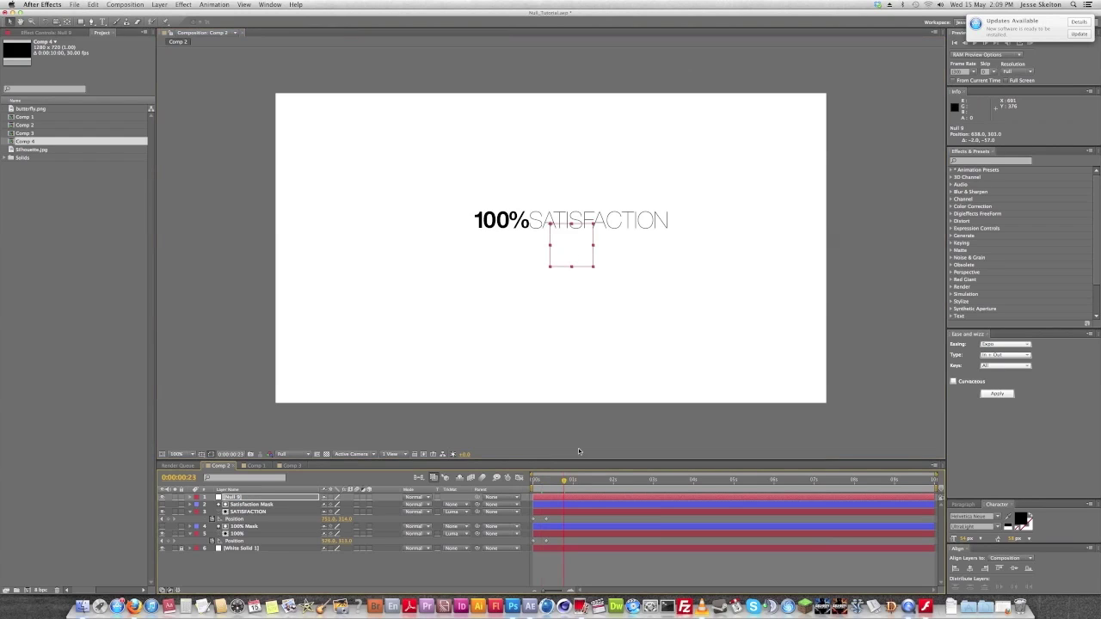
drag(573, 252, 590, 246)
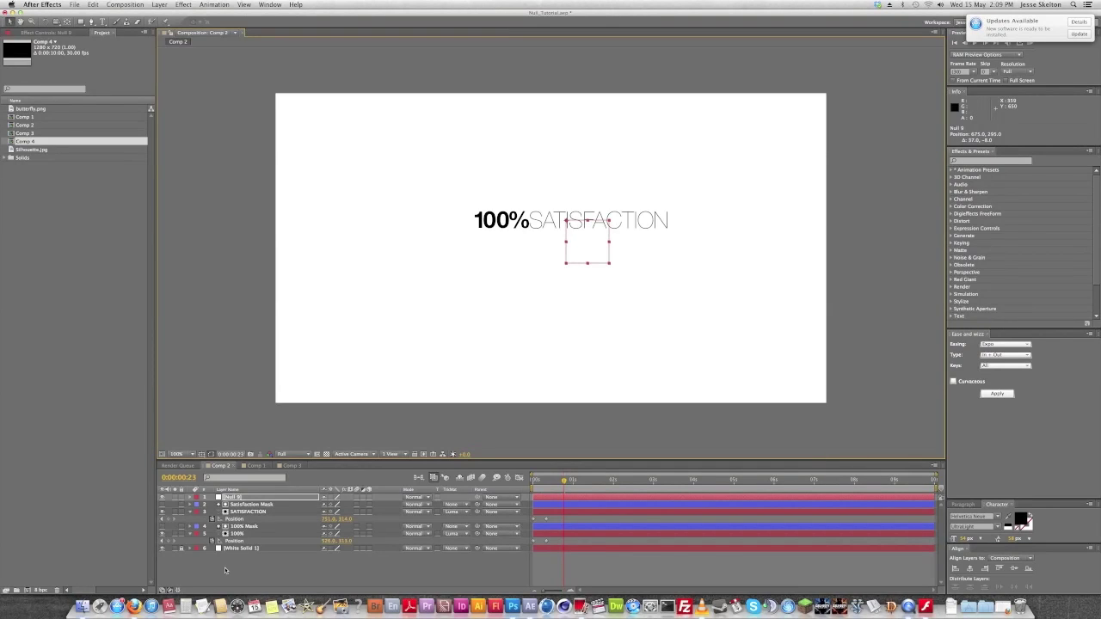
Select the four text and mask layers.
click(228, 572)
click(249, 504)
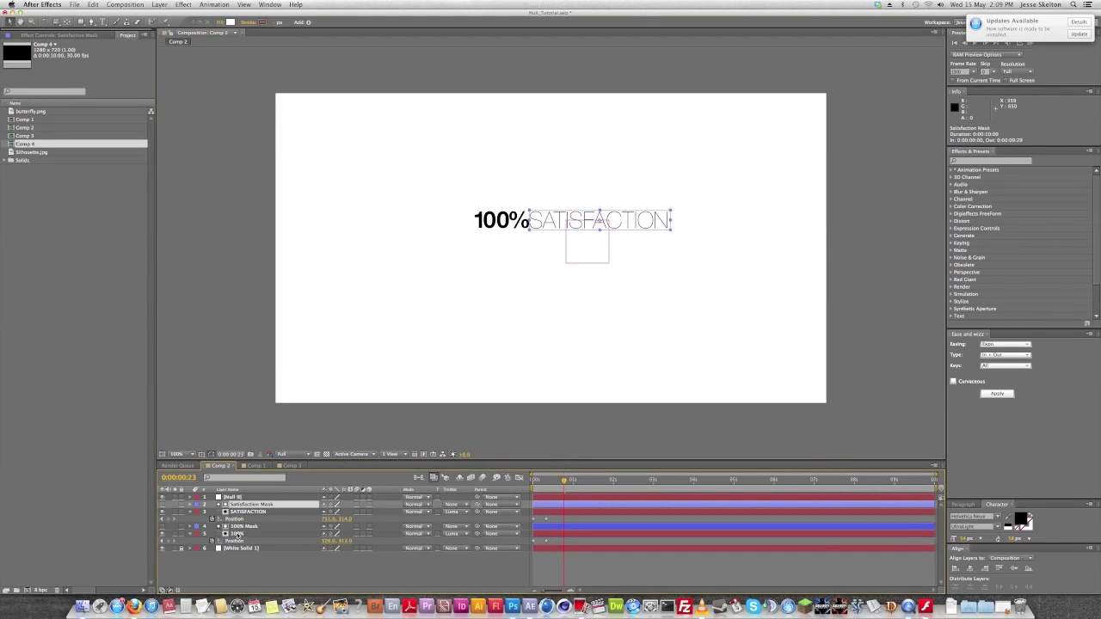
shift+click(237, 534)
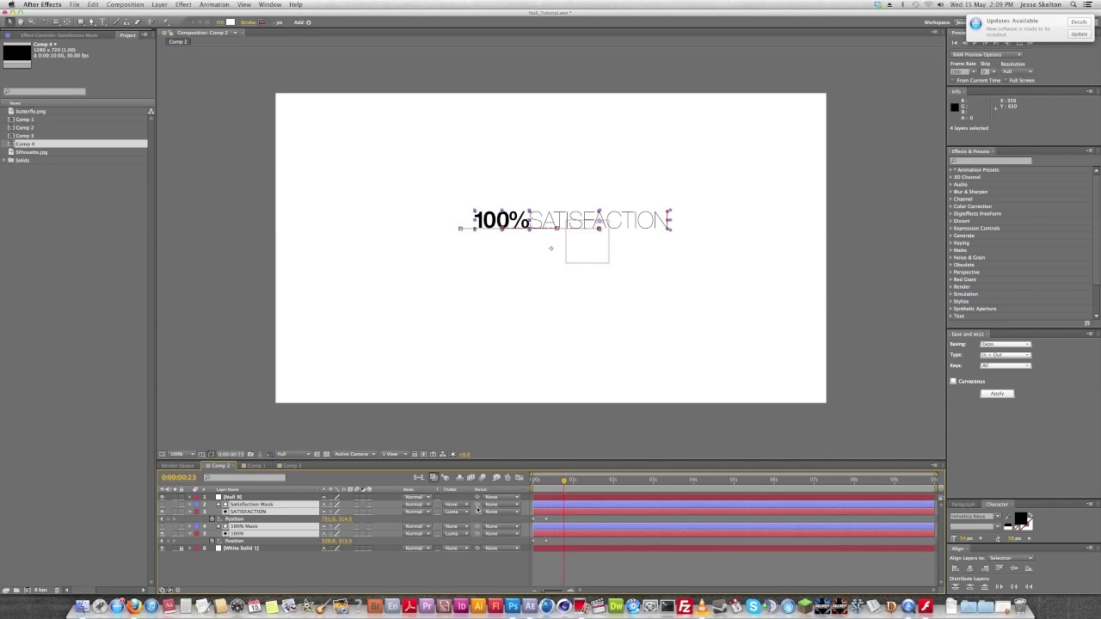
Parent the four text and mask layers to Null 9 using the Parent dropdown.
drag(479, 507, 241, 497)
key(super+z)
click(501, 505)
click(499, 526)
Move Null 9 around the comp with its 100%SATISFACTION text, checking frames 09 and 05.
click(241, 497)
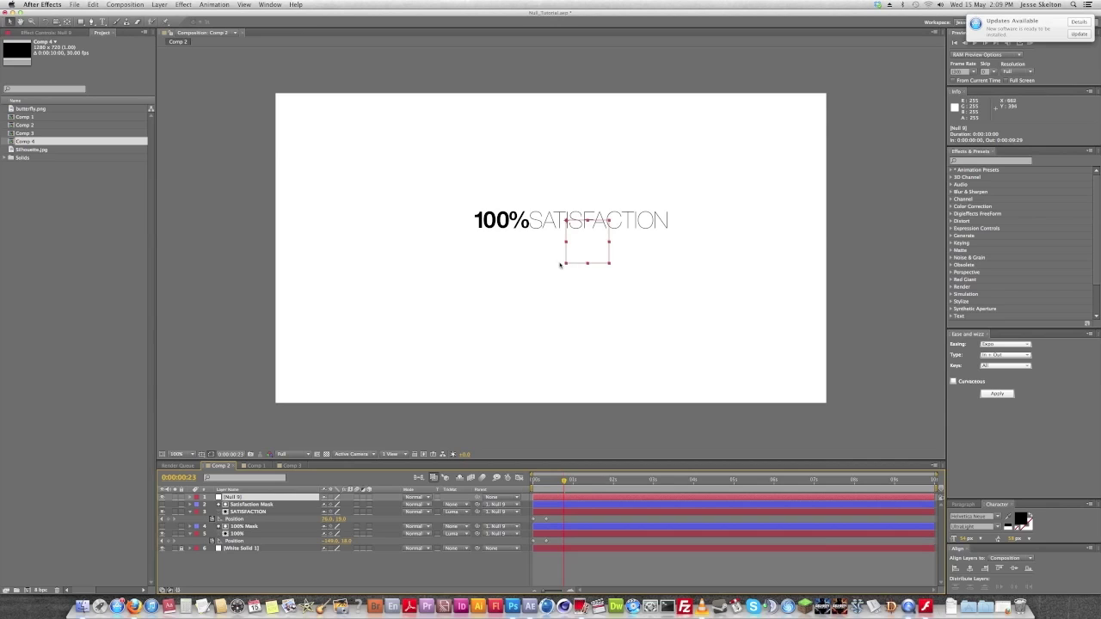
drag(560, 264, 473, 271)
key(Return)
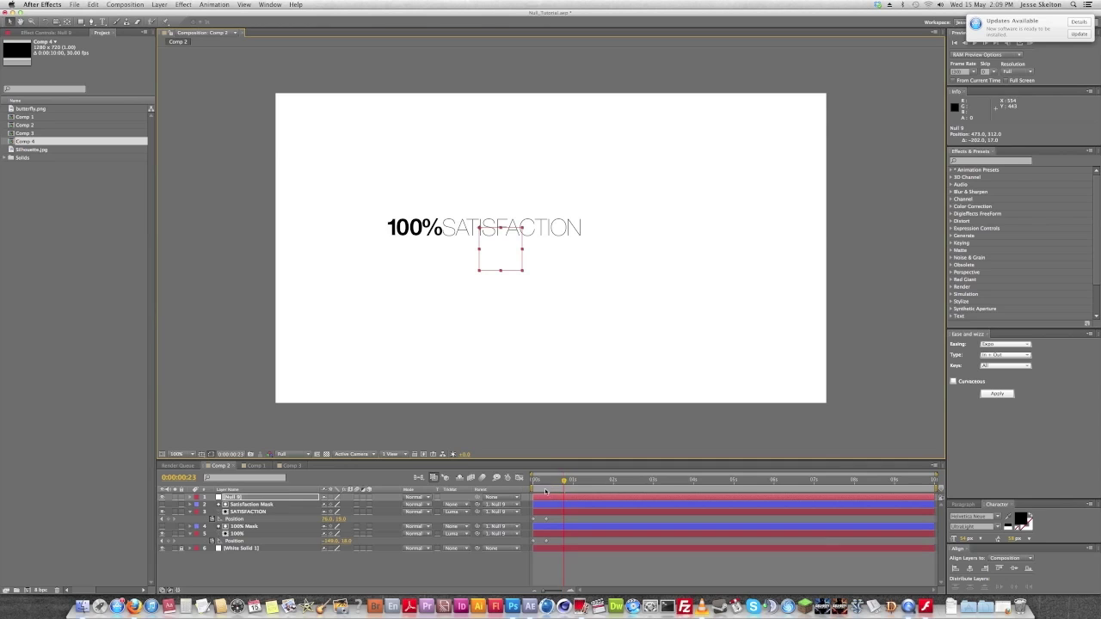
drag(555, 509, 538, 551)
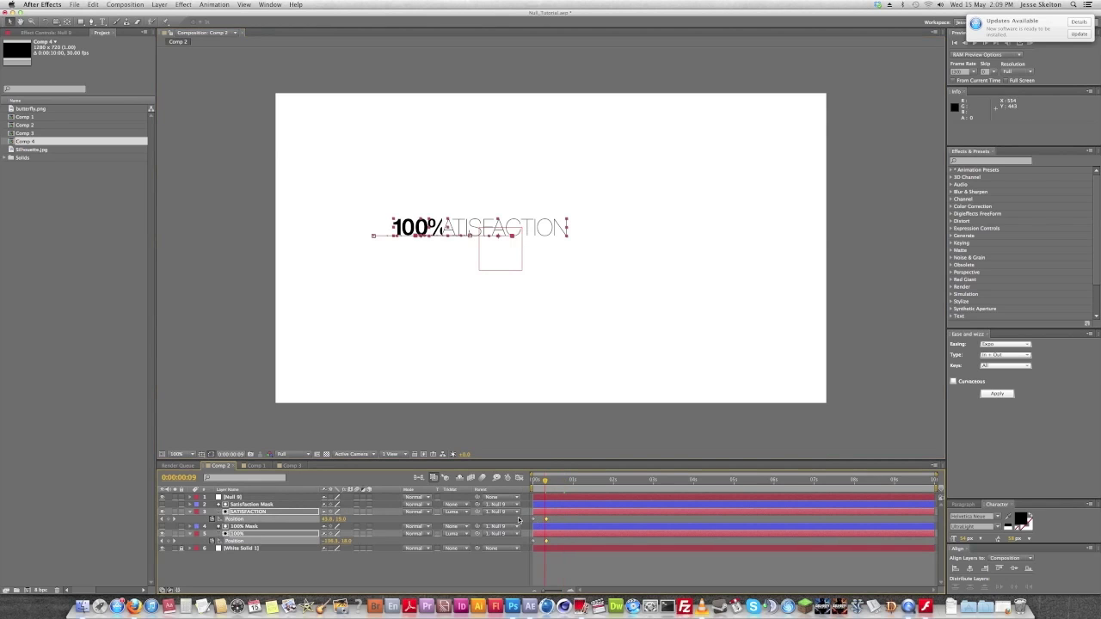
click(250, 498)
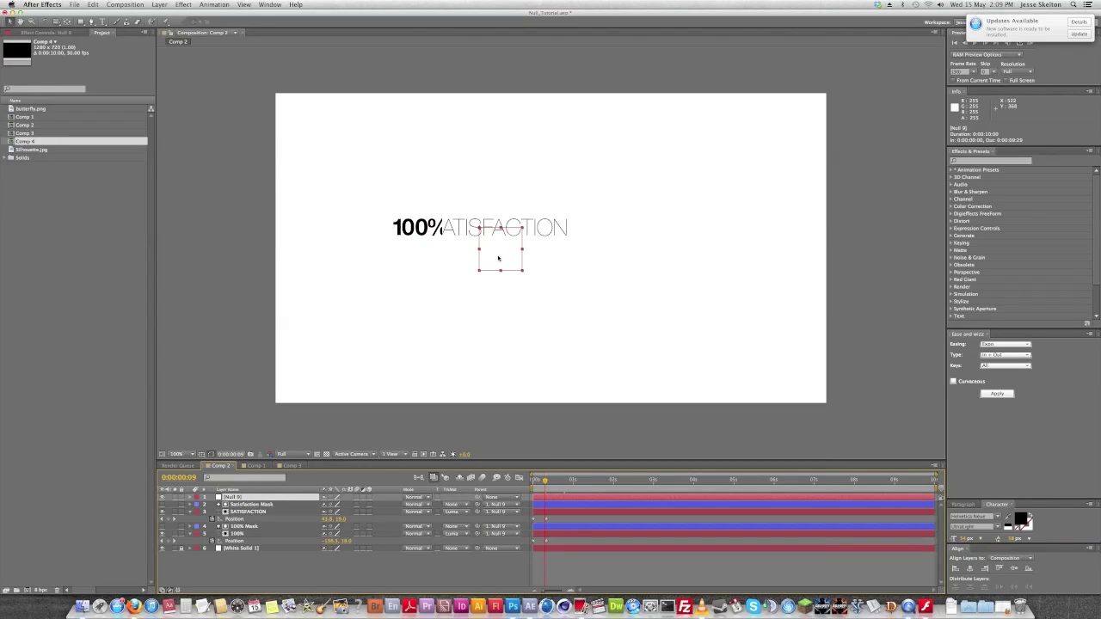
drag(512, 258, 566, 300)
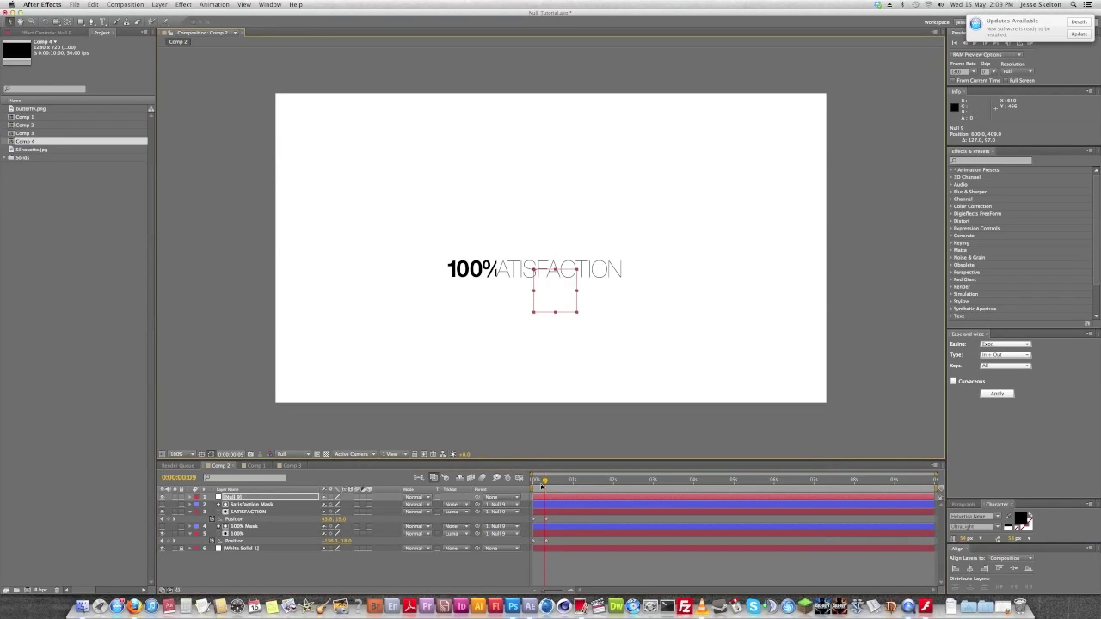
click(540, 482)
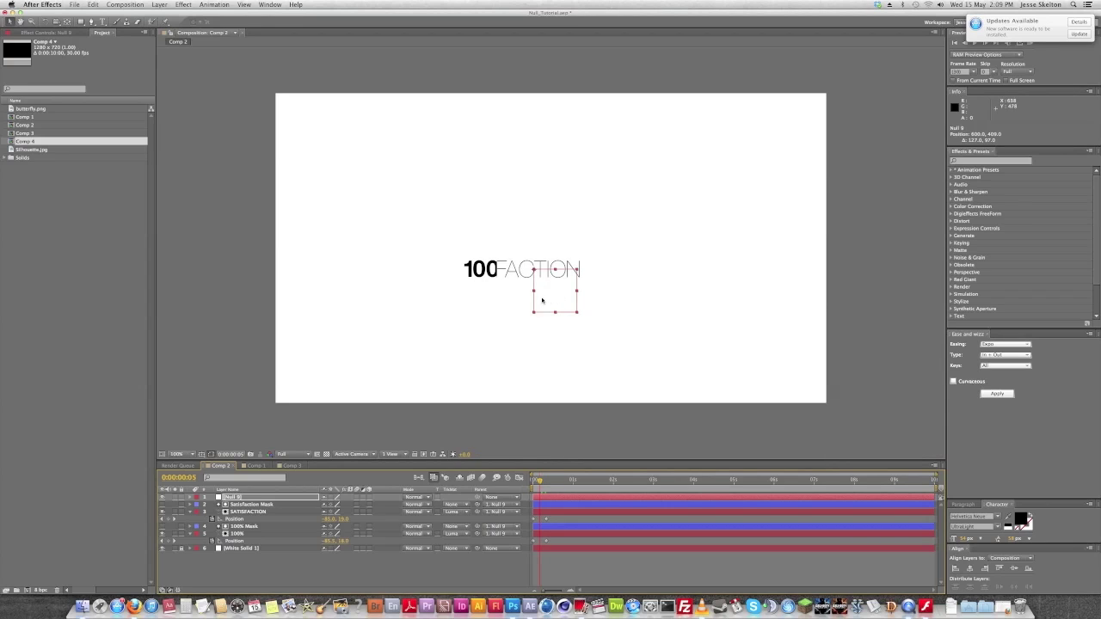
drag(552, 303, 476, 224)
Shift Null 9 right and rotate it so the text tilts, then jump to frame 23.
click(253, 504)
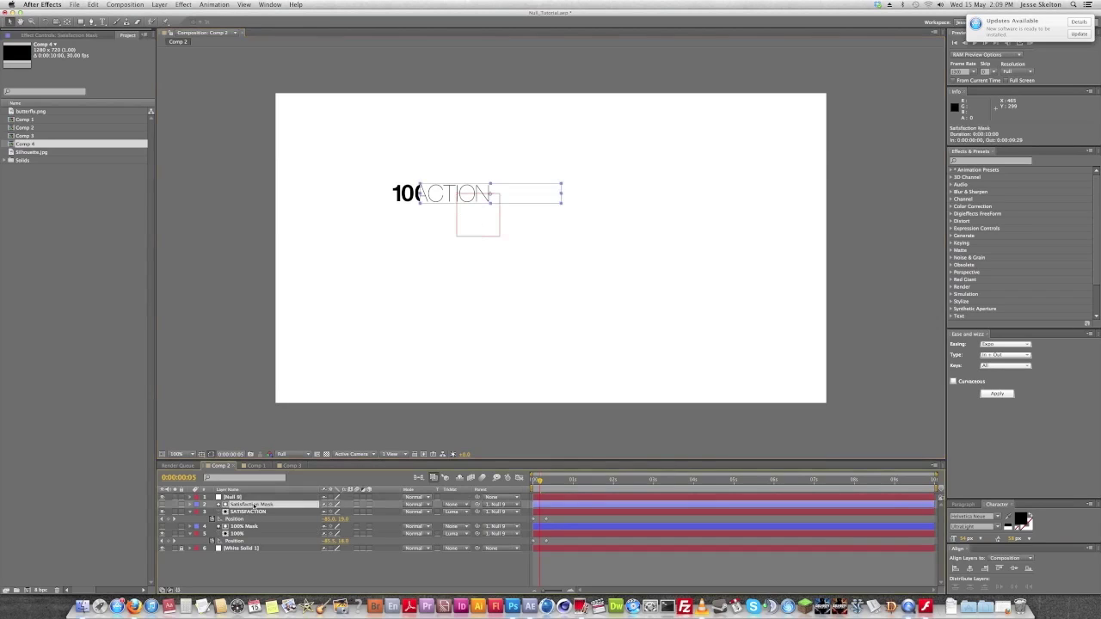
click(246, 526)
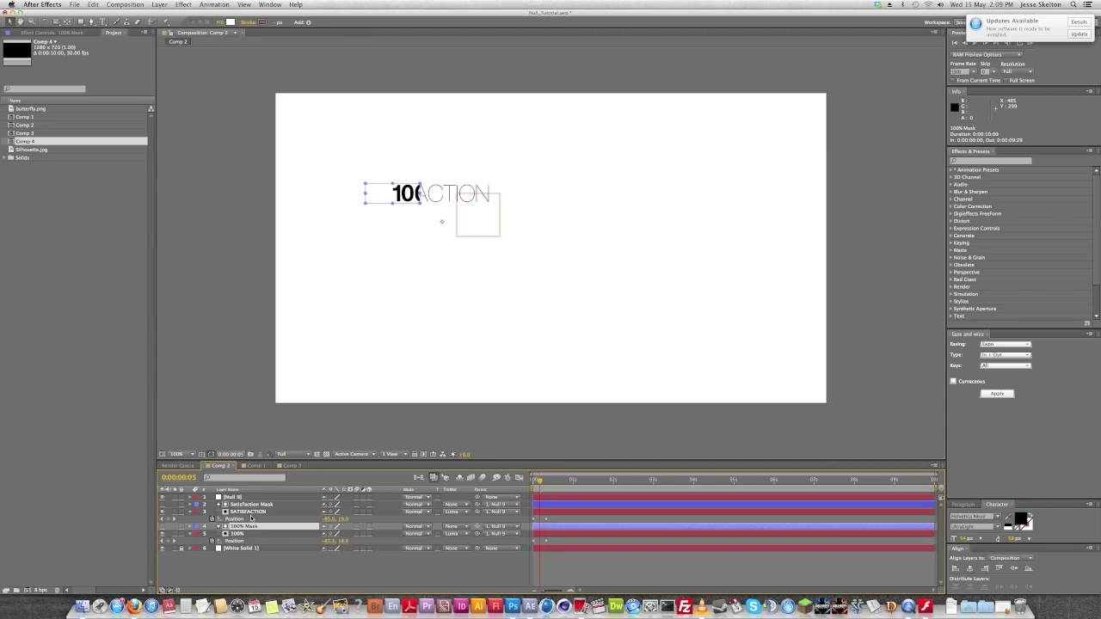
click(254, 506)
click(246, 556)
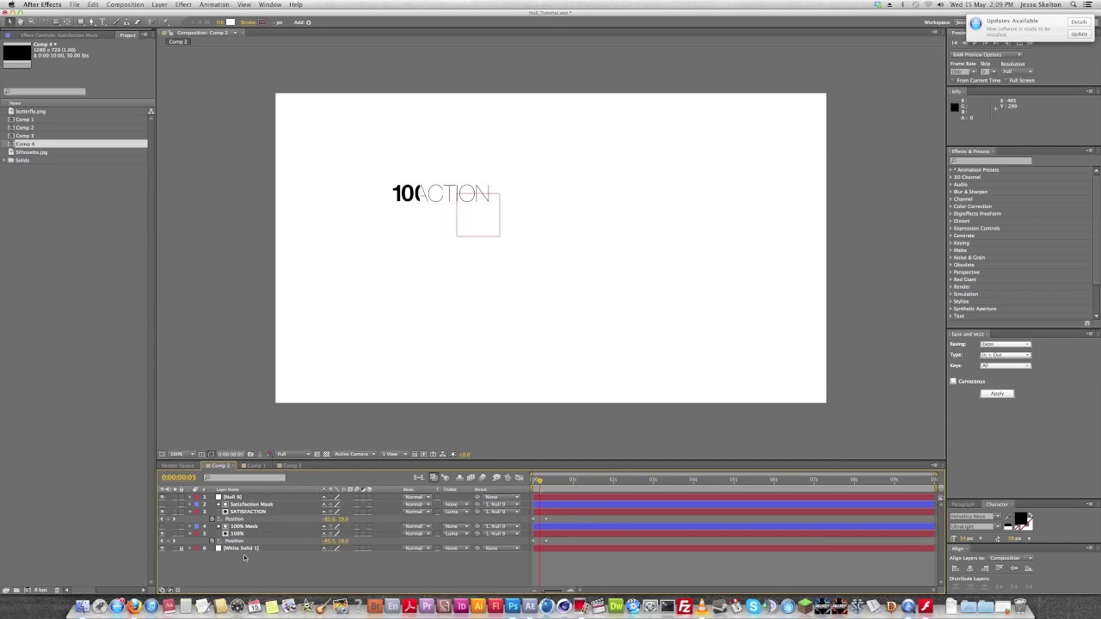
drag(483, 229, 577, 252)
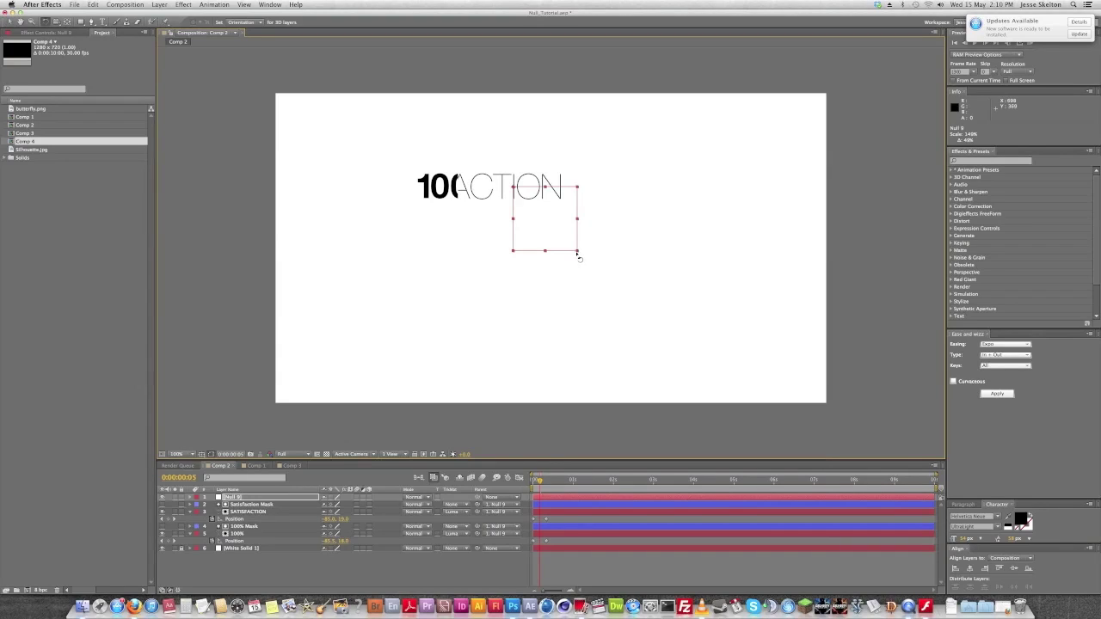
drag(588, 248, 472, 220)
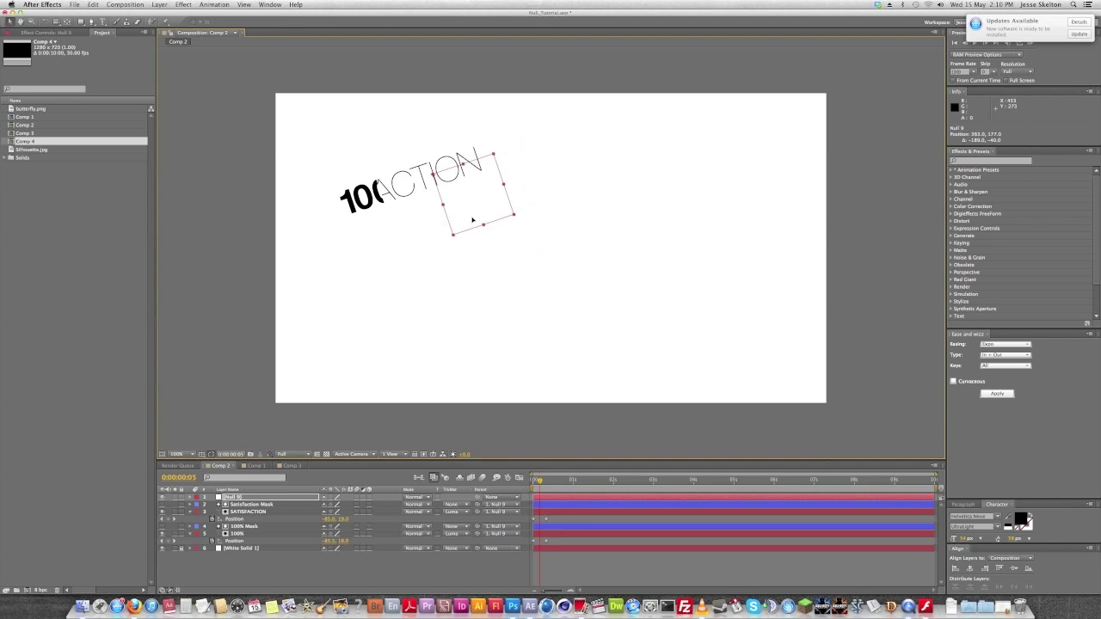
click(561, 487)
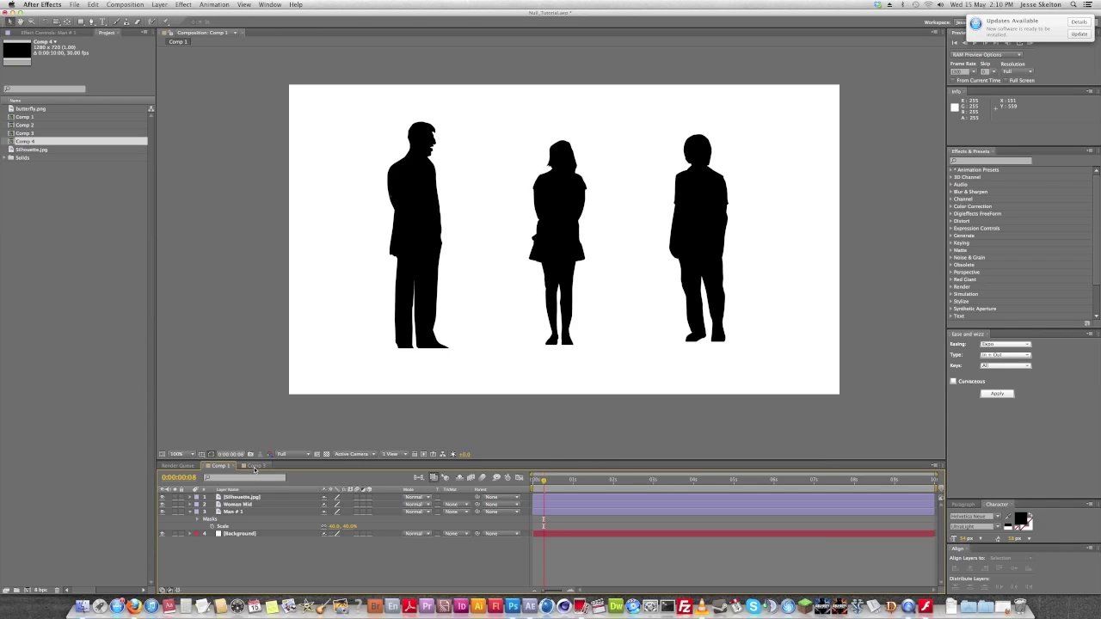
click(238, 503)
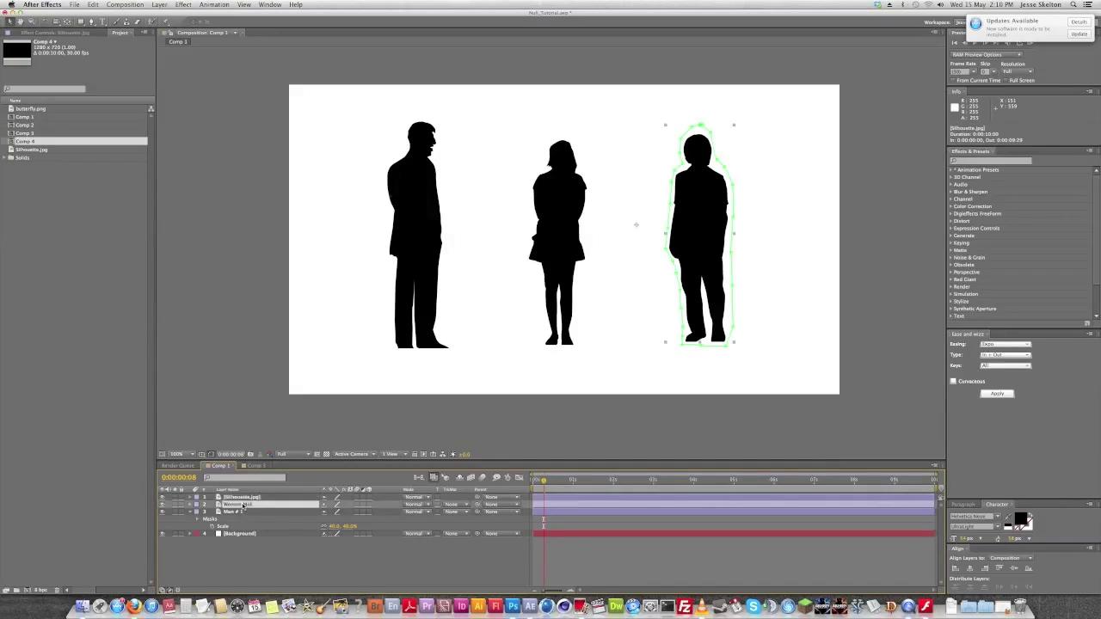
click(242, 511)
click(238, 511)
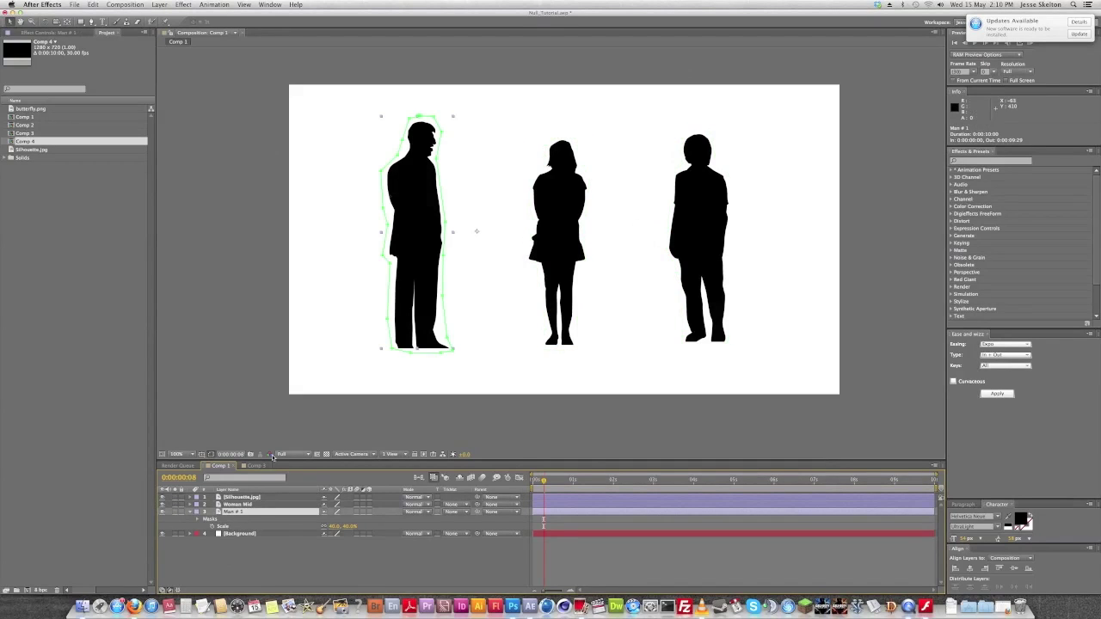
click(242, 549)
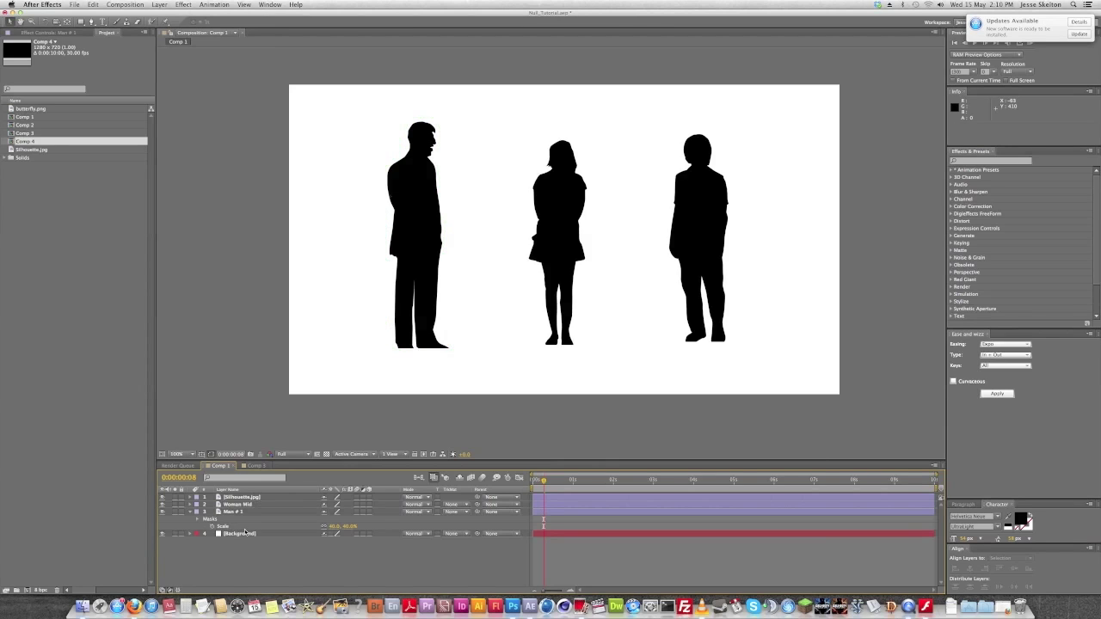
Open the Null Objects folder and Quick Look NullTutorialExample.mov.
click(83, 606)
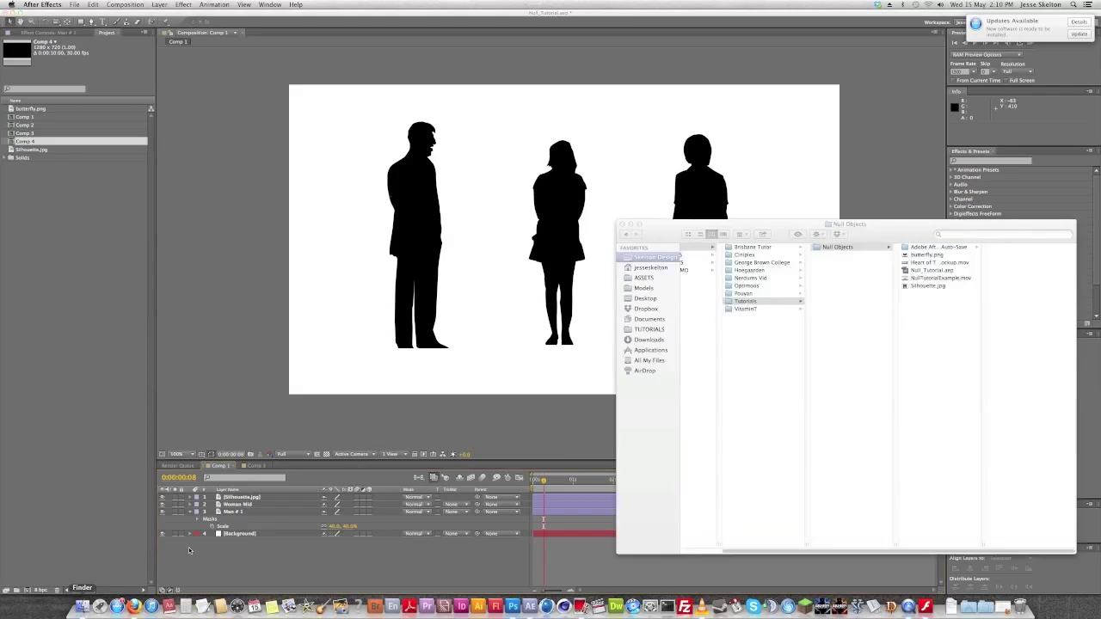
click(917, 261)
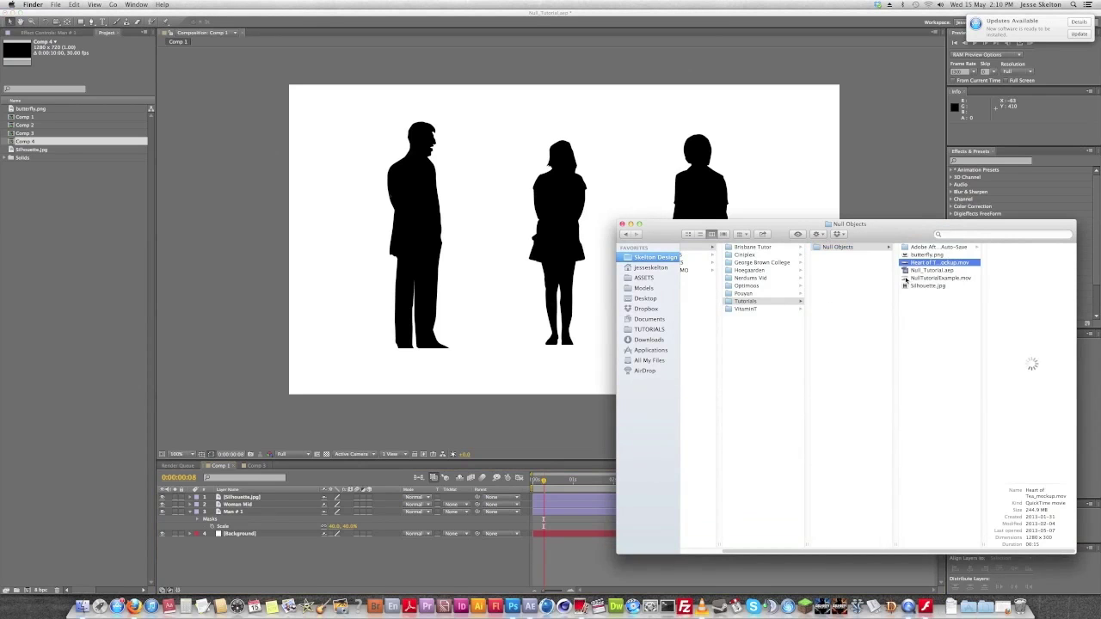
click(906, 278)
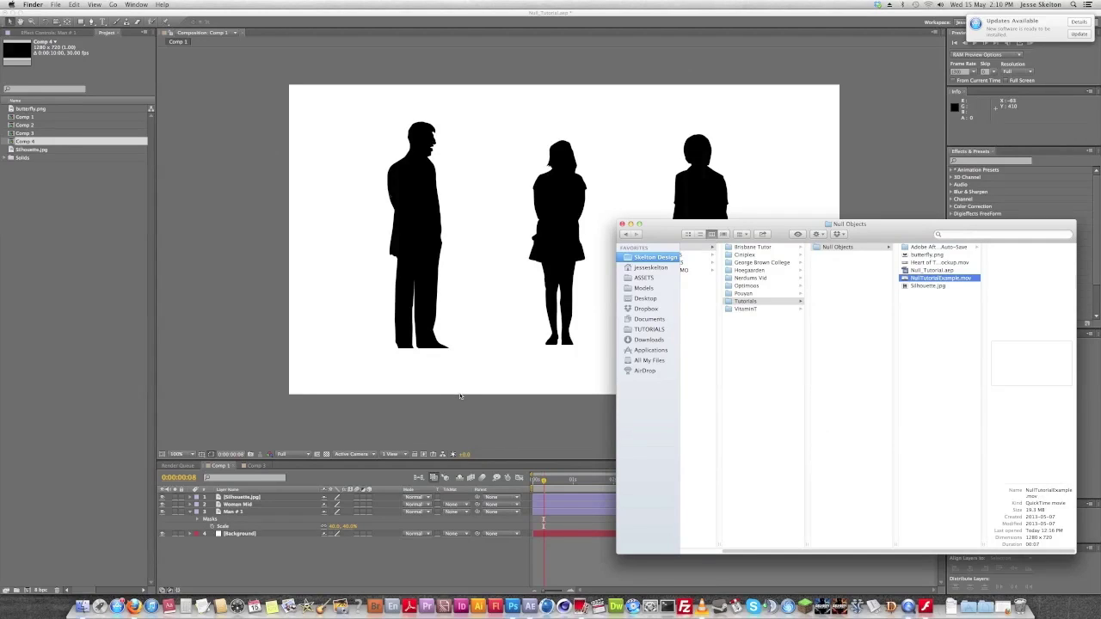
key(space)
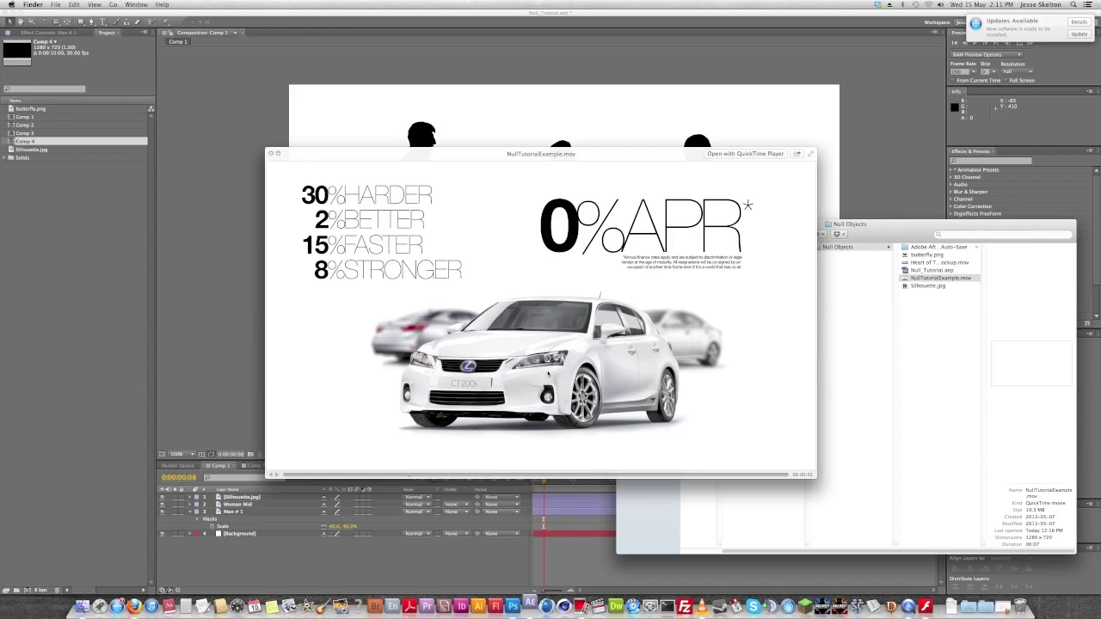
Close the movie preview and move the Man # 1 silhouette toward the woman.
click(413, 230)
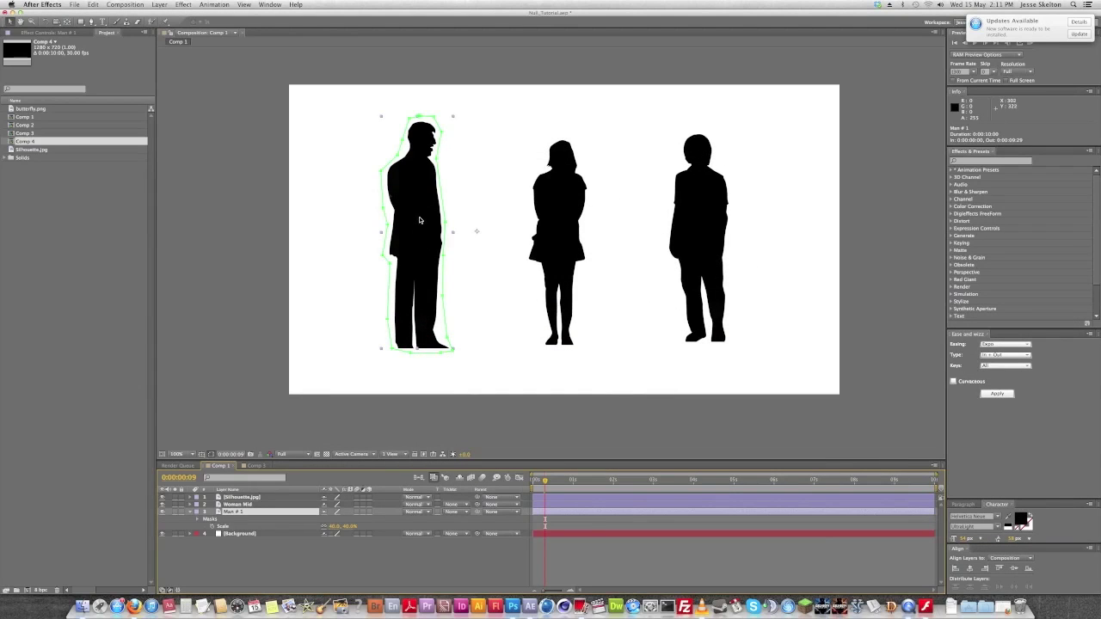
drag(410, 217, 402, 225)
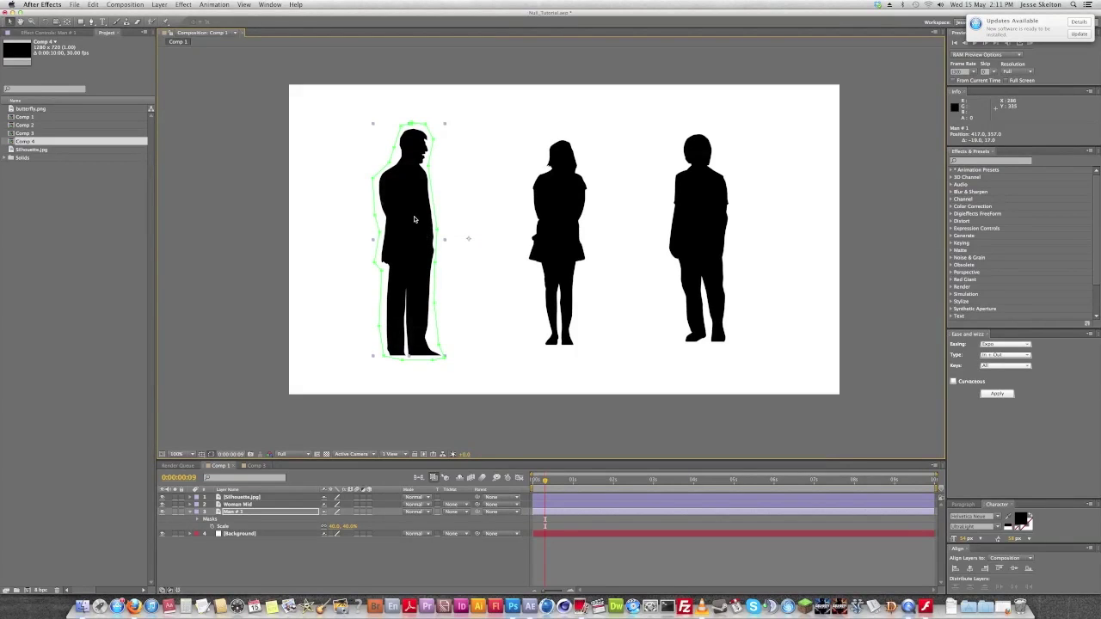
click(332, 572)
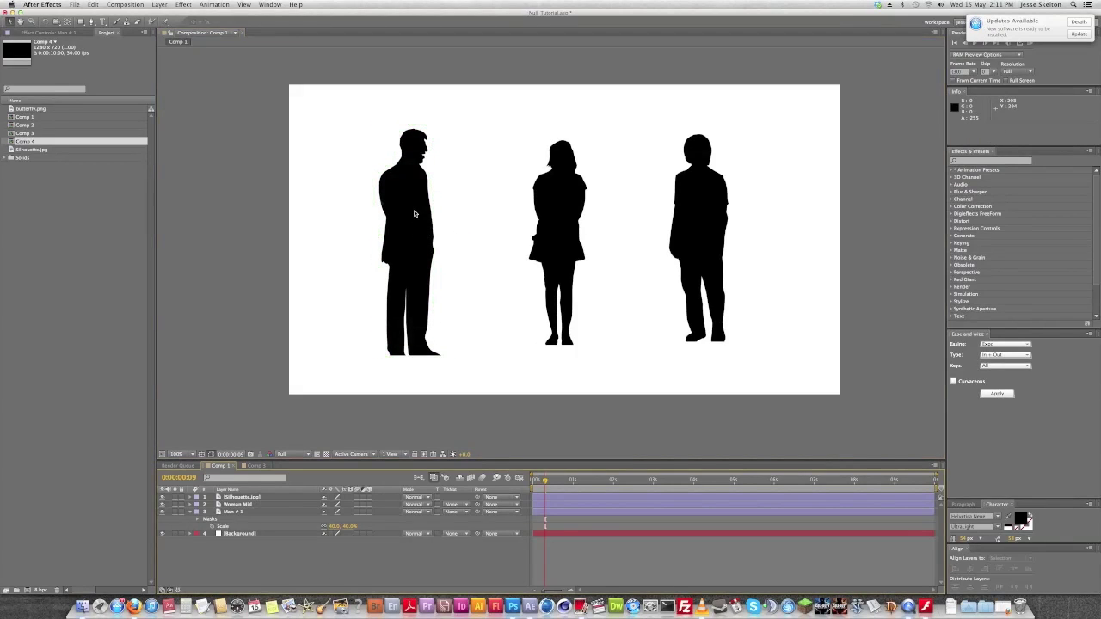
mouse_move(403, 206)
mouse_down()
mouse_move(561, 204)
mouse_move(422, 216)
mouse_up()
Apply Effect > Keying > Linear Color Key to Man # 1.
click(183, 5)
mouse_move(198, 118)
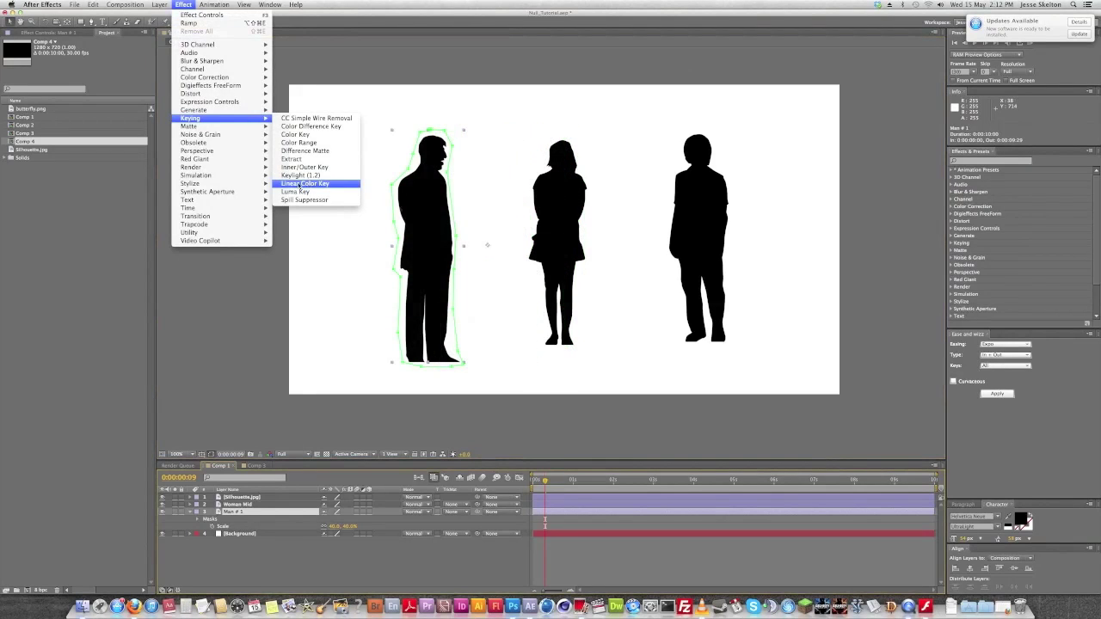
click(313, 184)
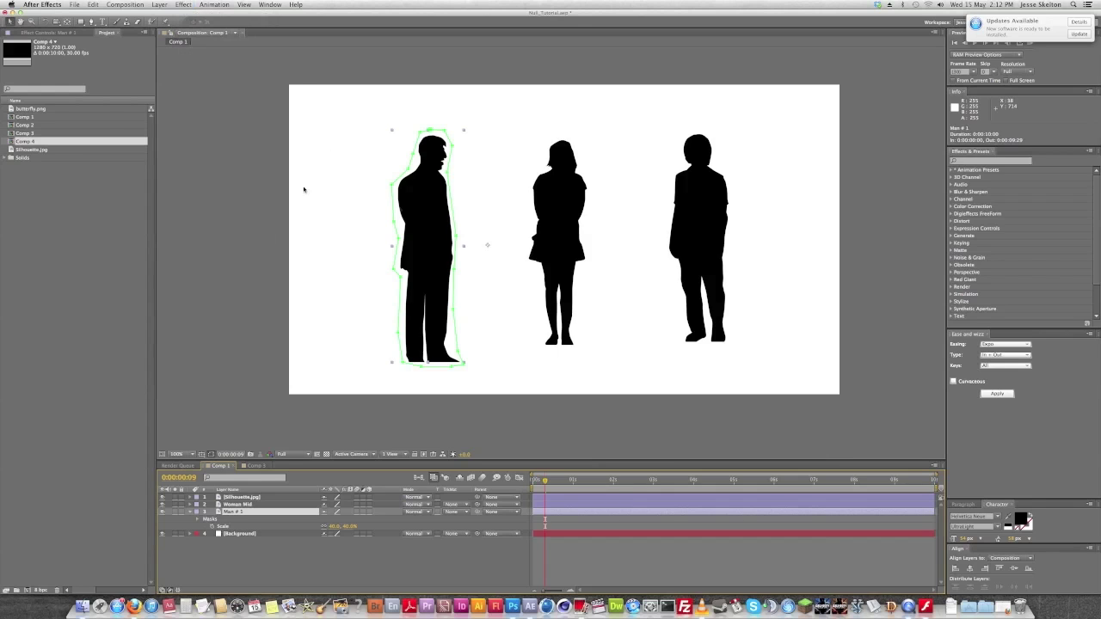
Sample white as the key colour and place Man # 1 in front of the woman.
click(100, 117)
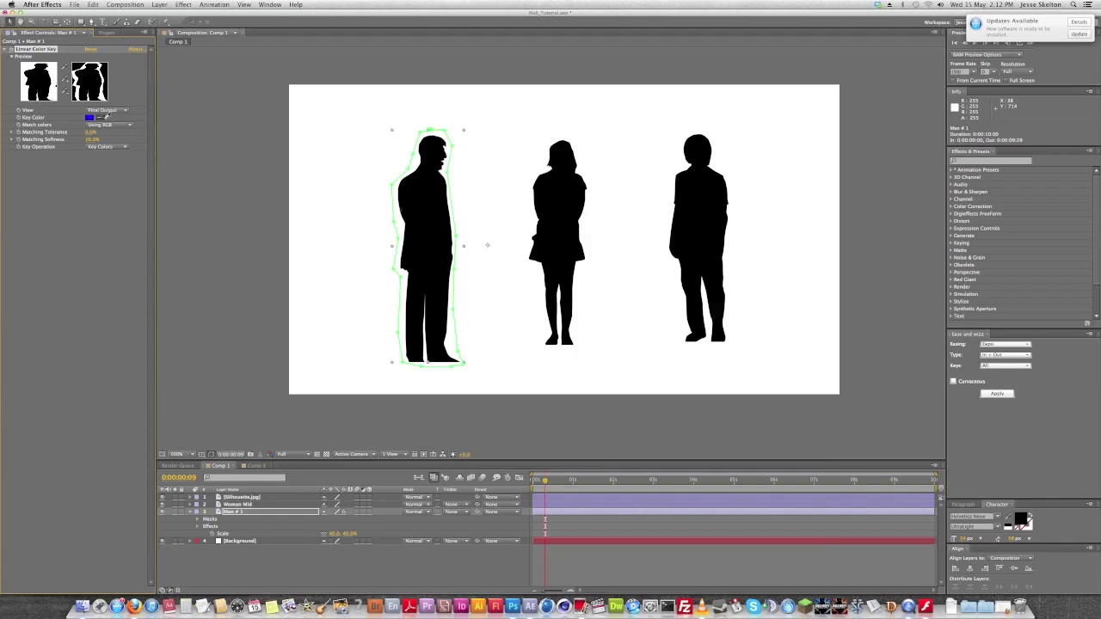
click(446, 127)
click(286, 564)
click(521, 209)
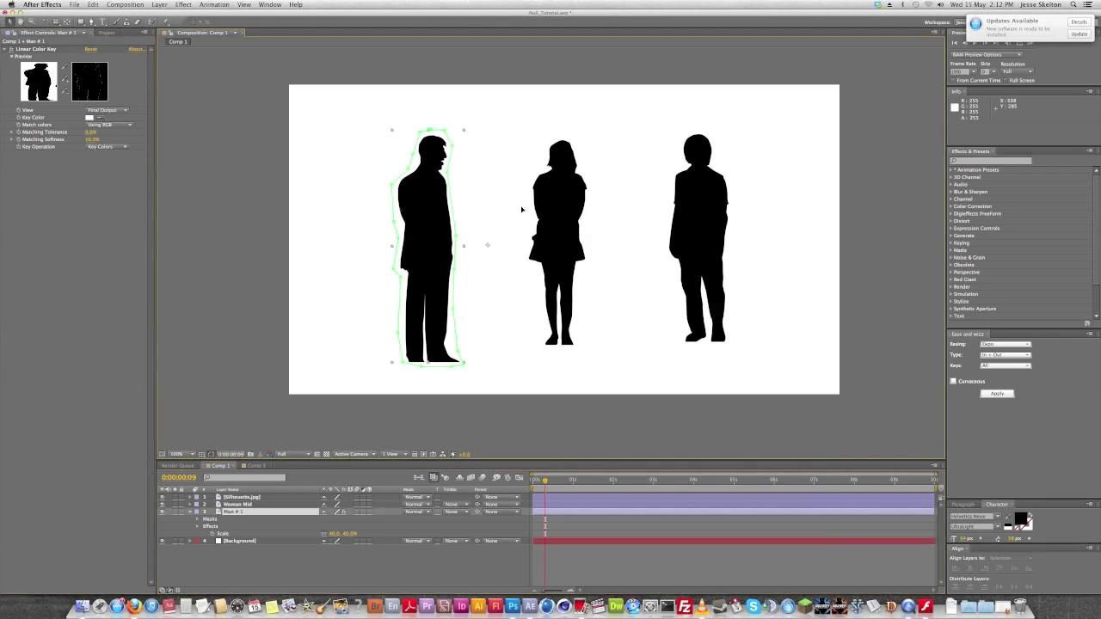
drag(434, 211, 542, 206)
click(233, 513)
drag(234, 506, 235, 502)
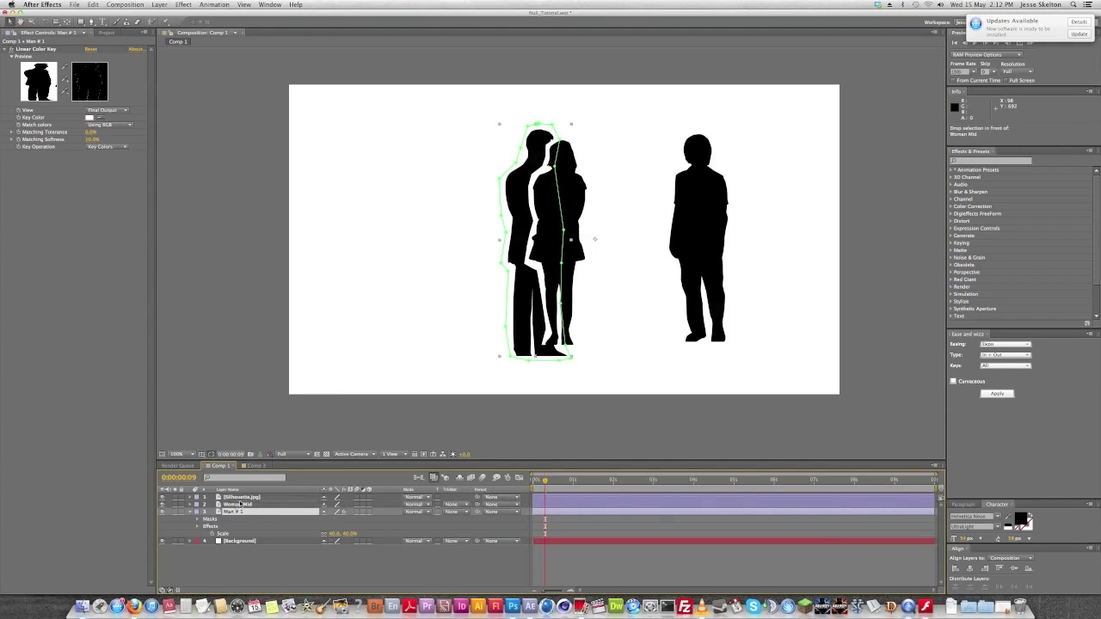
click(301, 567)
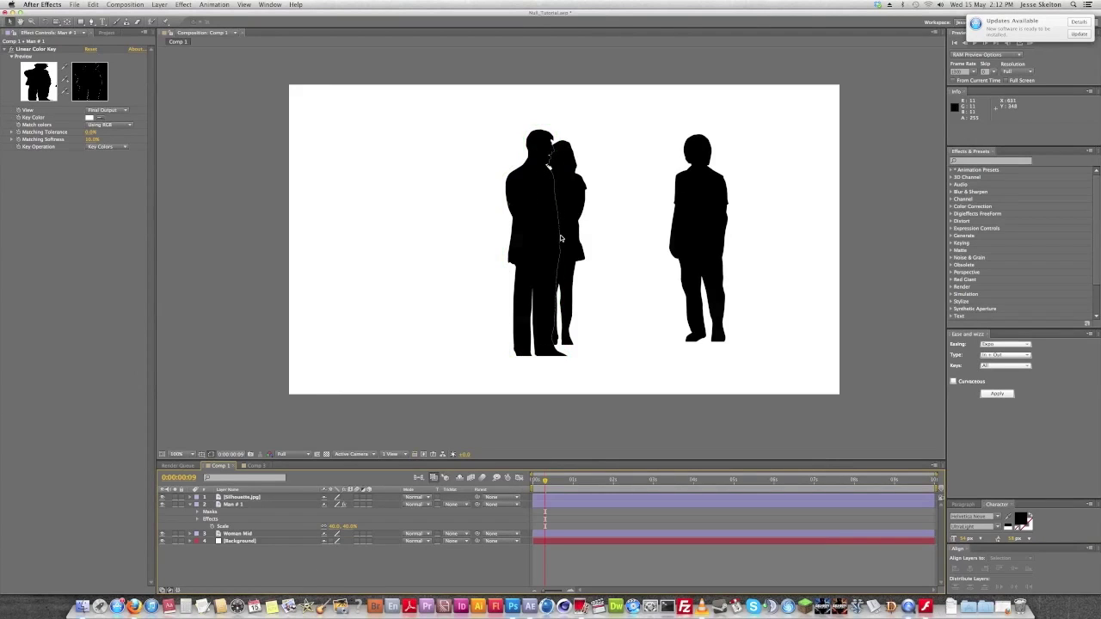
At 200% zoom, raise Matching Tolerance to about 11% and set Matching Softness to 20%.
key(period)
click(233, 505)
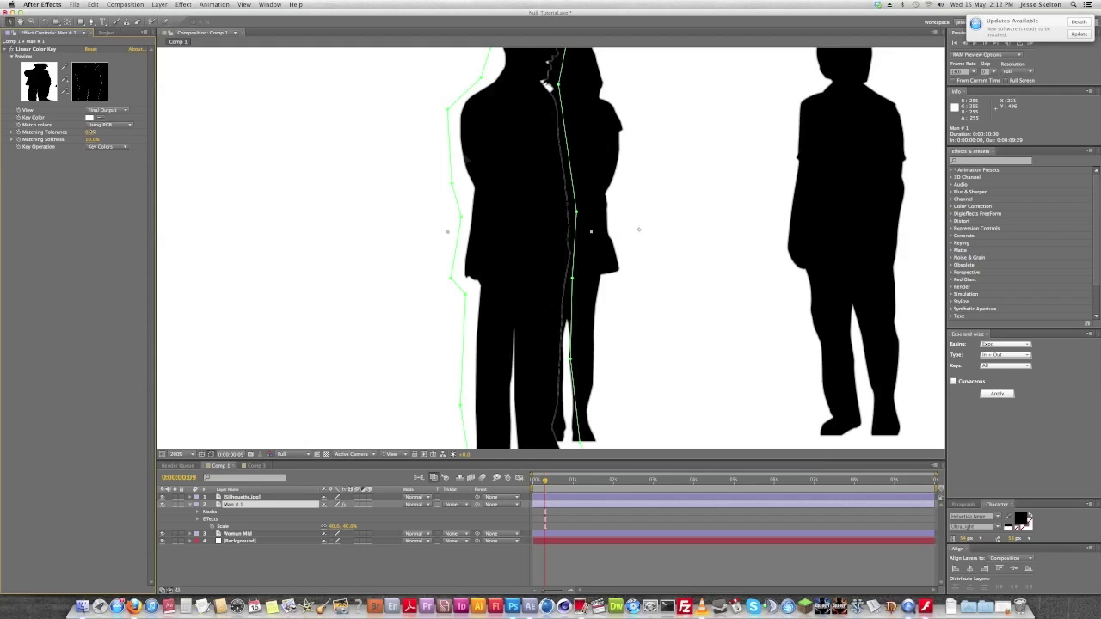
drag(91, 131, 115, 134)
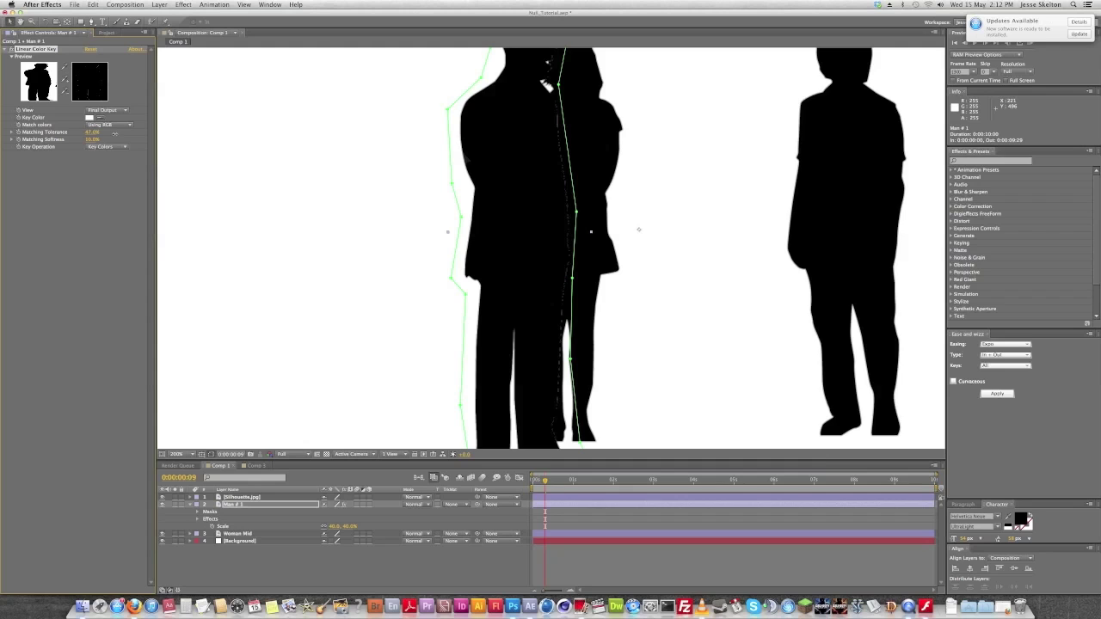
click(95, 139)
text(20)
key(Return)
Fit the comp in view, move the man silhouette left away from the woman, and return to frame one.
click(418, 559)
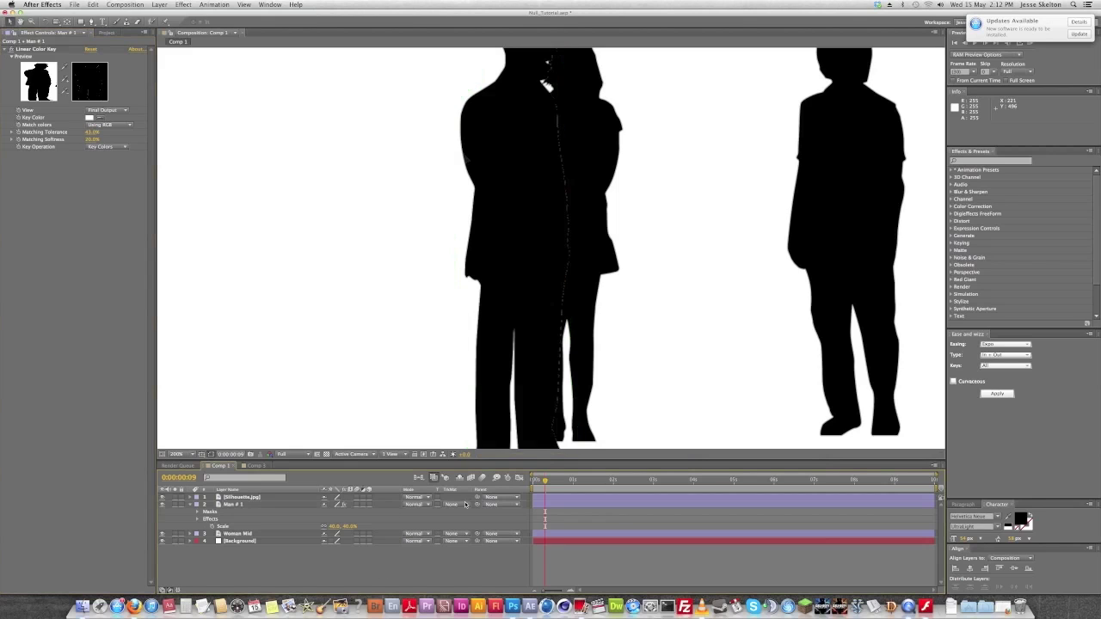
key(comma)
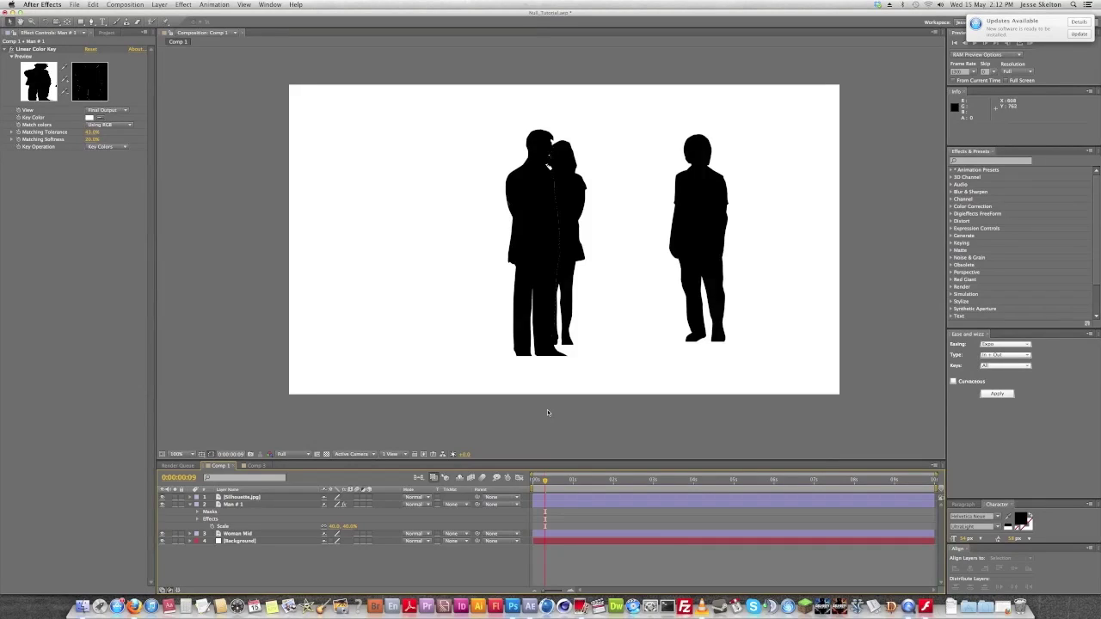
drag(541, 233, 419, 225)
click(453, 514)
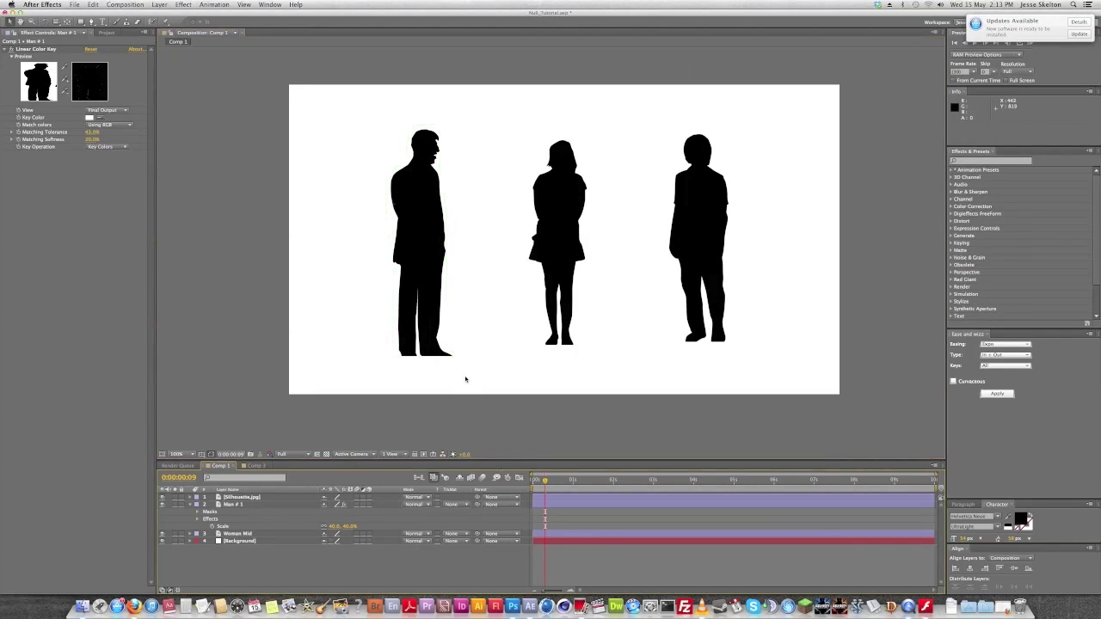
key(Home)
Copy Man # 1's Linear Color Key effect and paste it onto Silhouette.jpg.
click(422, 217)
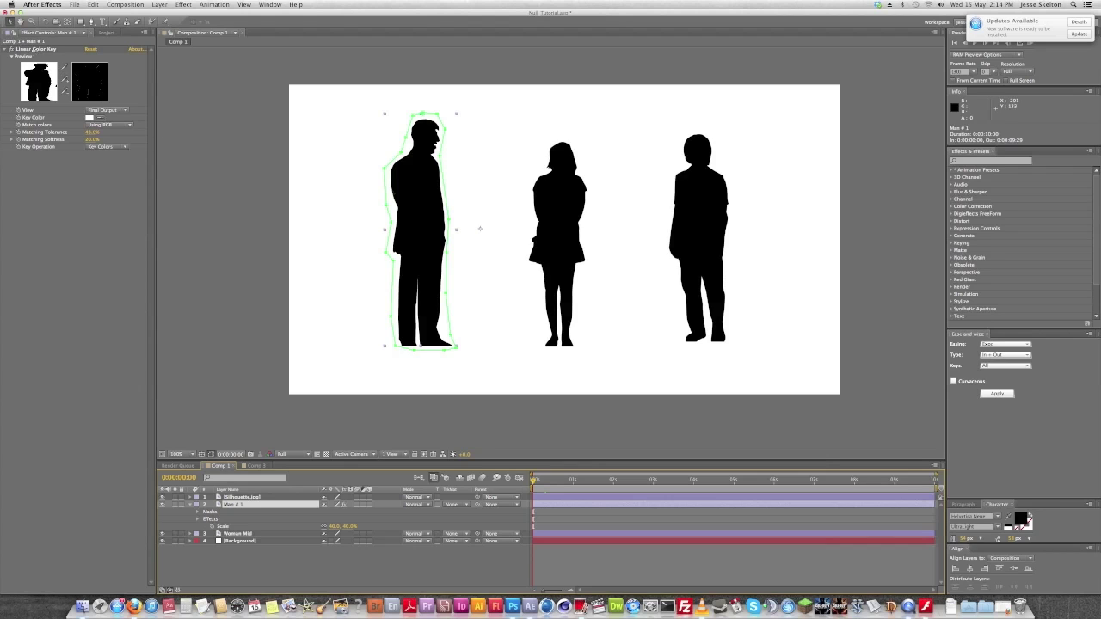
click(36, 50)
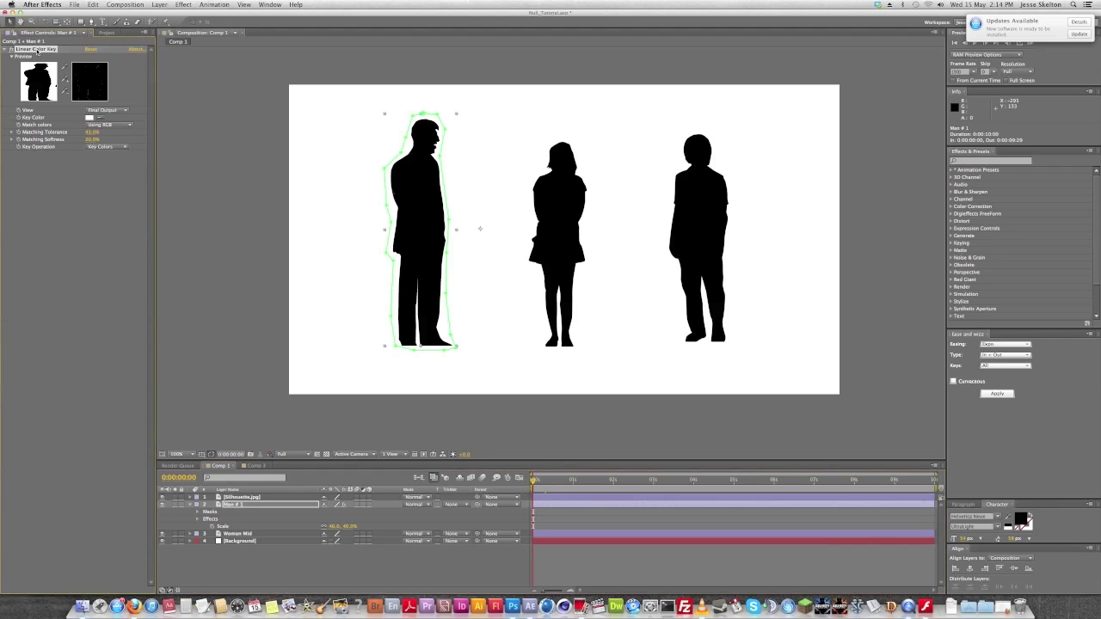
click(245, 497)
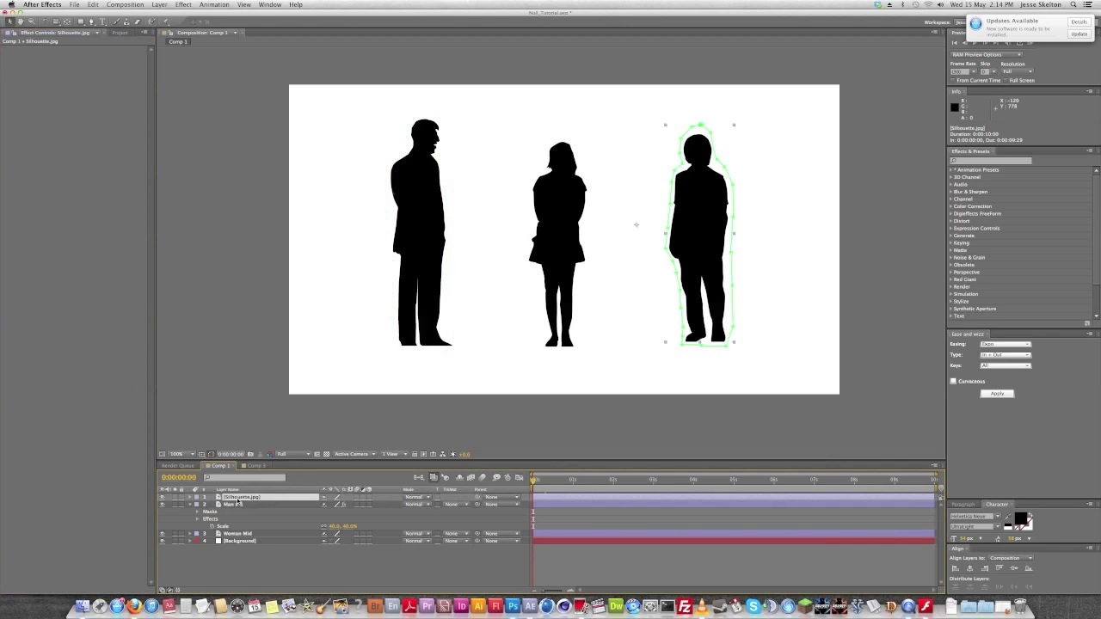
key(super+v)
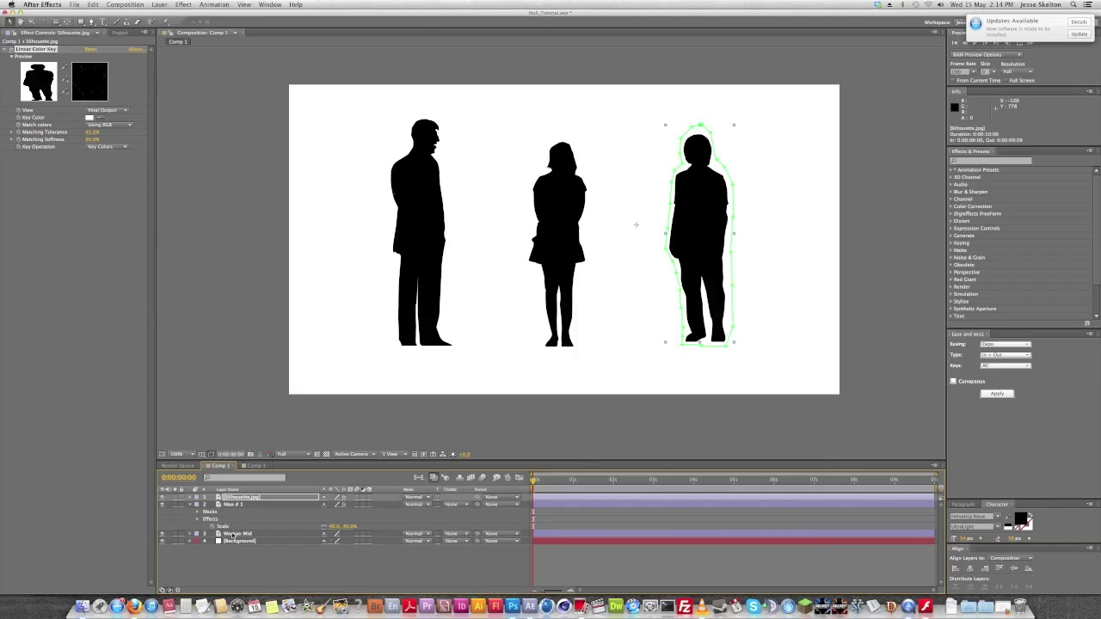
click(234, 533)
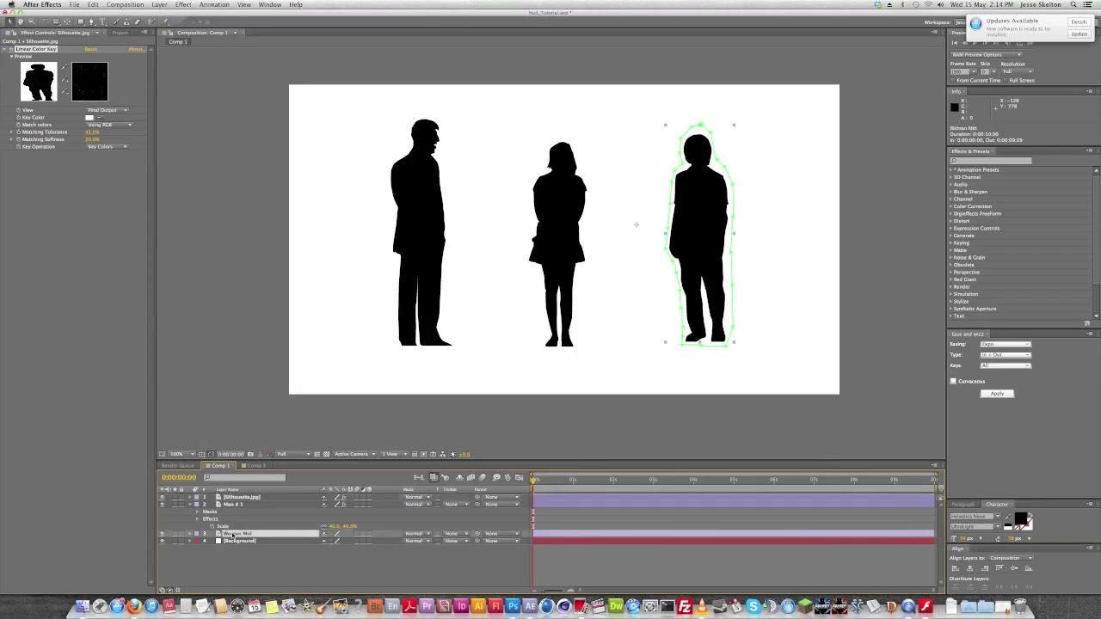
click(254, 574)
click(246, 535)
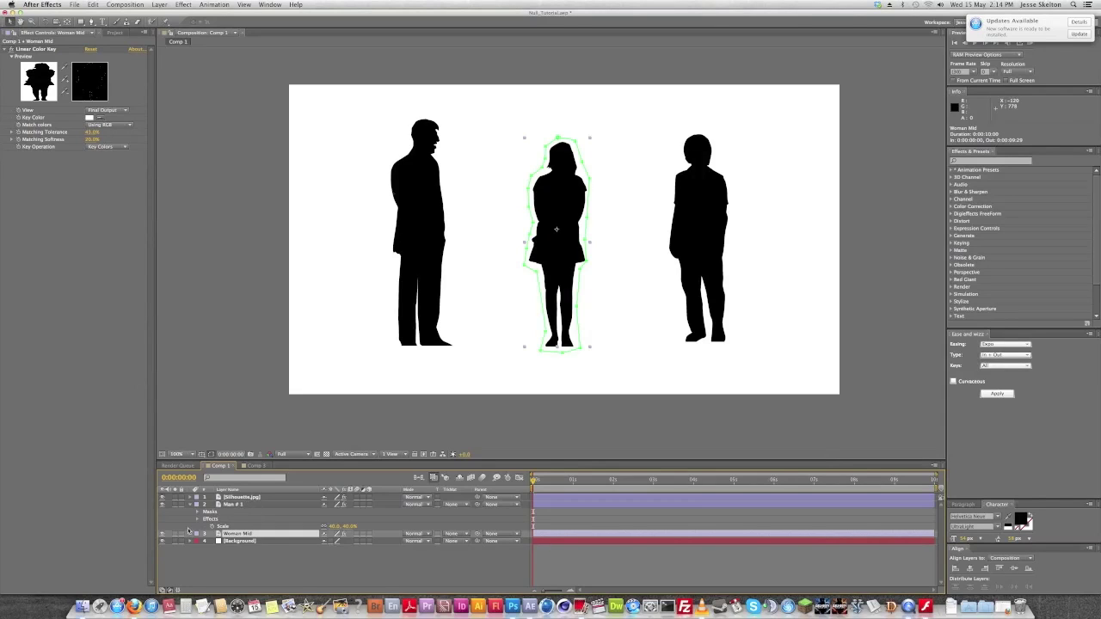
click(190, 504)
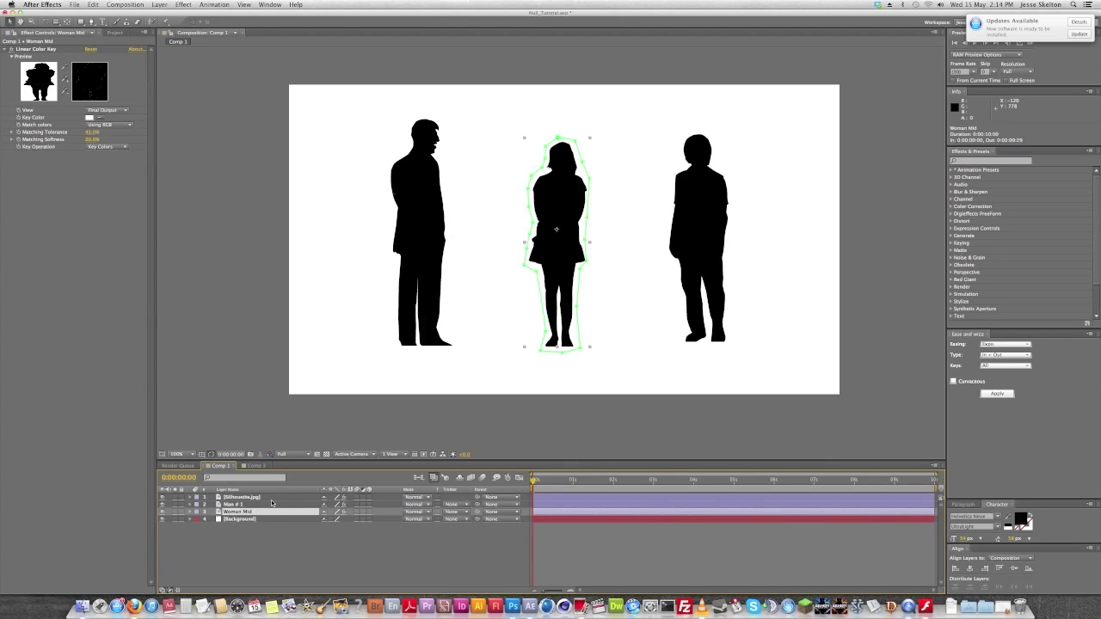
click(255, 538)
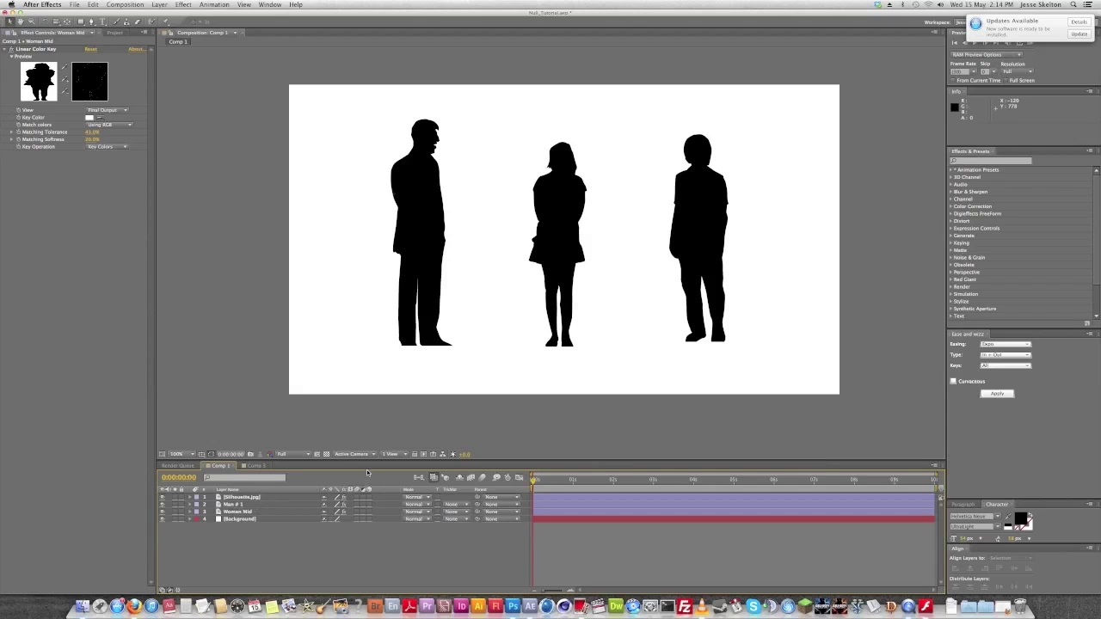
Switch to a 2 Views - Horizontal layout and make the three silhouette layers 3D.
click(390, 454)
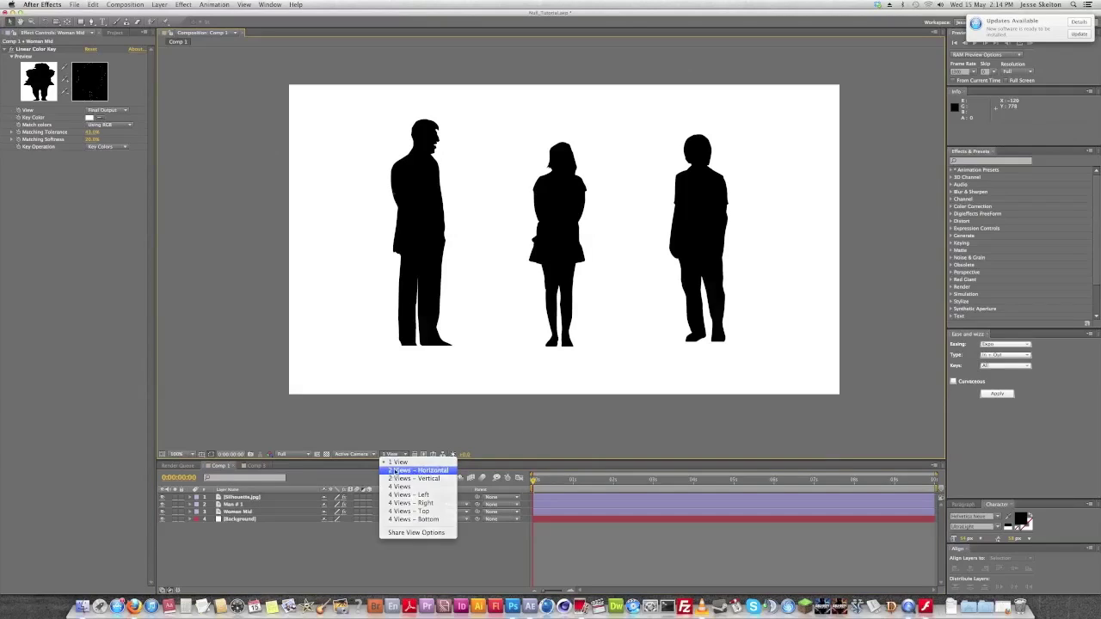
click(395, 471)
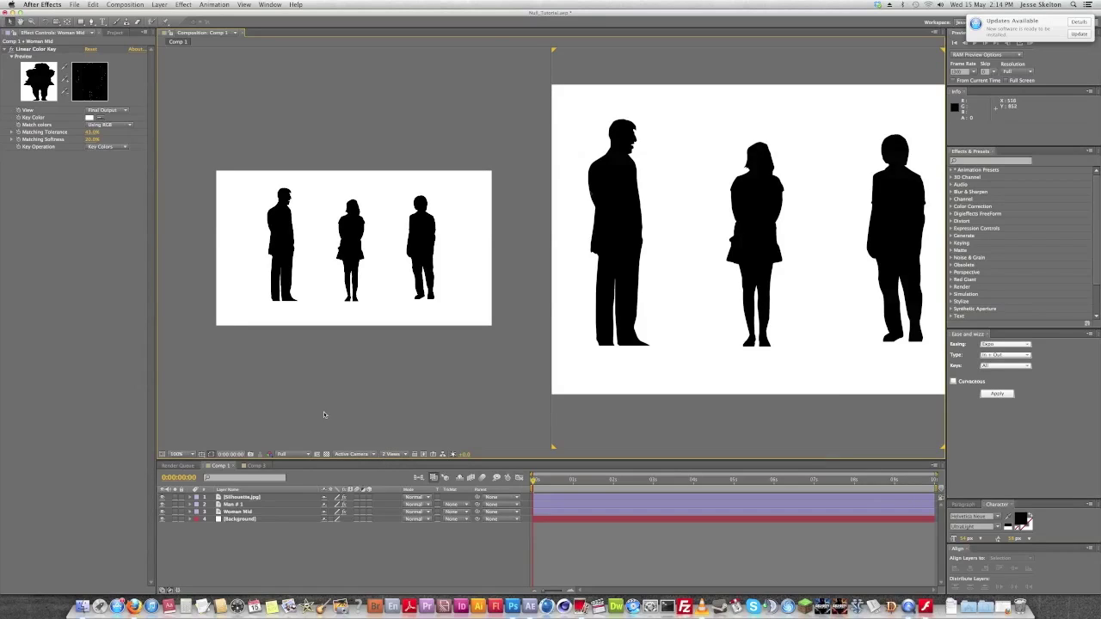
drag(368, 497, 368, 511)
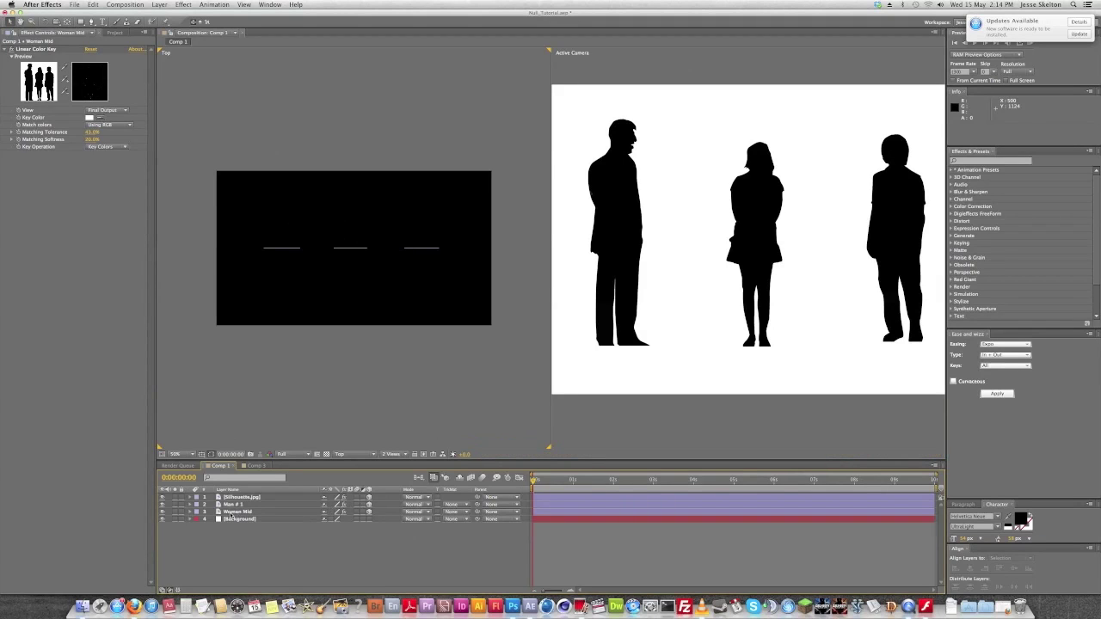
click(242, 497)
click(242, 505)
Add a Ramp gradient to Man # 1 and push End of Ramp Y down to about 2164.
click(185, 6)
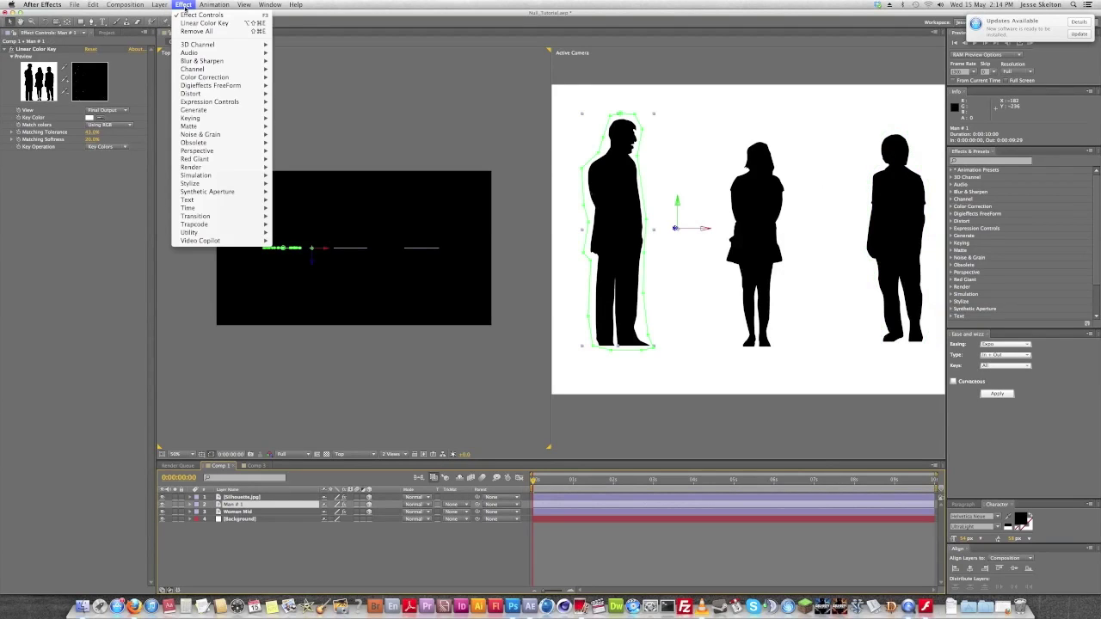
mouse_move(203, 114)
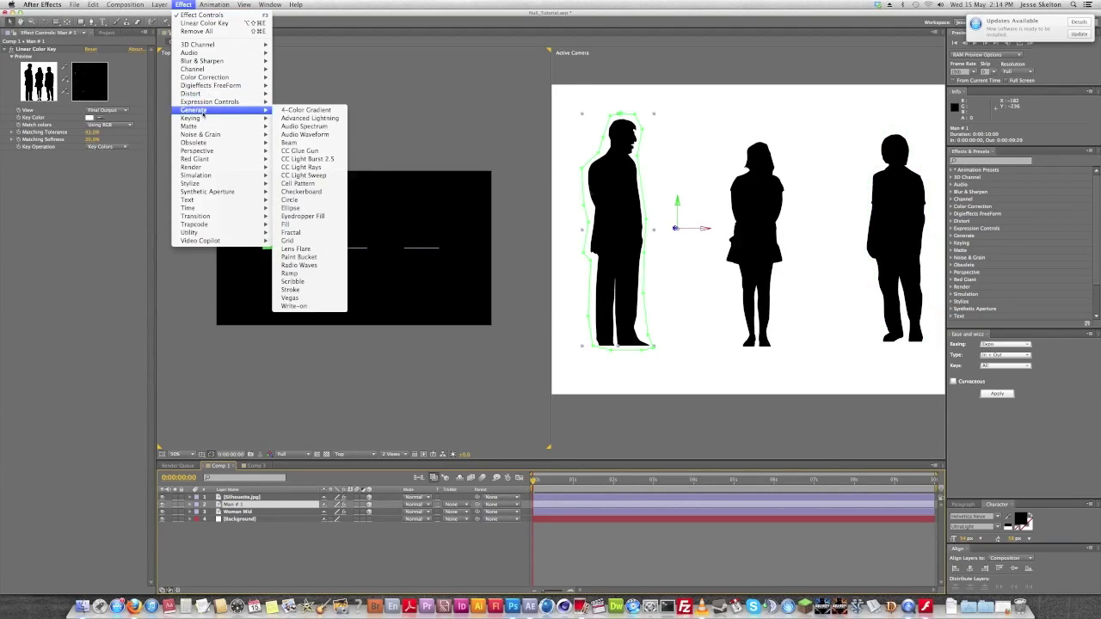
click(305, 272)
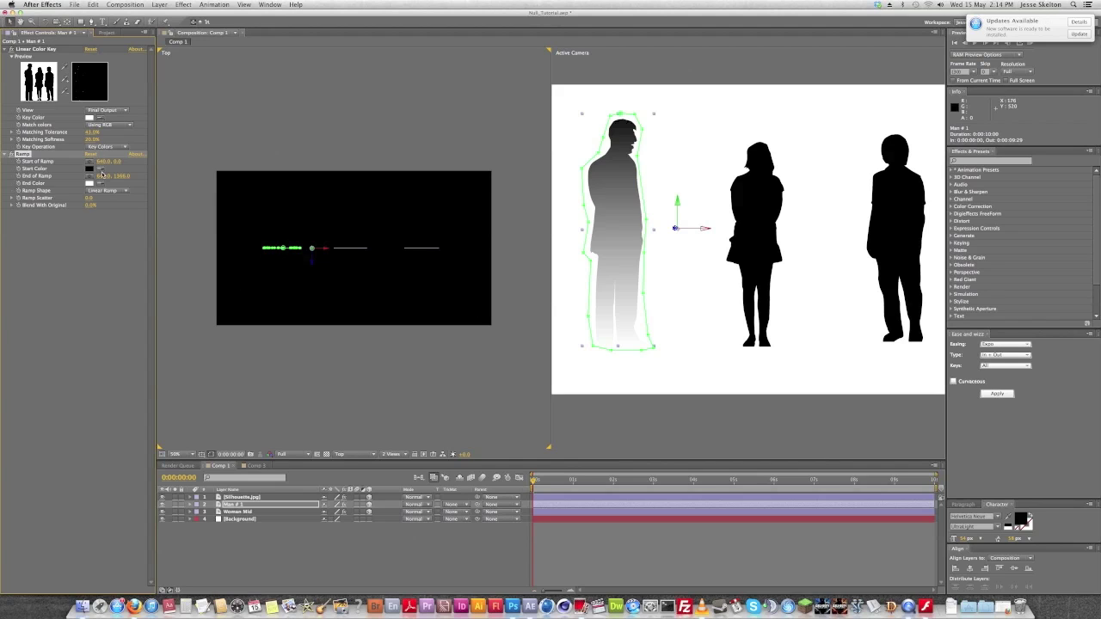
drag(120, 176, 120, 176)
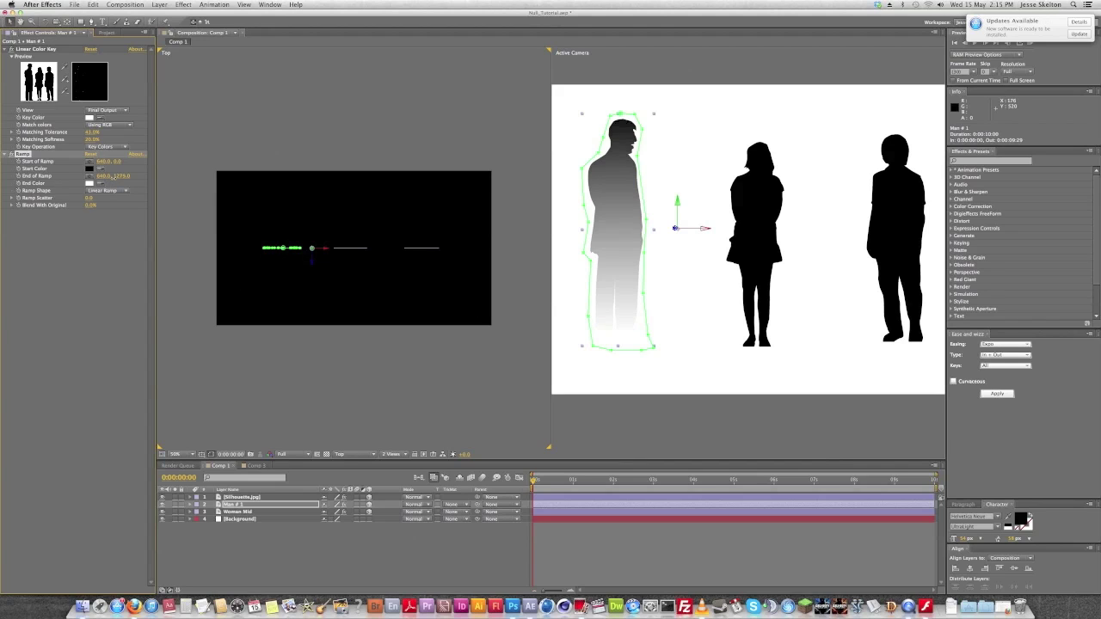
drag(205, 182, 321, 193)
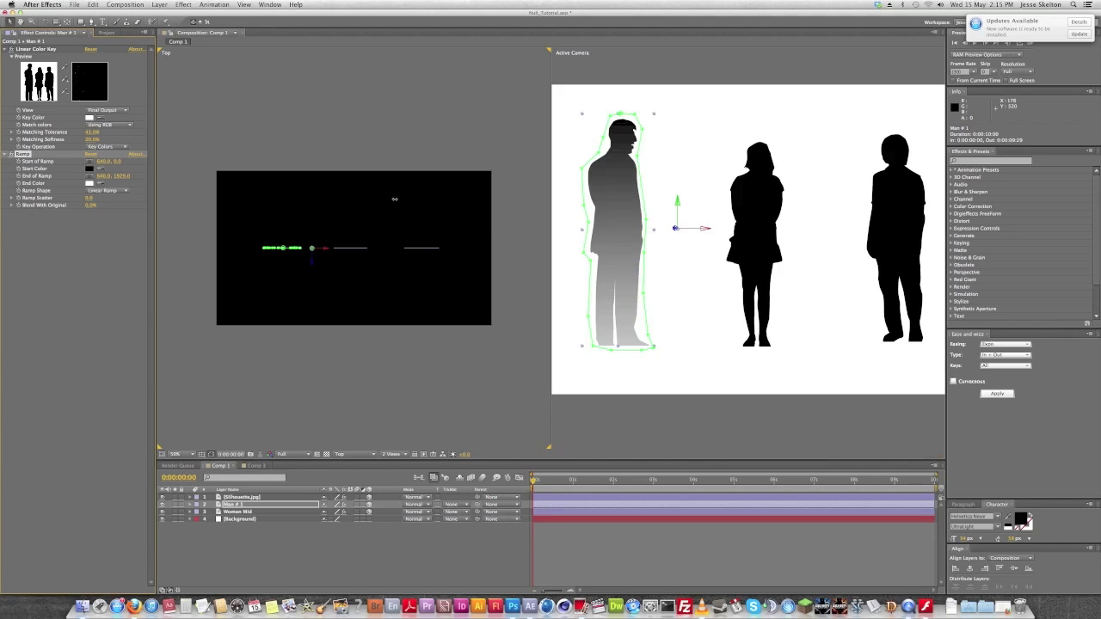
drag(394, 199, 420, 205)
click(366, 550)
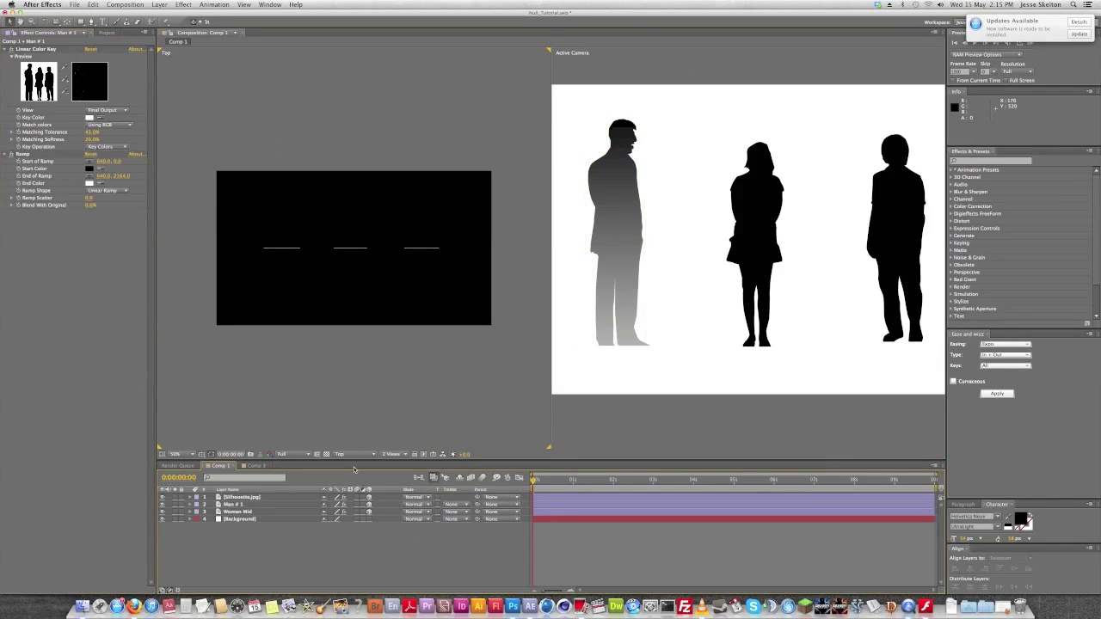
Add a Bevel and Emboss layer style to Man # 1, then undo it.
click(230, 504)
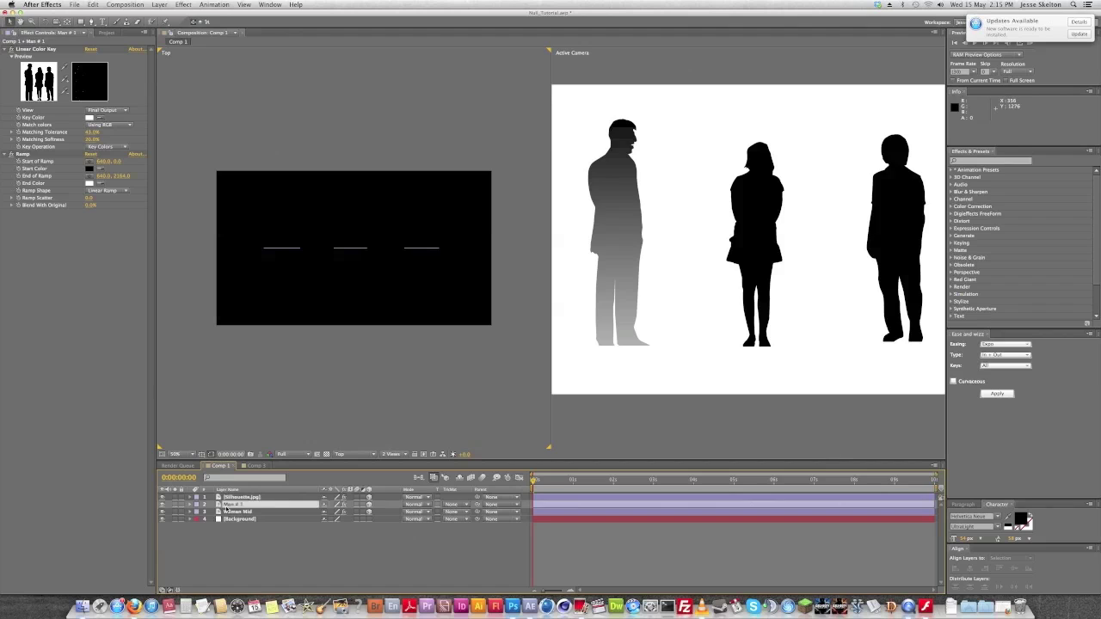
click(178, 4)
mouse_move(160, 5)
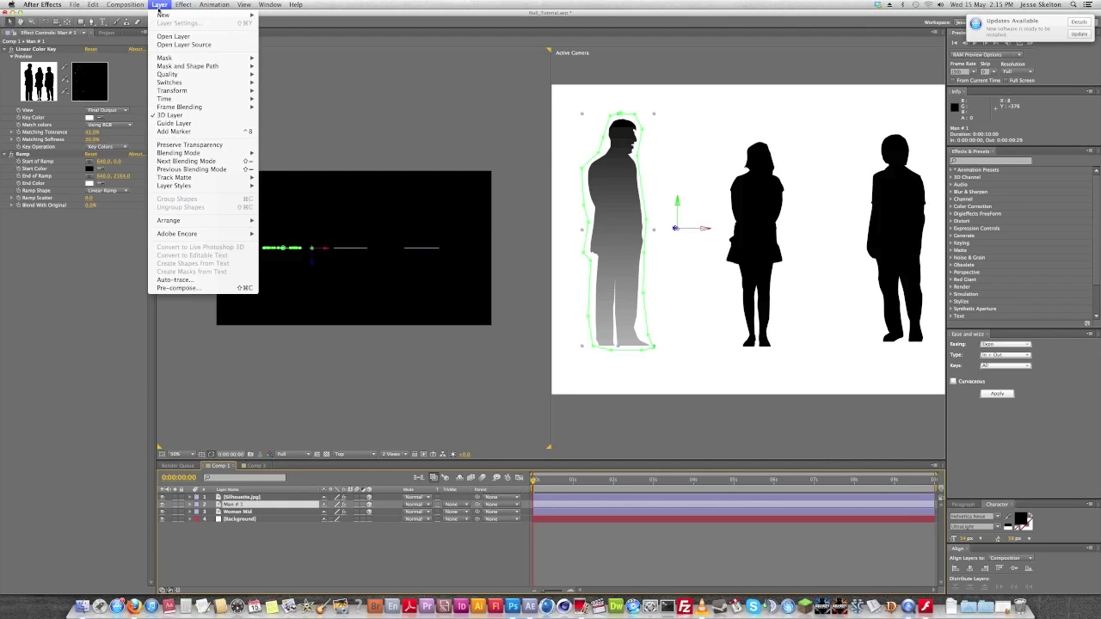
mouse_move(188, 186)
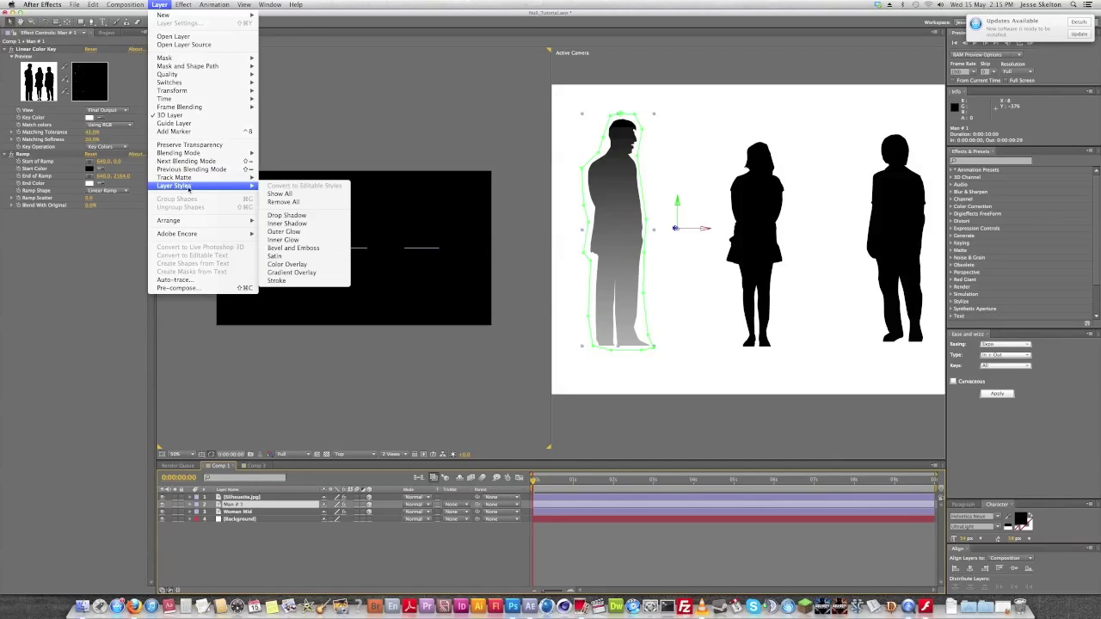
click(290, 247)
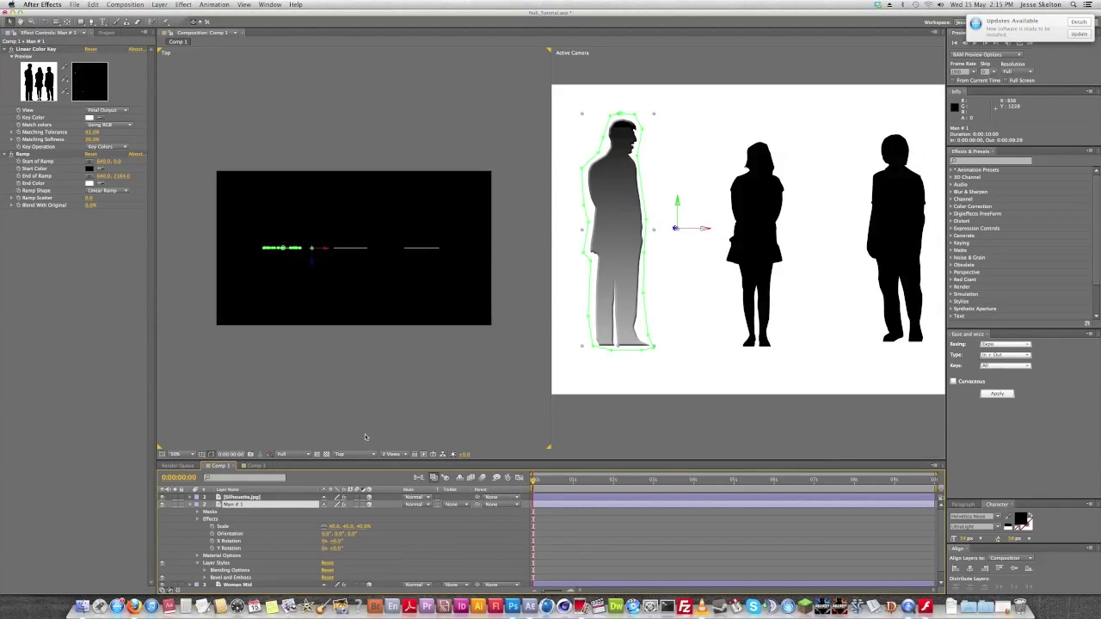
click(208, 518)
click(190, 505)
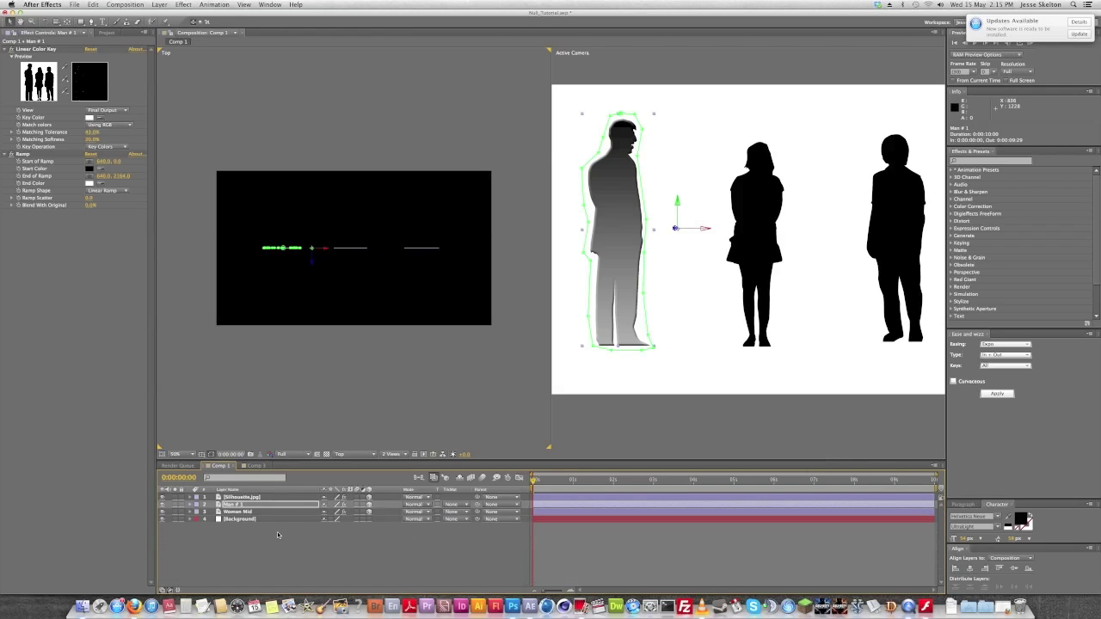
click(288, 553)
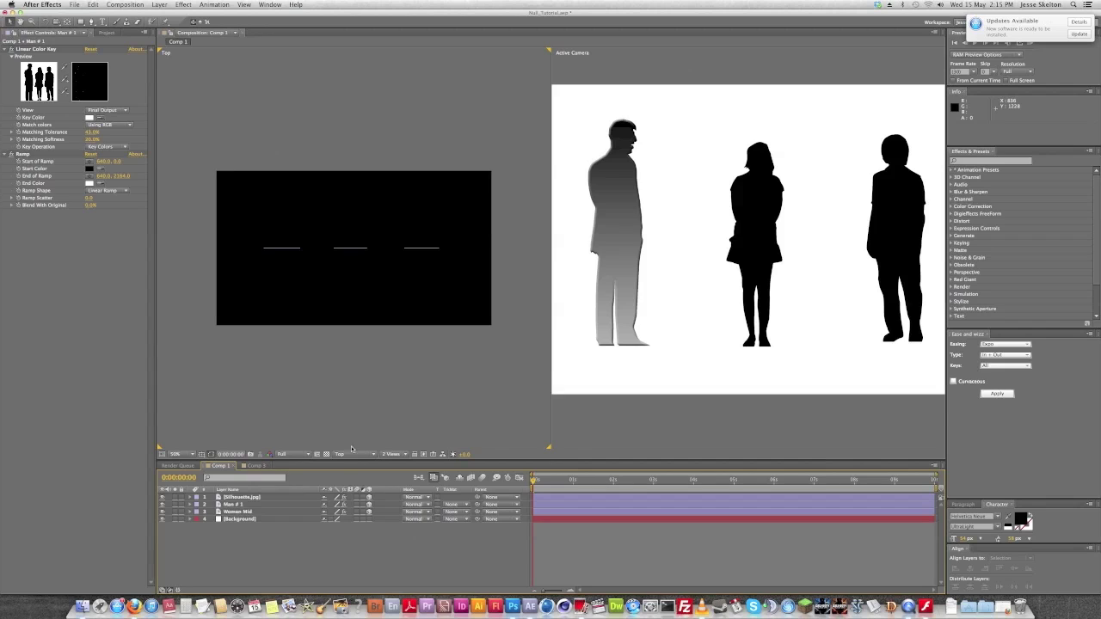
click(230, 505)
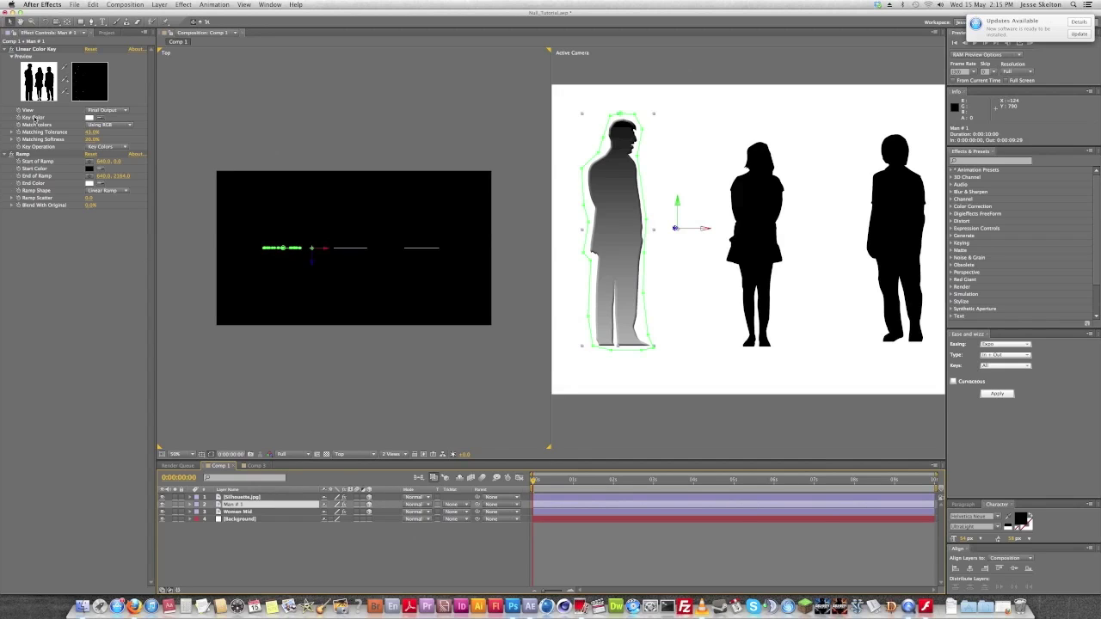
click(21, 156)
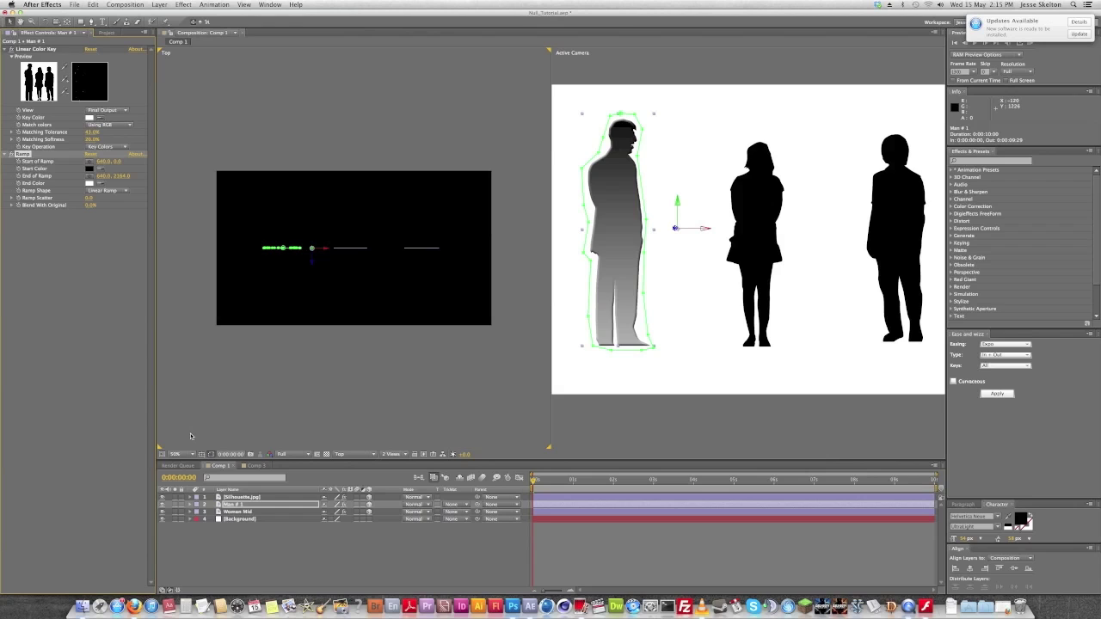
key(super+z)
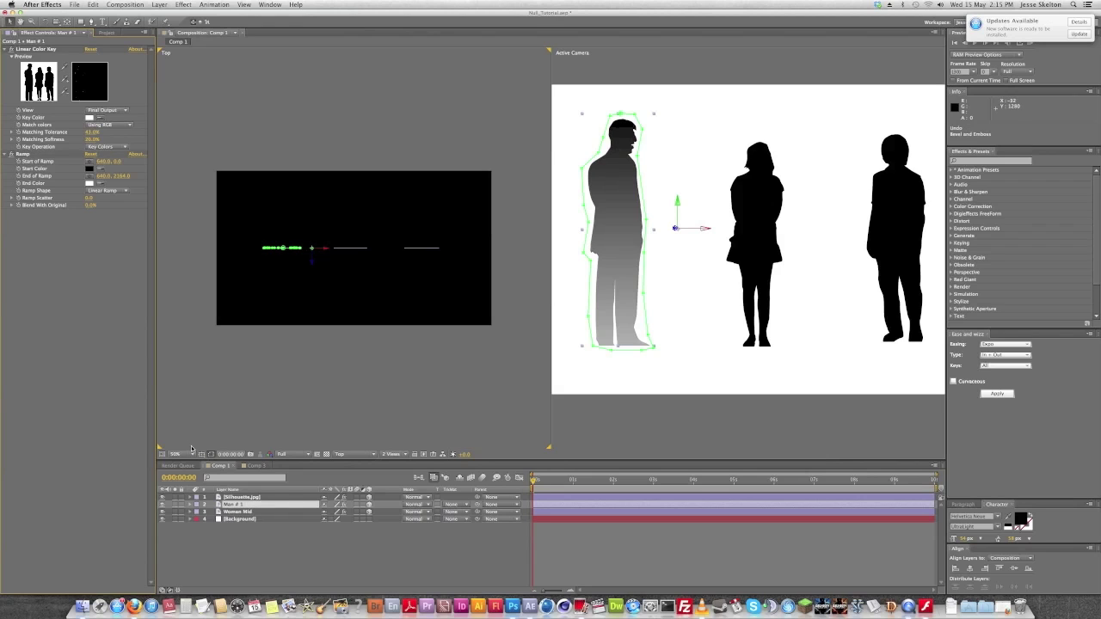
Copy Man # 1's Ramp effect and paste it onto Silhouette.jpg and Woman Mid.
click(21, 155)
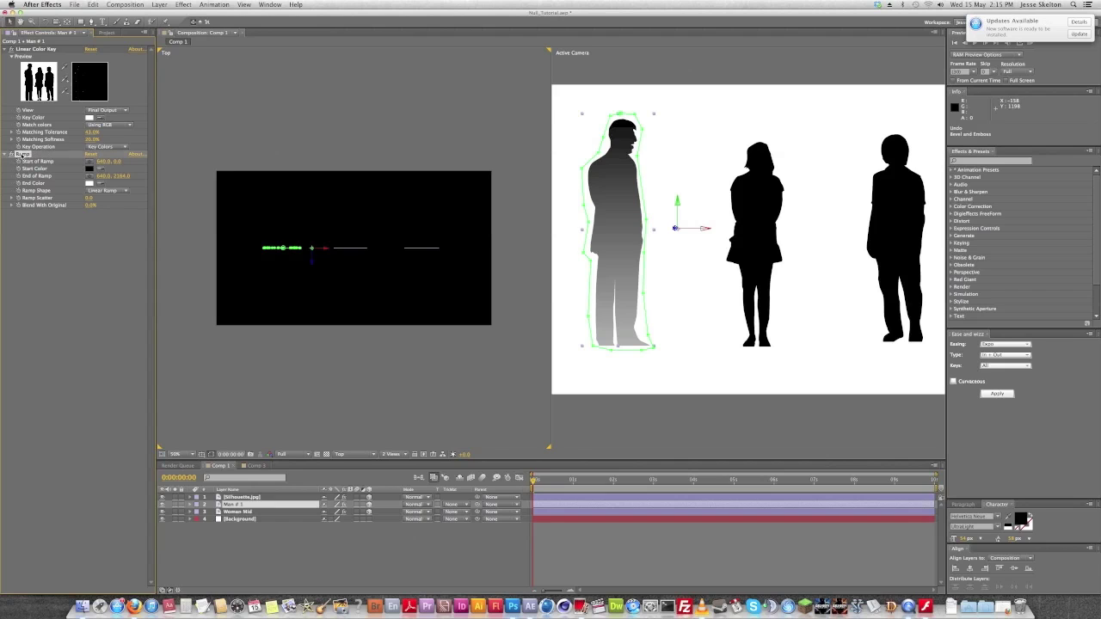
click(233, 498)
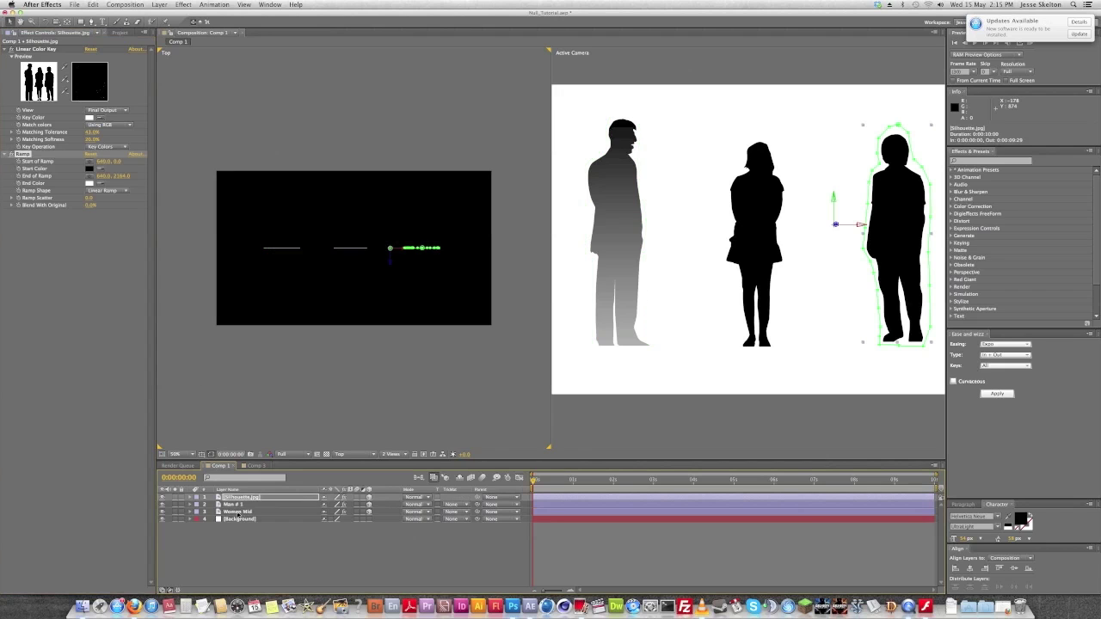
click(237, 513)
key(ctrl+v)
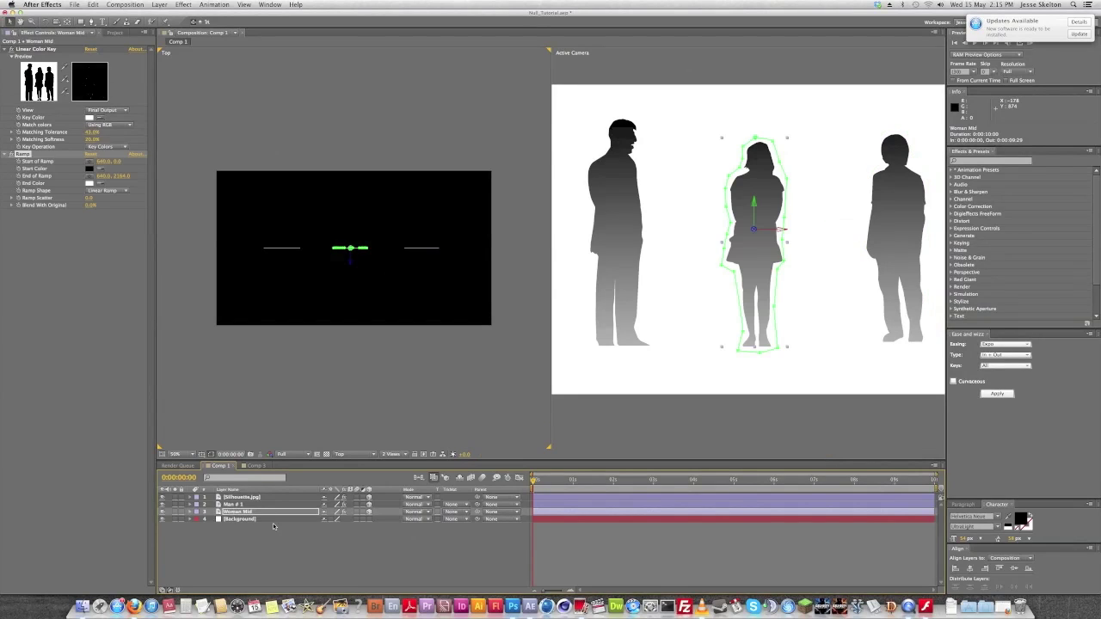
click(366, 567)
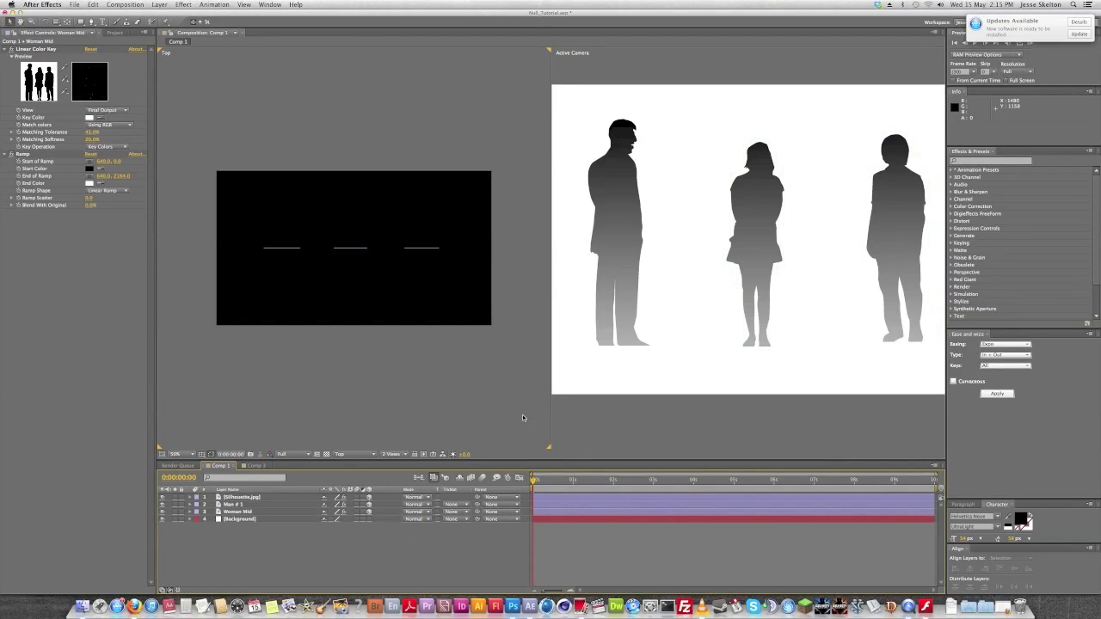
click(339, 279)
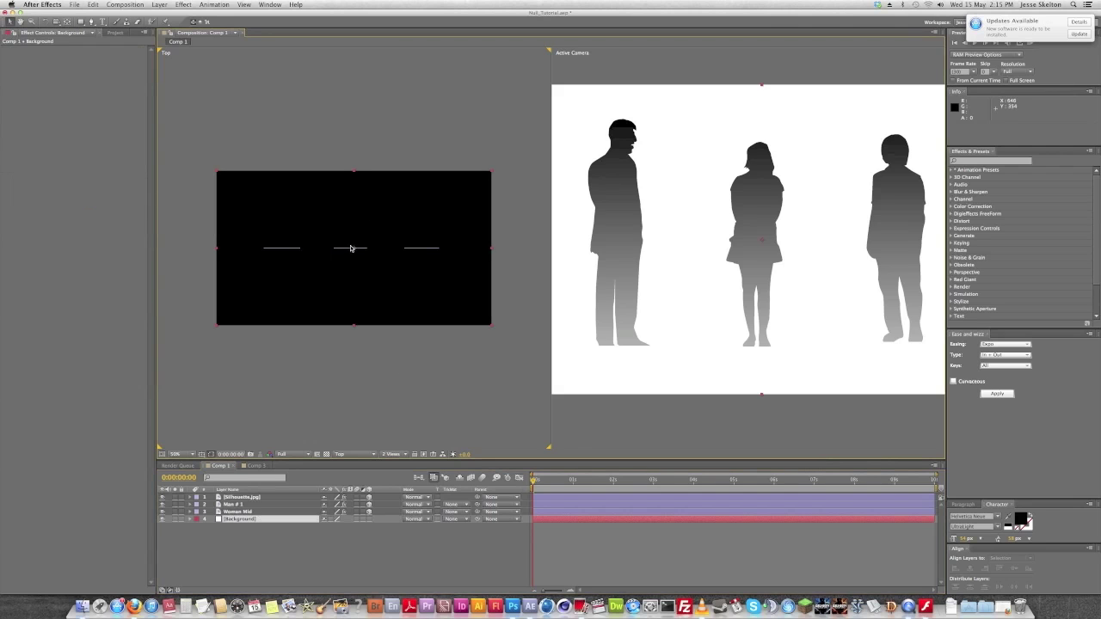
Lock the Background layer and draw a large centred circle with the Ellipse Tool in the Top view.
click(182, 520)
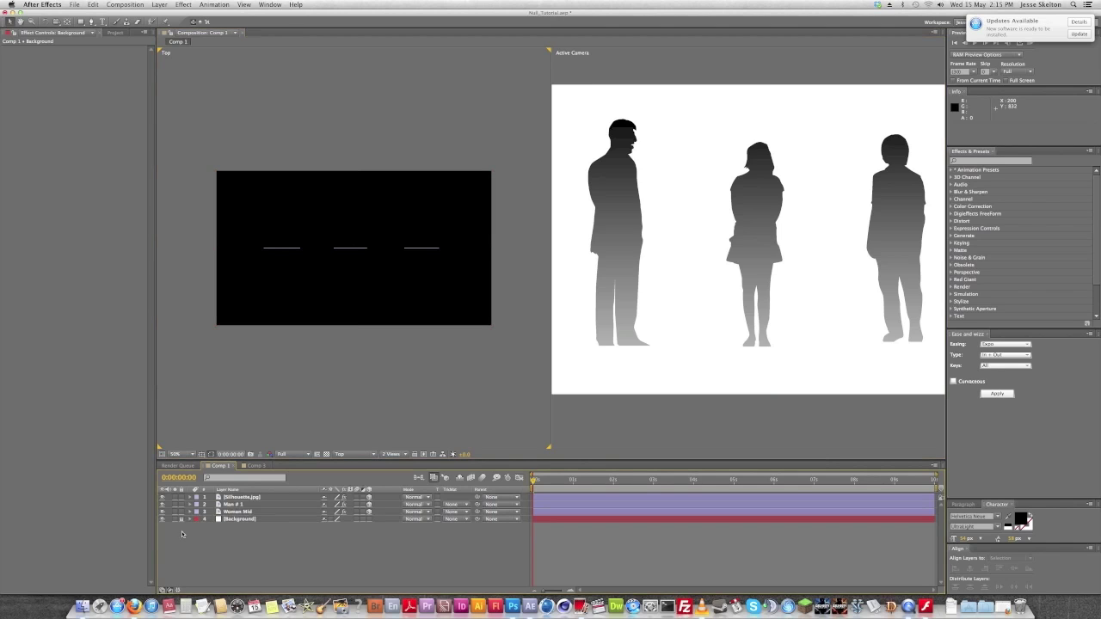
click(285, 229)
drag(82, 21, 100, 48)
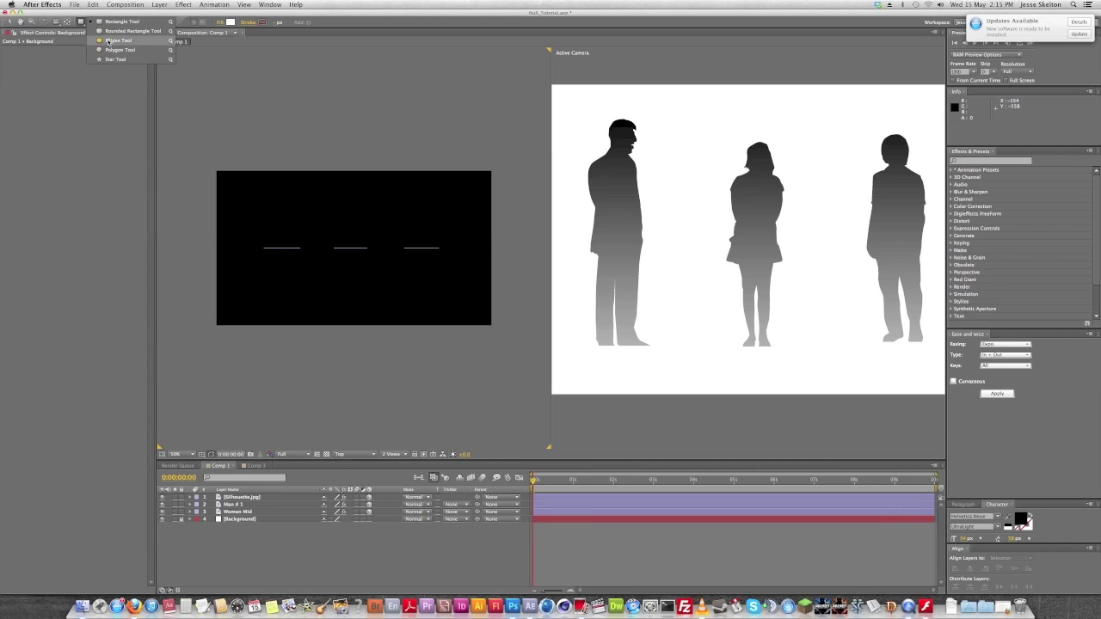
click(110, 43)
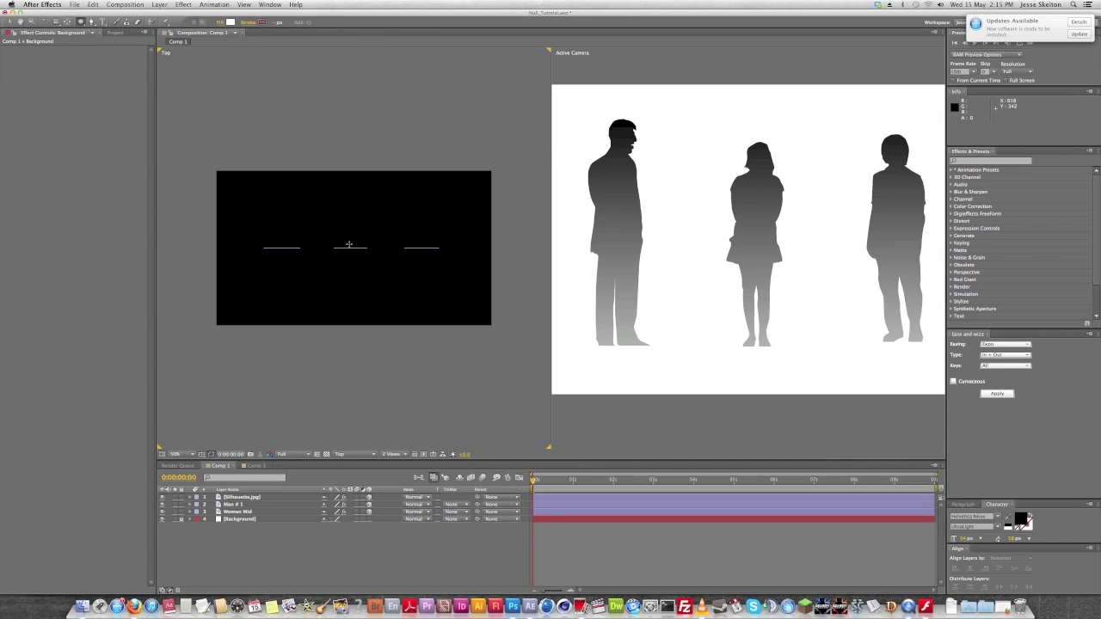
key(apostrophe)
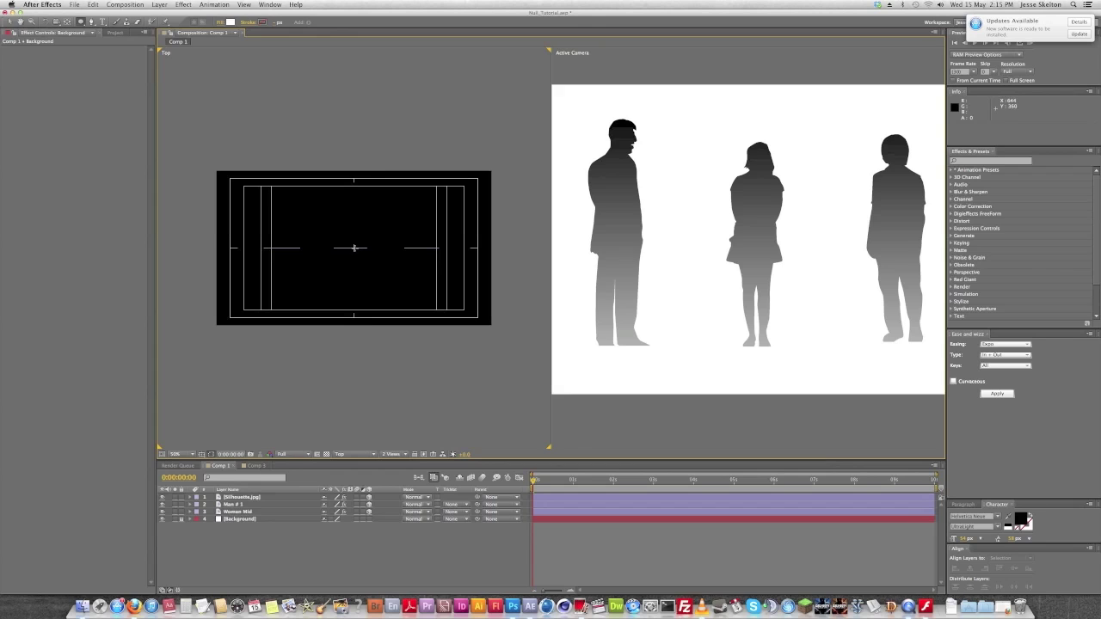
drag(353, 248, 409, 207)
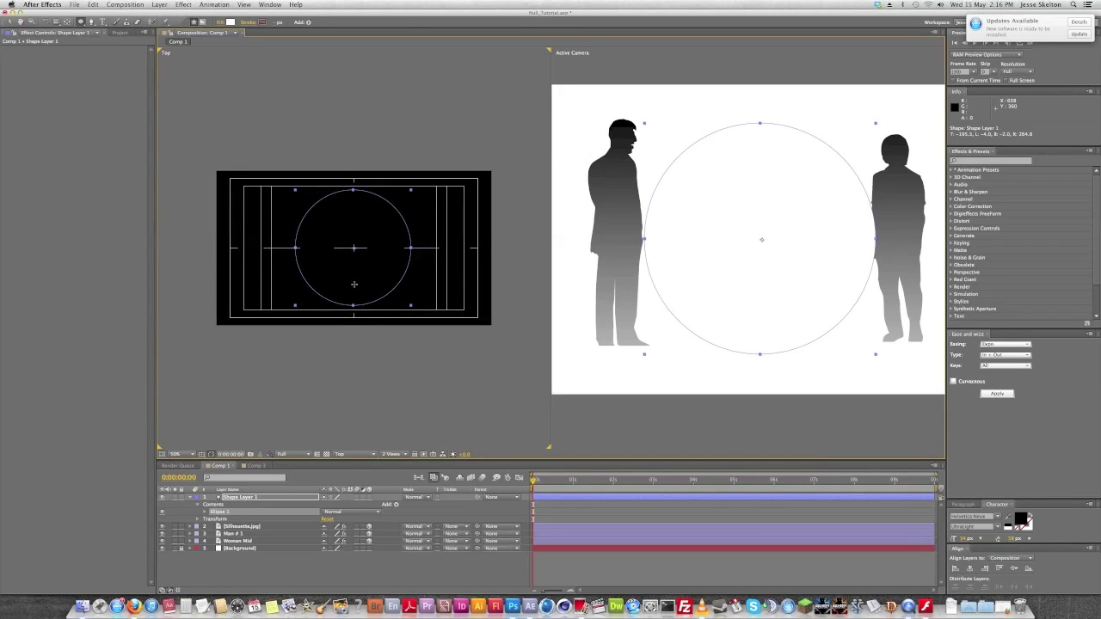
Shrink the circle slightly and set its fill to None.
drag(356, 300, 376, 314)
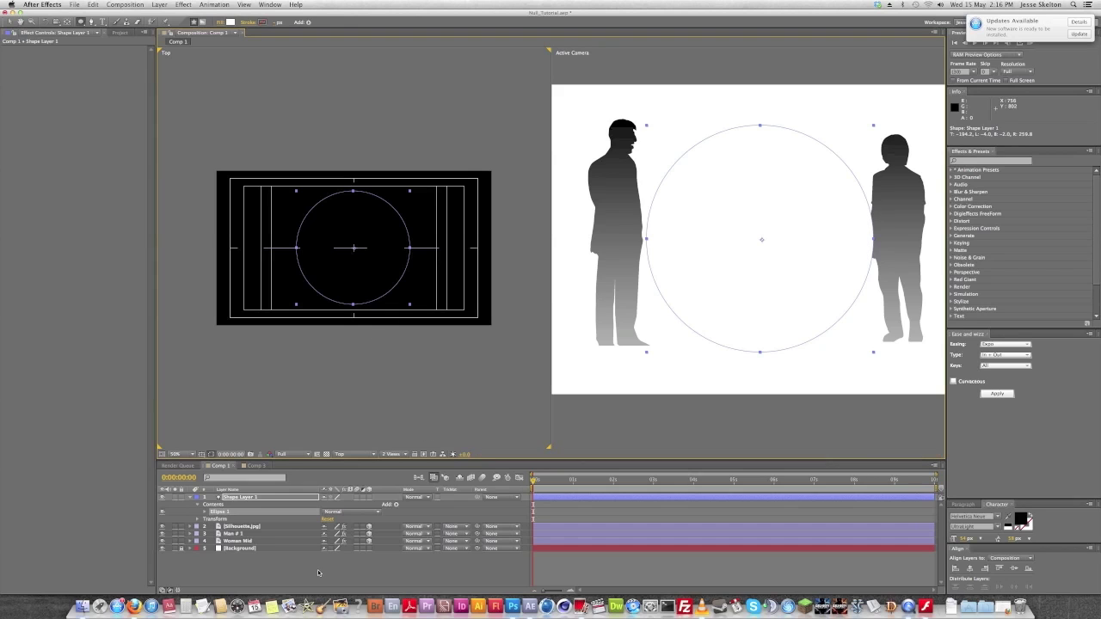
click(251, 497)
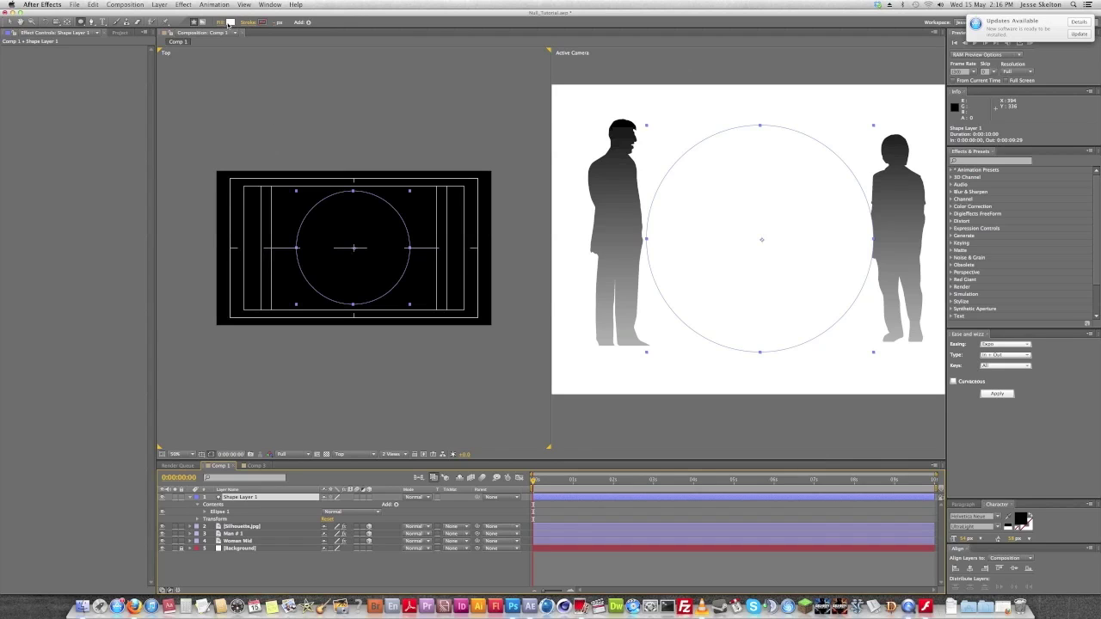
click(224, 21)
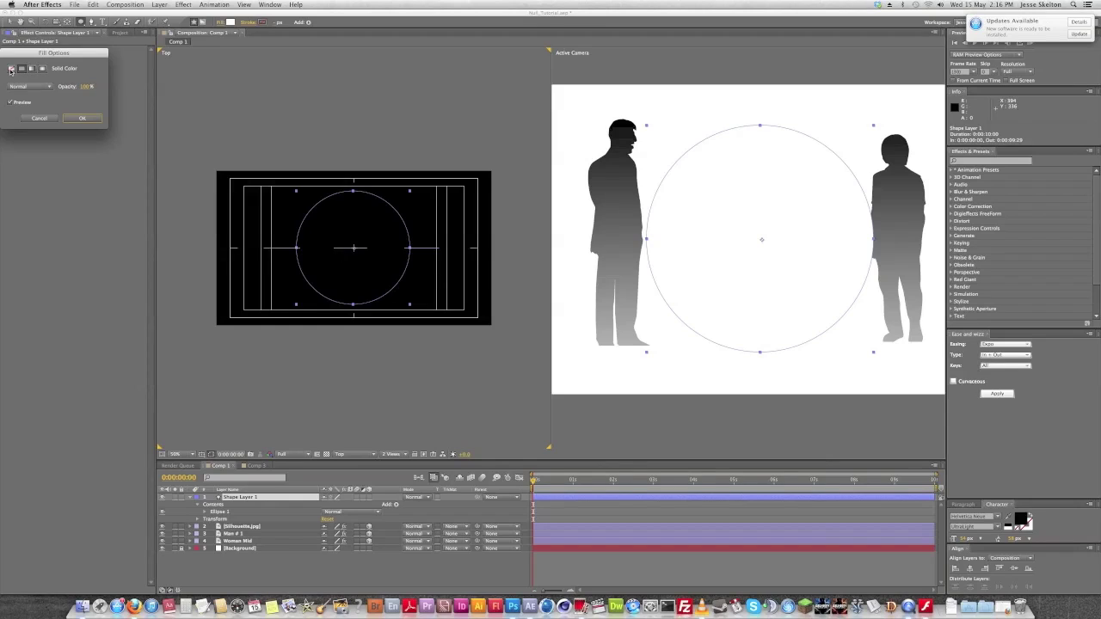
click(12, 69)
click(82, 119)
Give the circle a solid white stroke and make Shape Layer 1 a 3D layer.
click(248, 21)
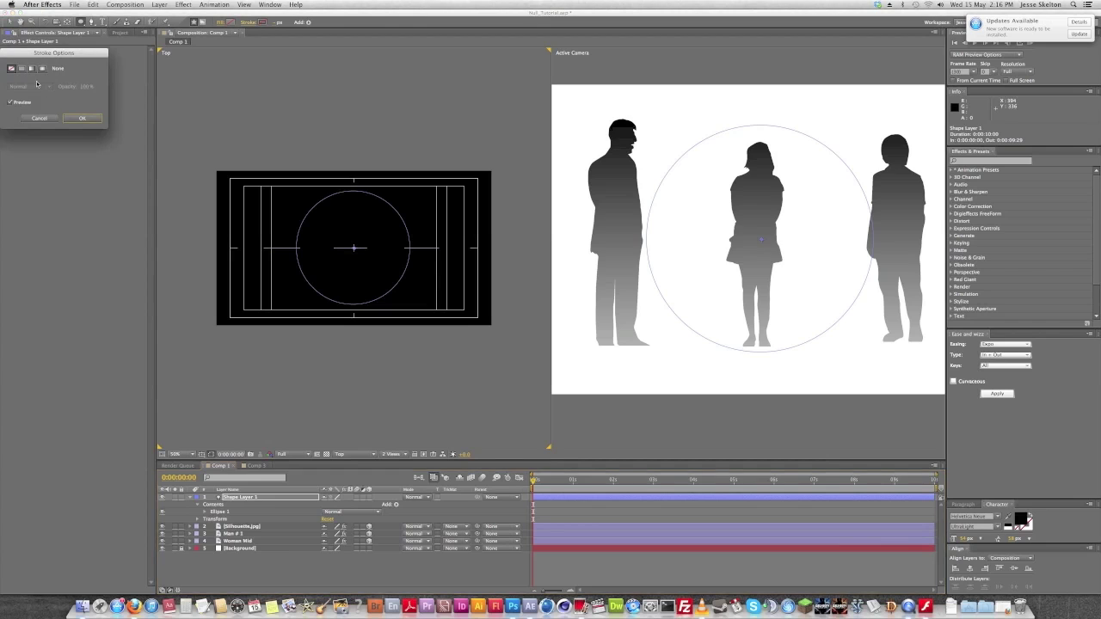
click(21, 68)
click(76, 119)
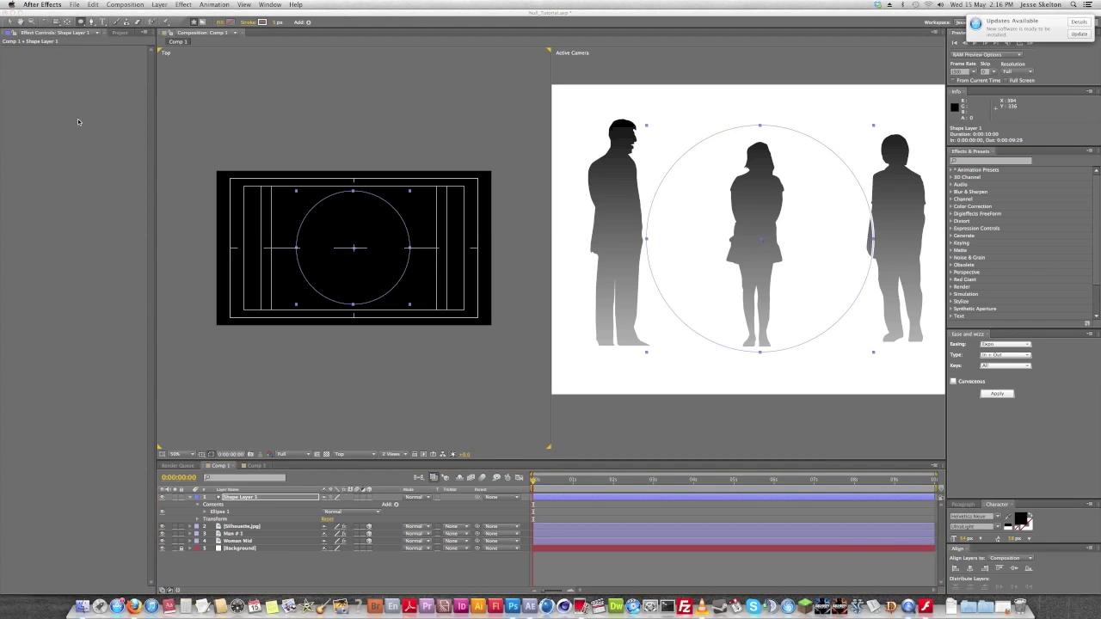
click(369, 497)
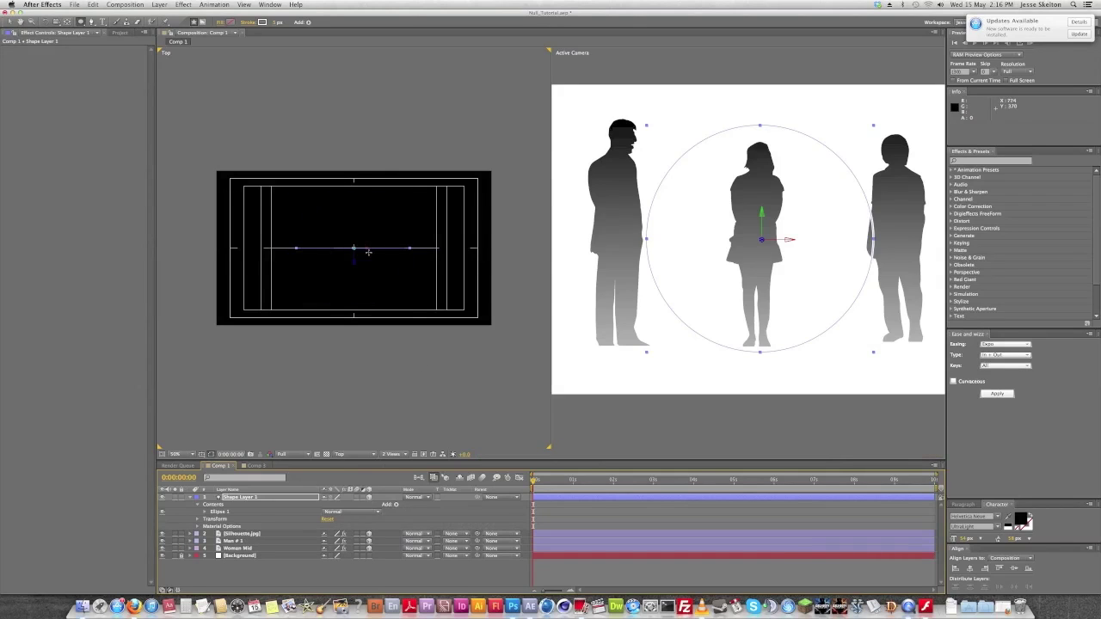
Rotate Shape Layer 1 90° on X so the circle lies flat, X Orientation 270°.
key(v)
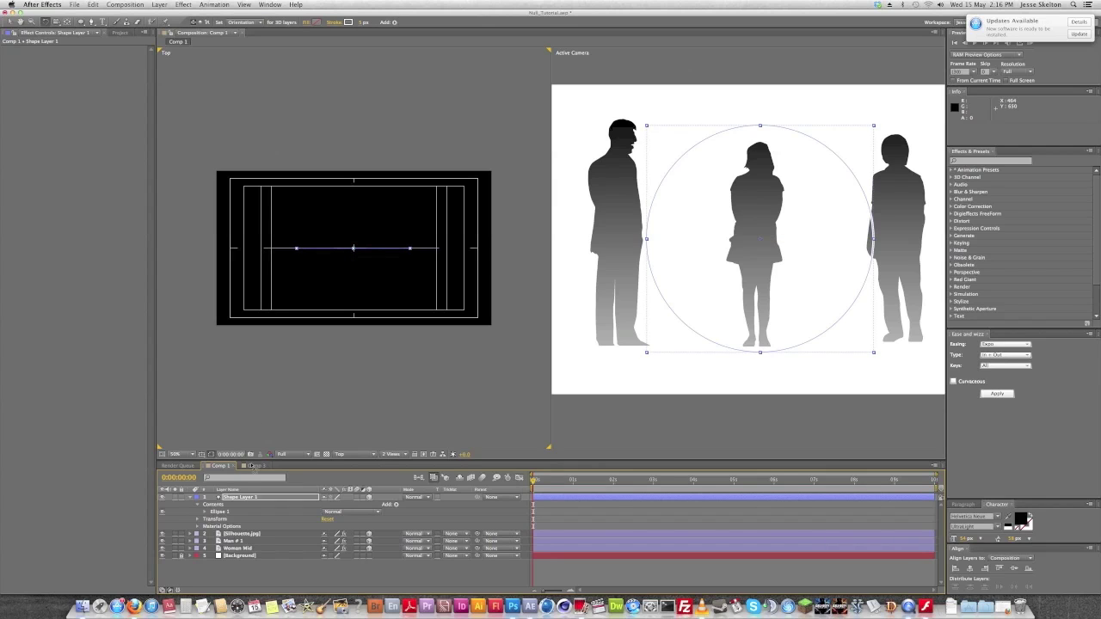
click(244, 498)
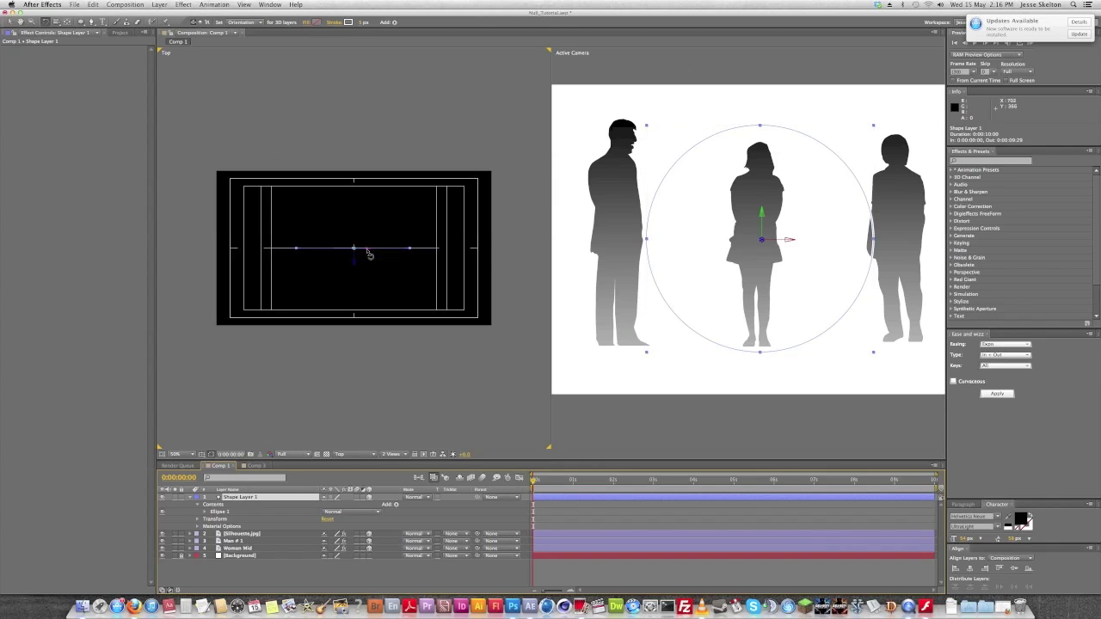
drag(356, 249, 368, 240)
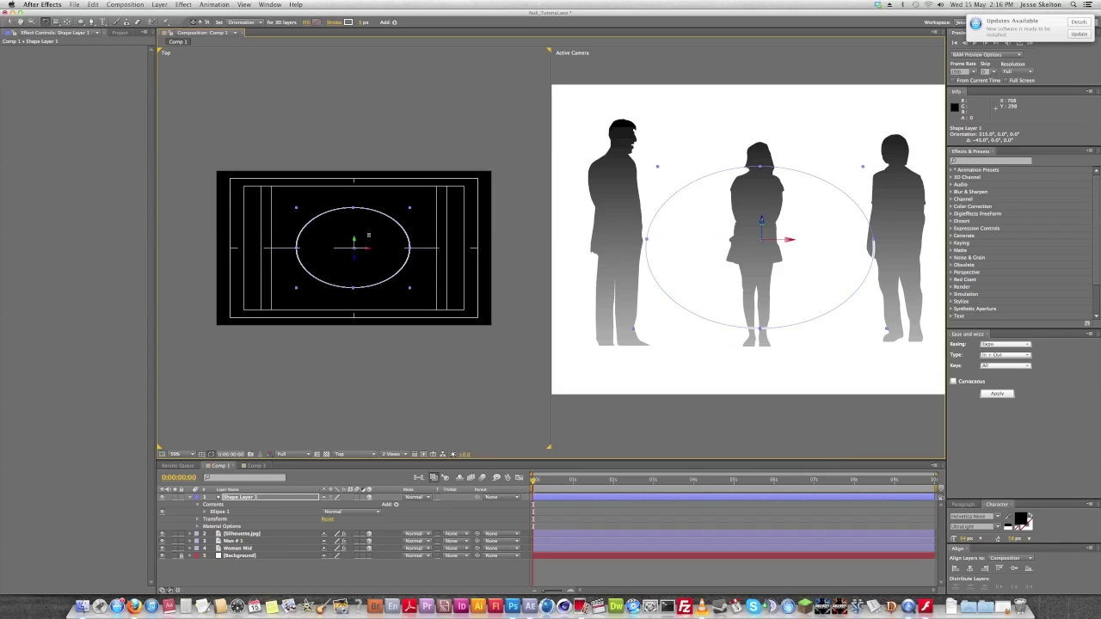
drag(368, 234, 368, 229)
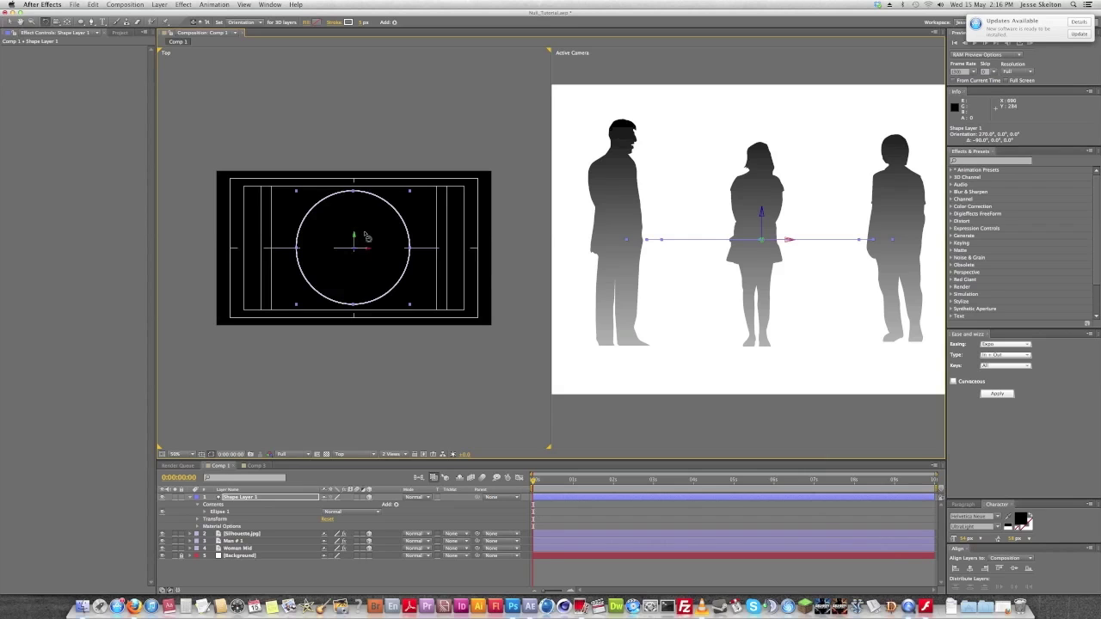
click(361, 569)
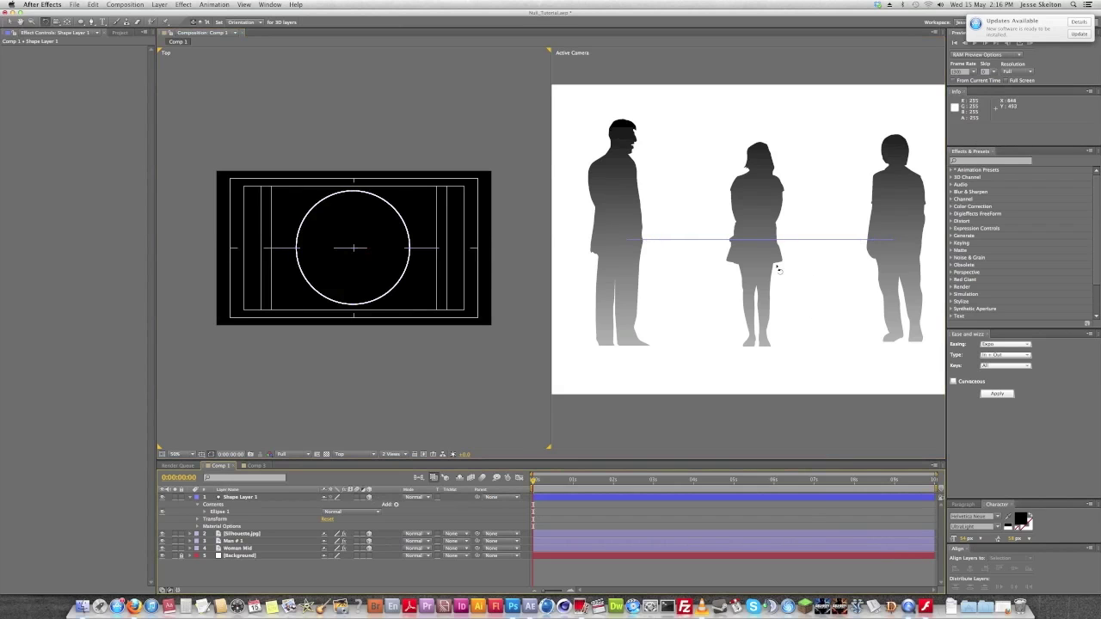
click(395, 249)
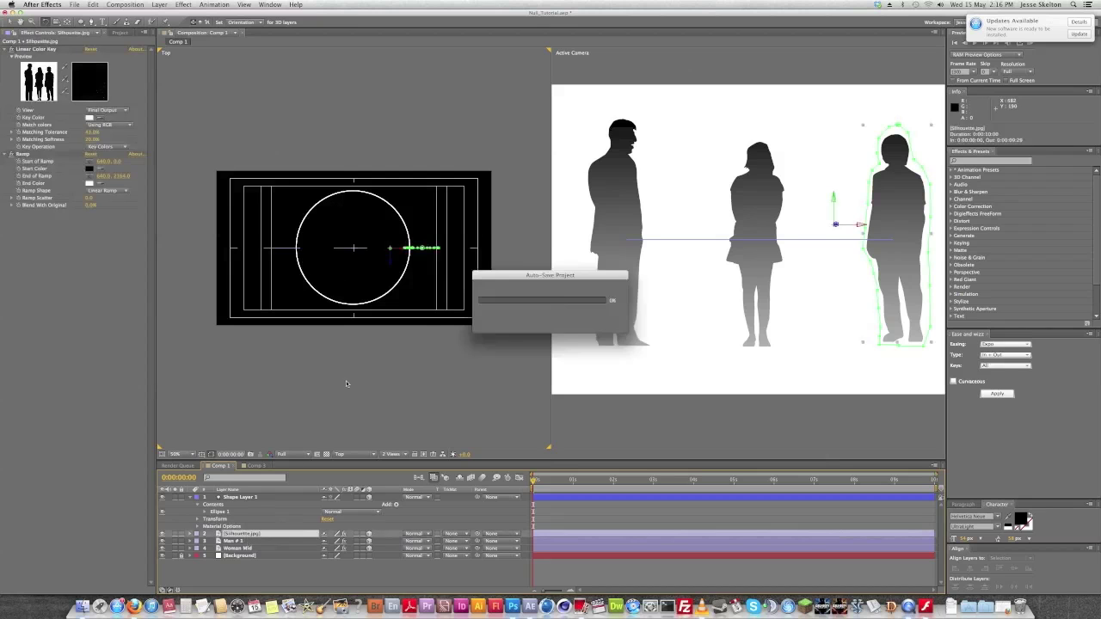
Move Silhouette.jpg and Man #1 back around the ring and Woman Mid to its front edge.
drag(396, 251, 375, 216)
click(384, 270)
click(310, 256)
drag(315, 257, 347, 218)
click(237, 549)
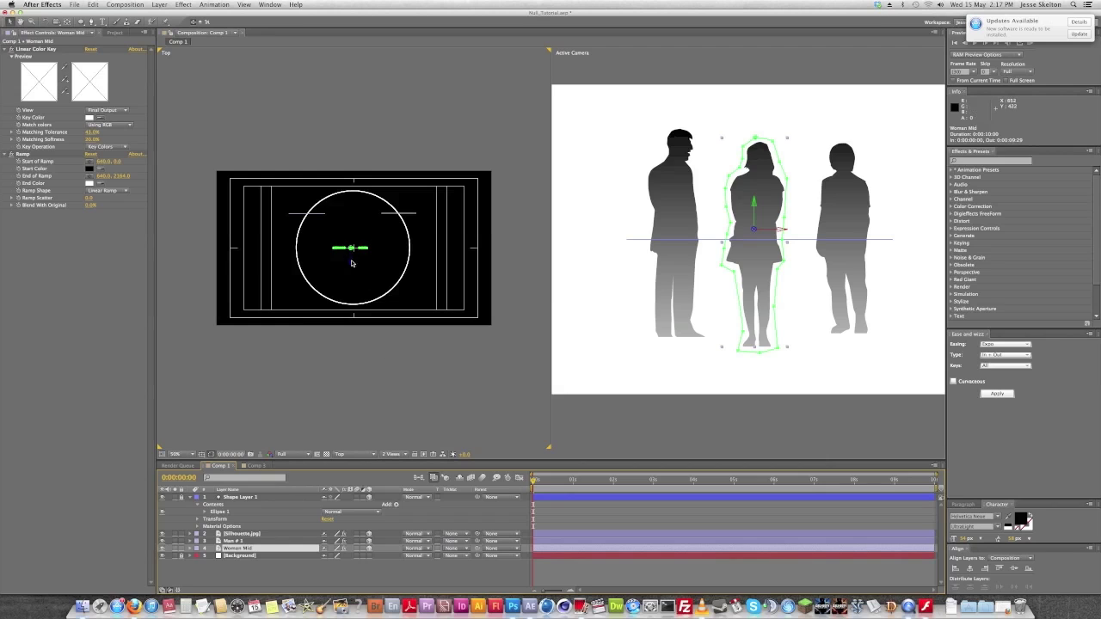
drag(351, 263, 345, 326)
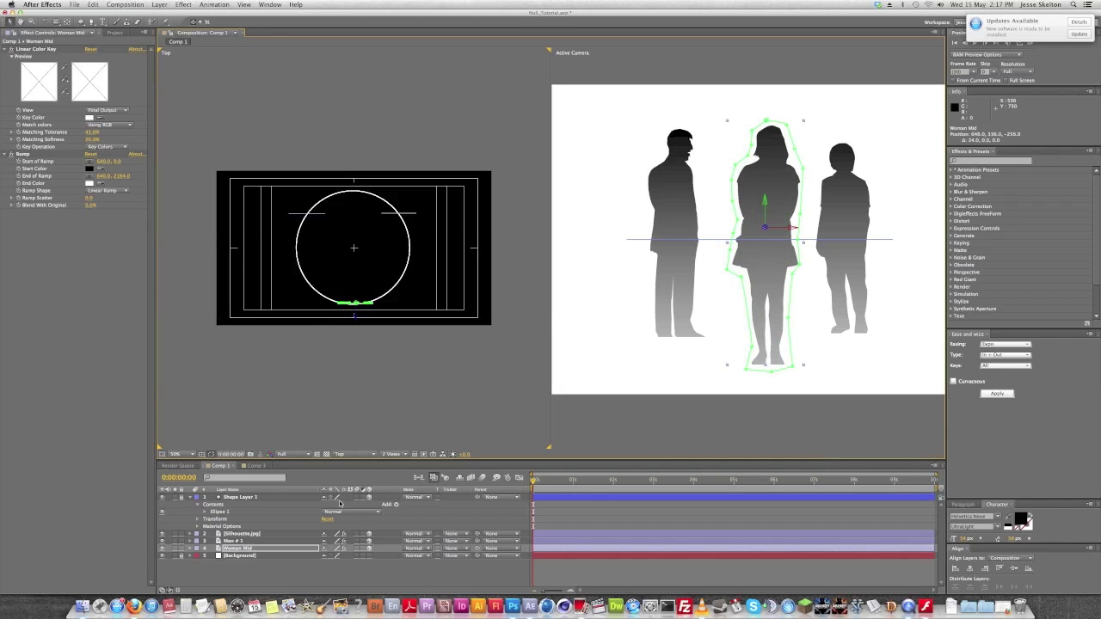
click(314, 577)
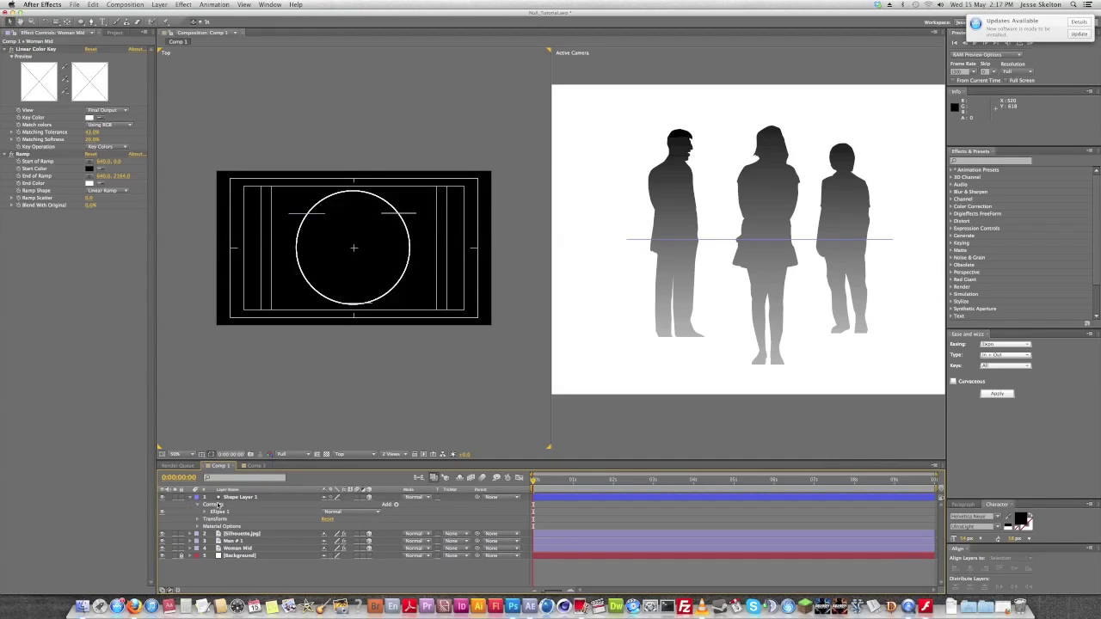
Lower Shape Layer 1's Opacity from about 44% to a low value so the ring fades.
click(238, 497)
key(t)
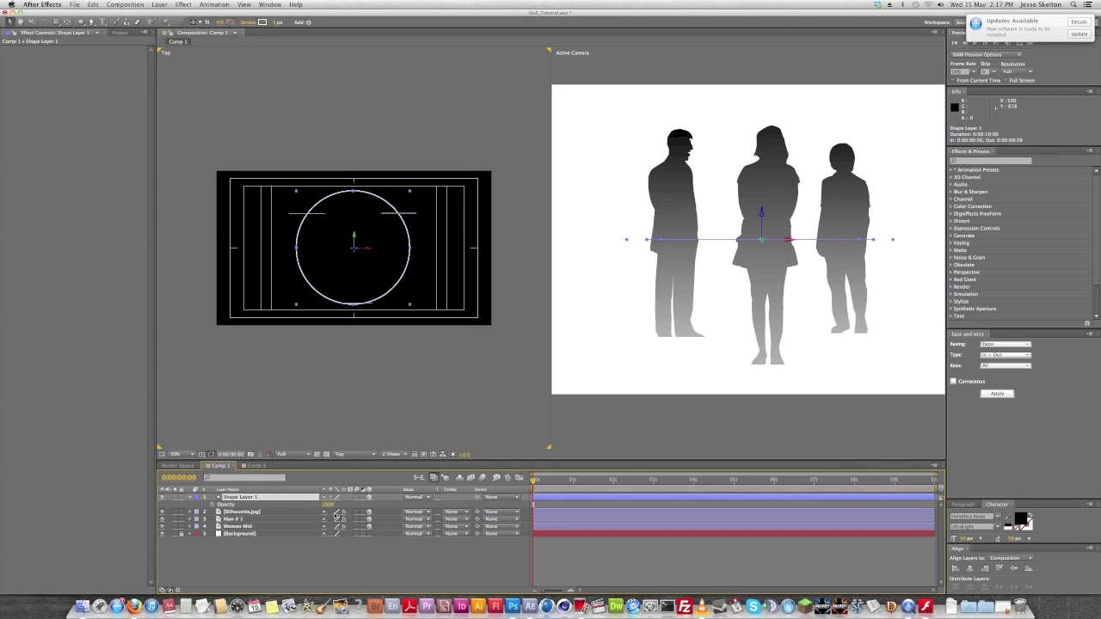
drag(328, 505, 304, 503)
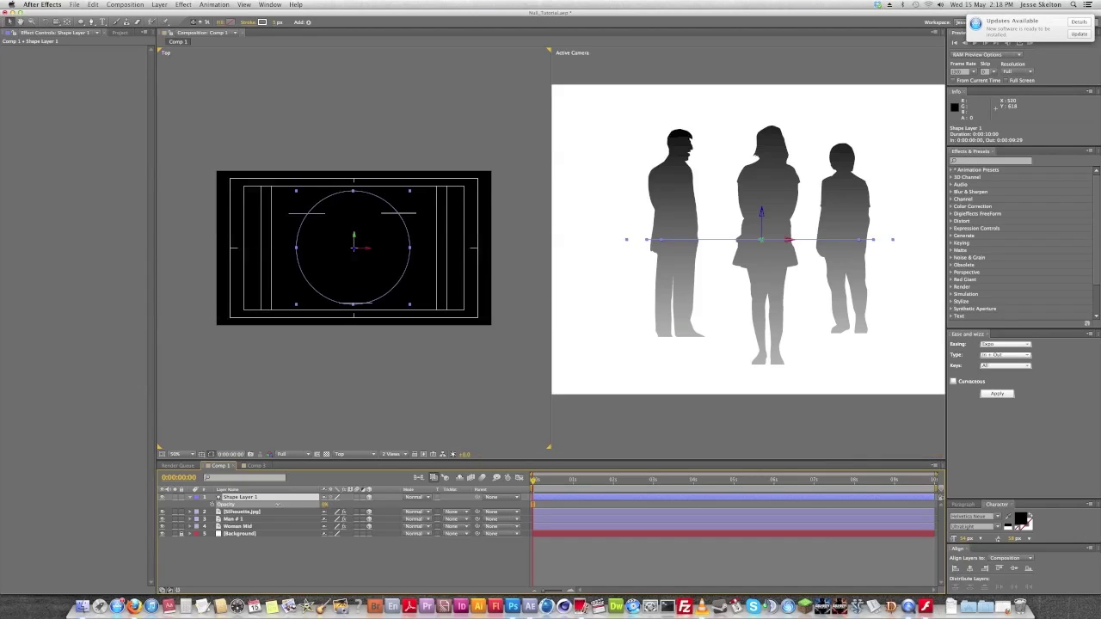
drag(292, 504, 290, 504)
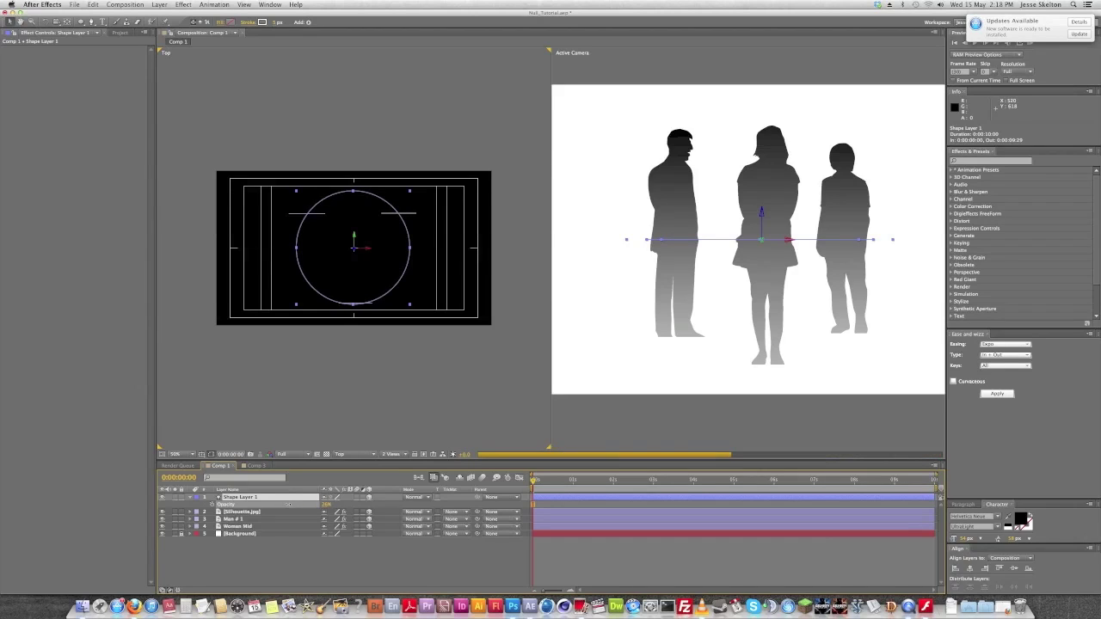
click(328, 505)
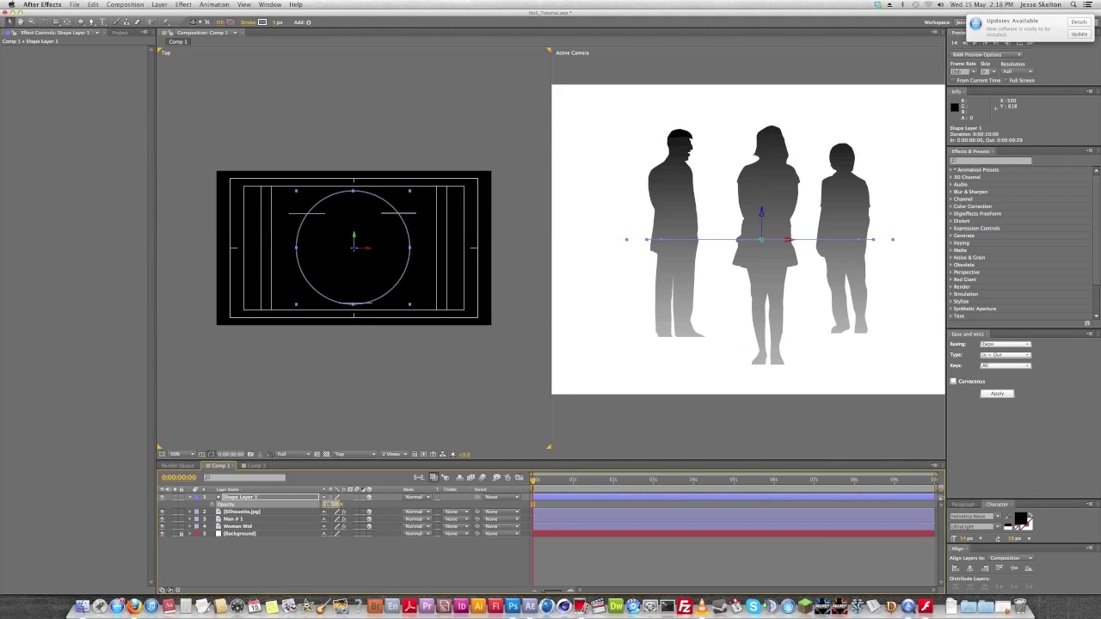
key(Return)
key(super+shift+a)
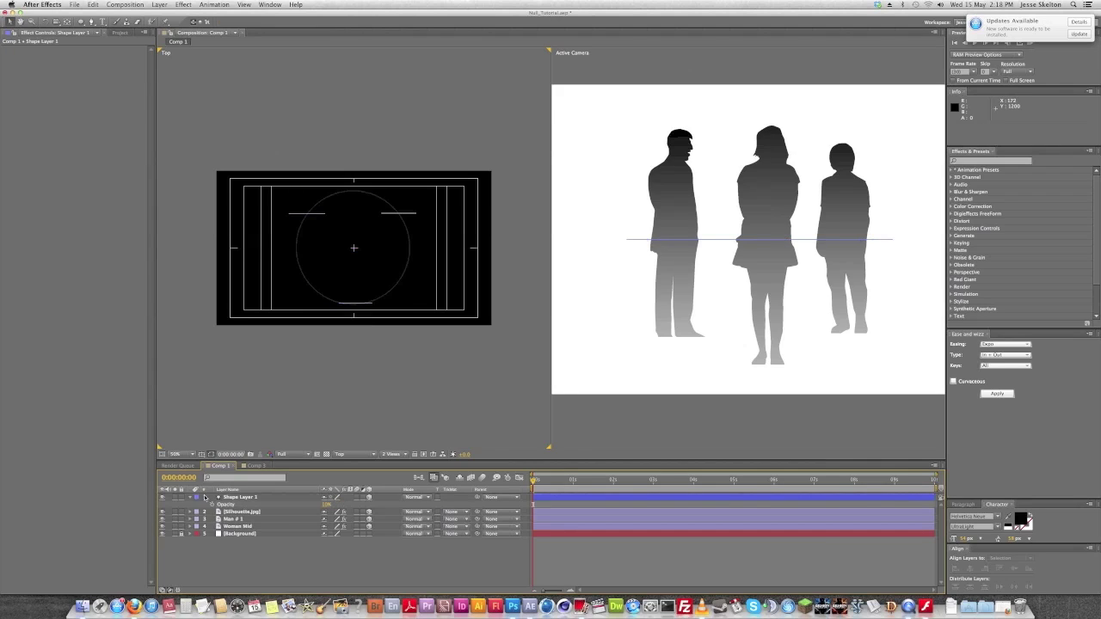
Create a 3D null, Null 10, and parent Silhouette.jpg, Man #1 and Woman Mid to it.
click(161, 6)
mouse_move(172, 16)
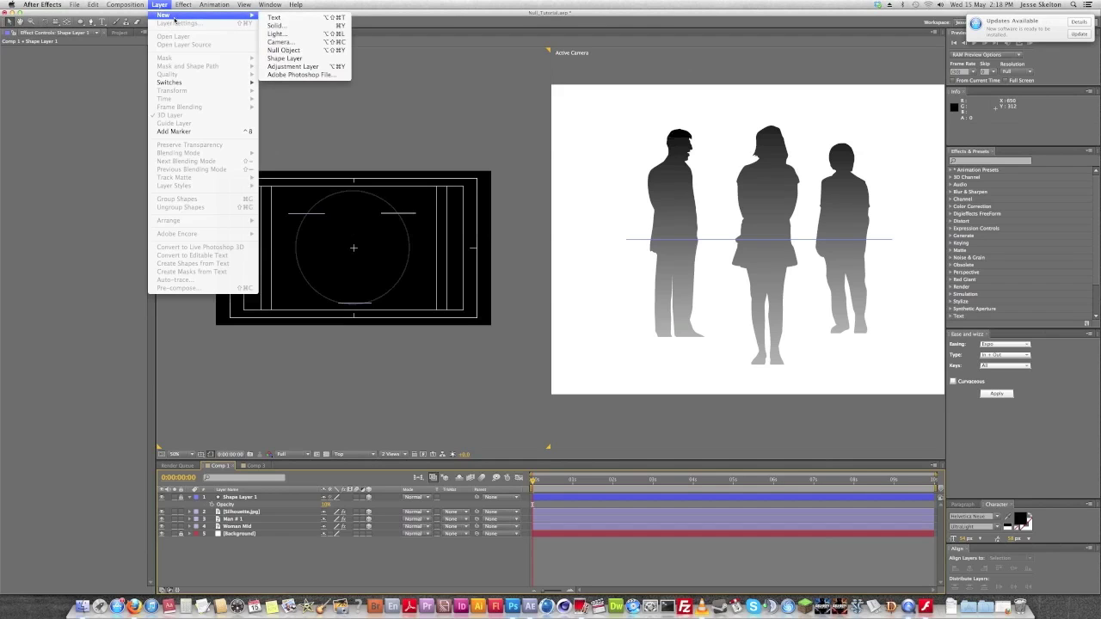
click(286, 54)
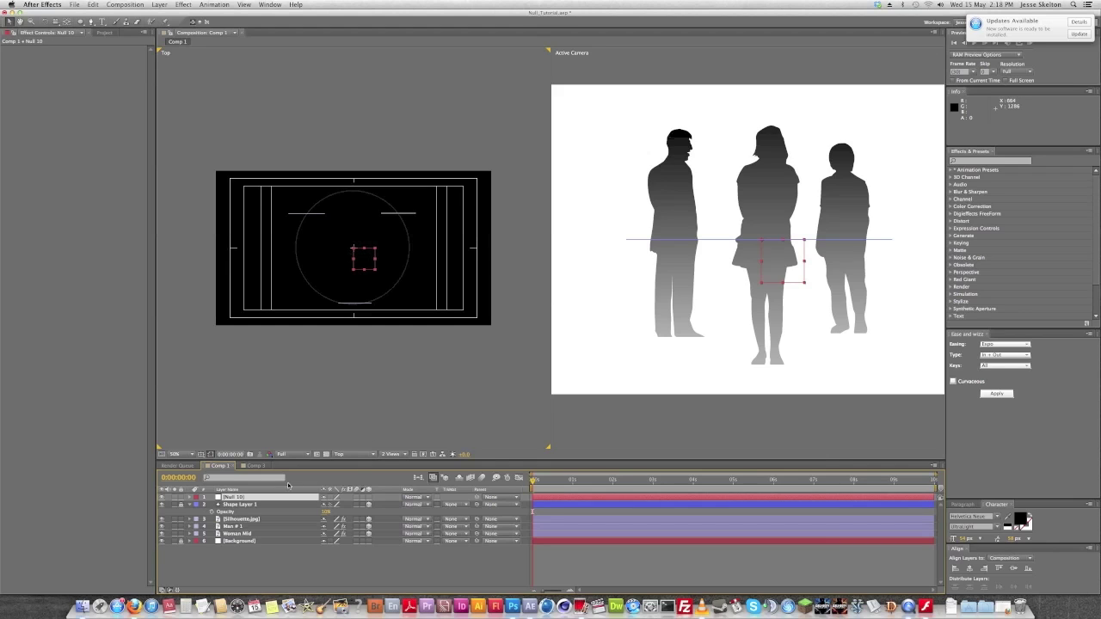
click(369, 497)
click(244, 520)
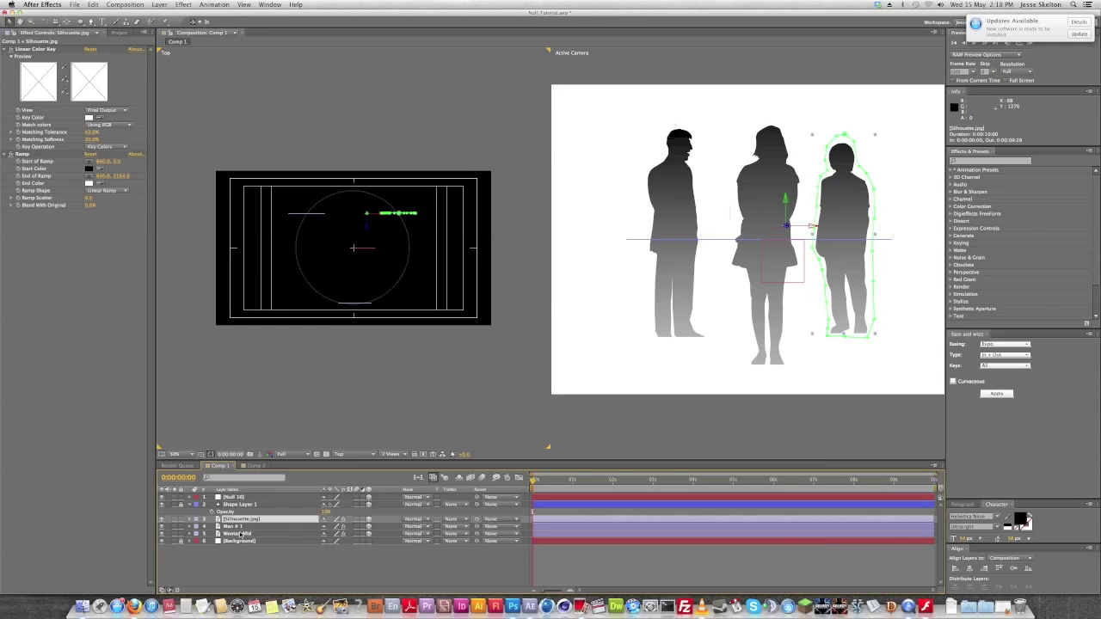
shift+click(242, 534)
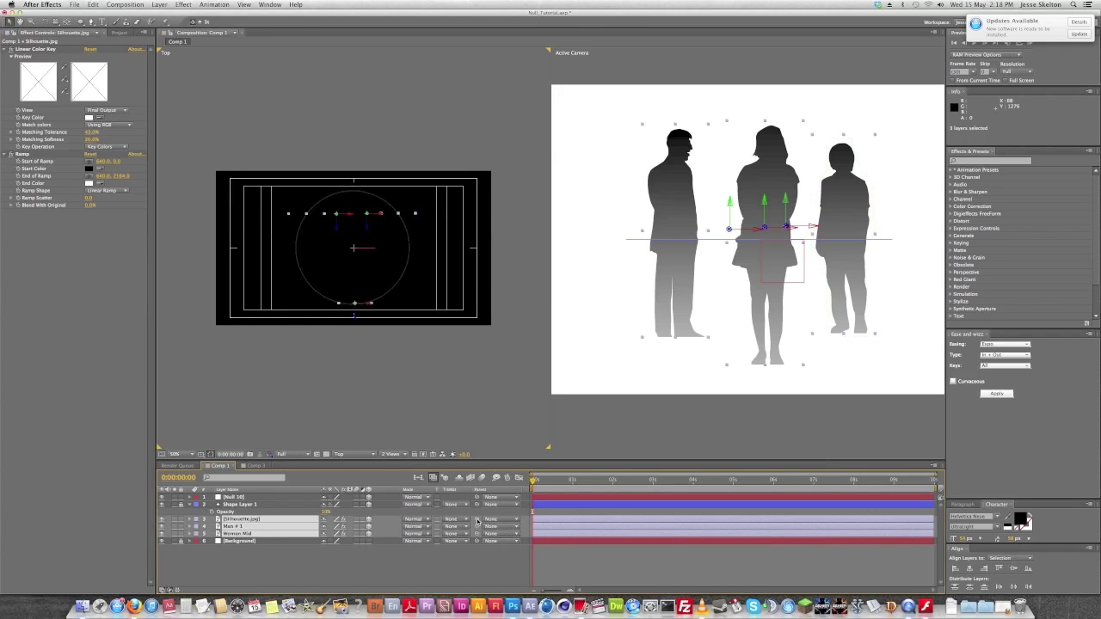
drag(478, 520, 242, 499)
click(240, 498)
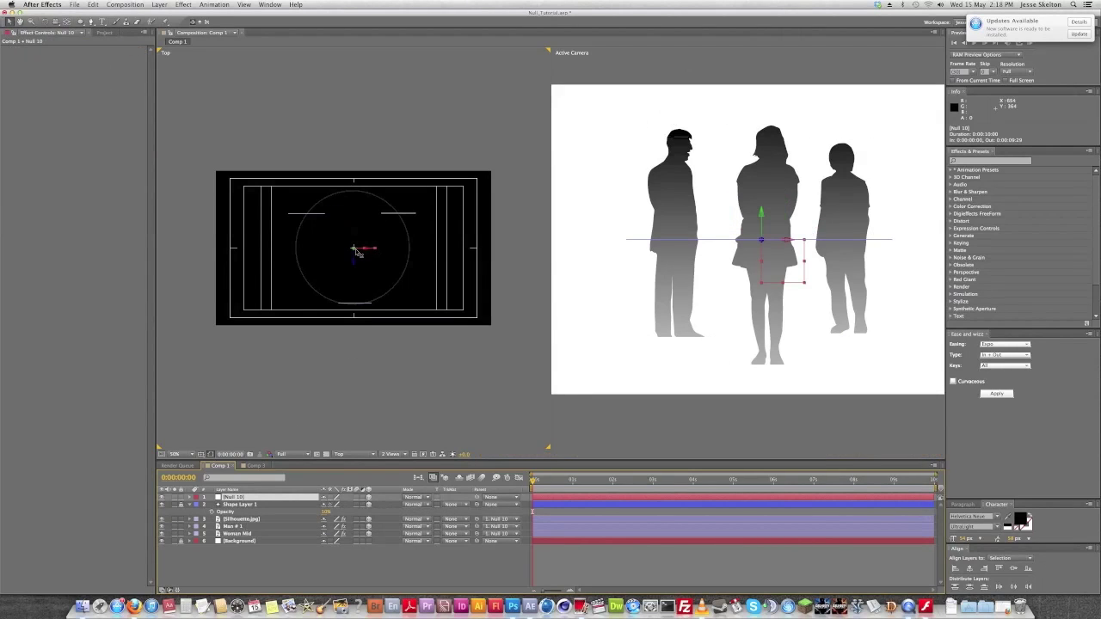
key(w)
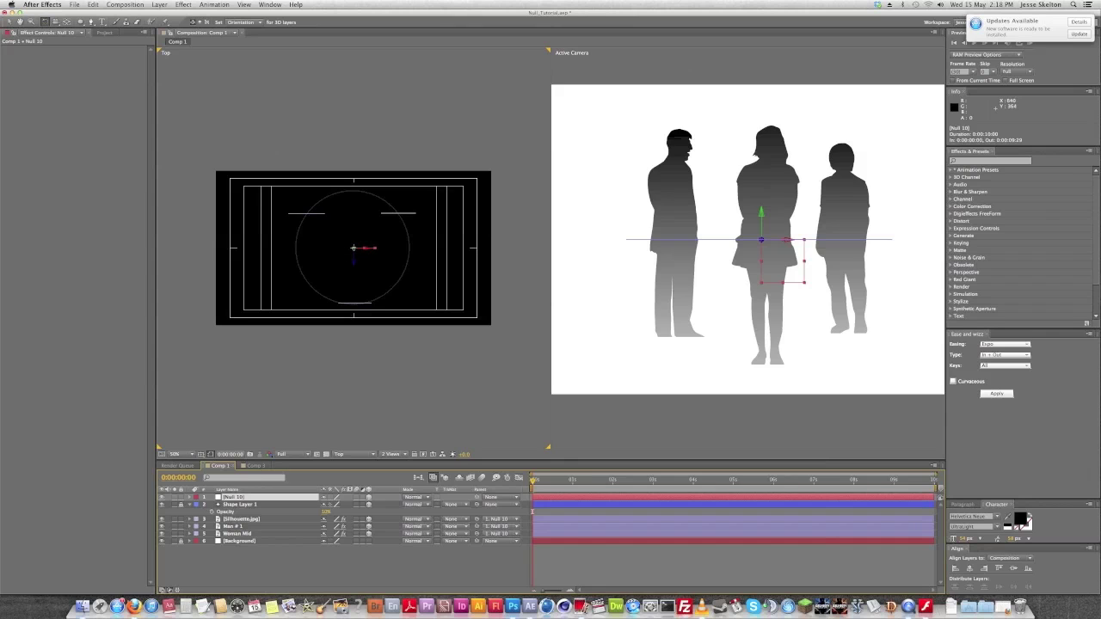
drag(353, 248, 356, 225)
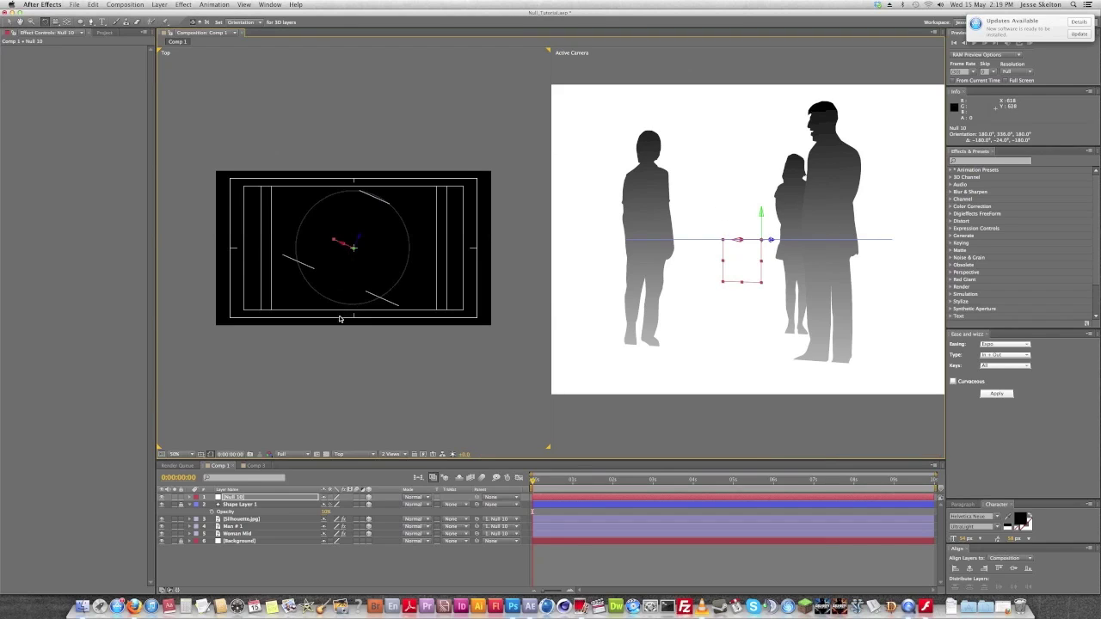
key(super+z)
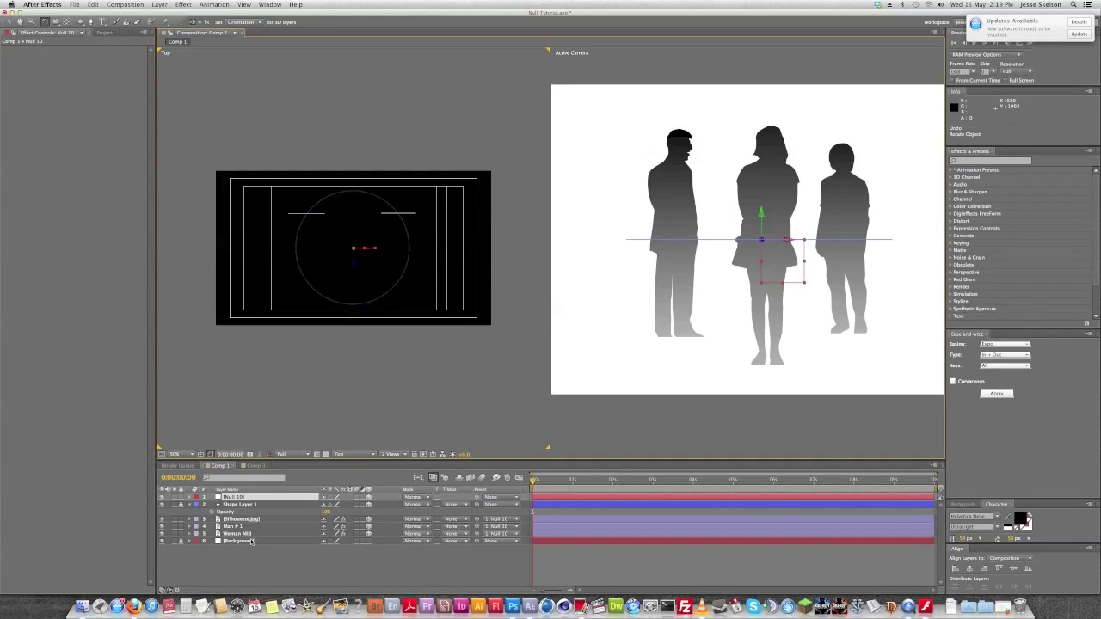
Set the three silhouettes to Orient Towards Camera and rotate Null 10 in Y to about 276°.
click(245, 533)
shift+click(247, 520)
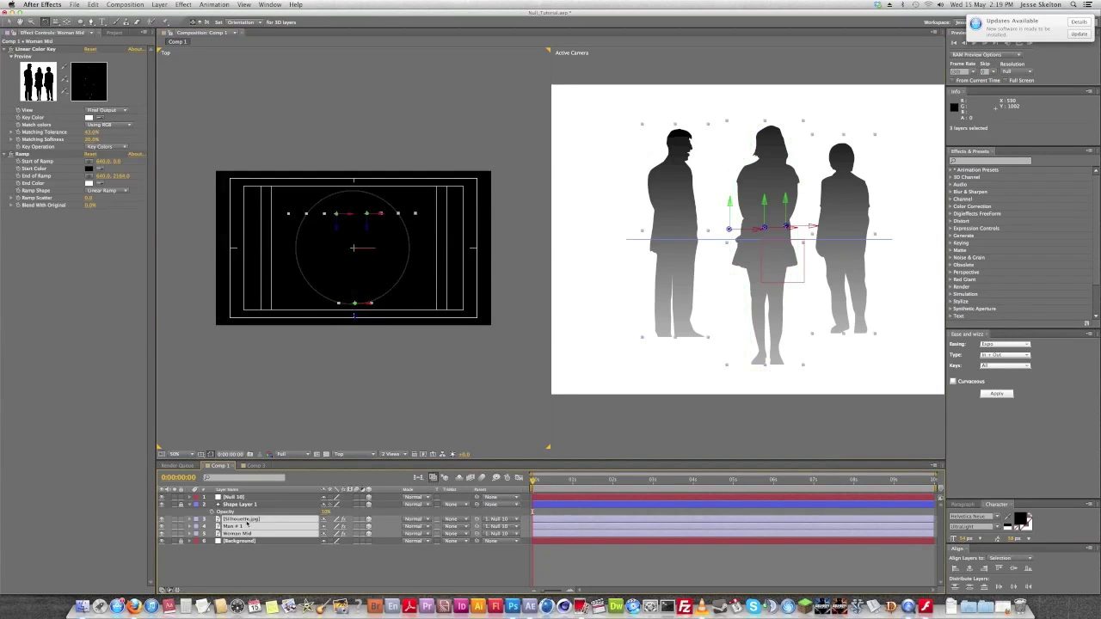
right_click(251, 522)
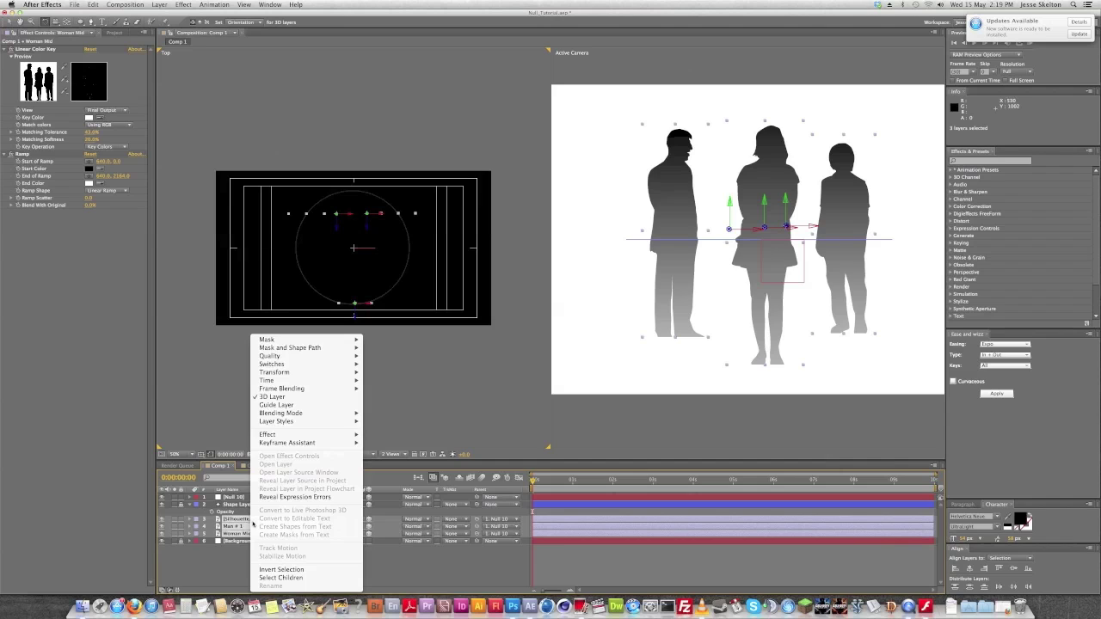
mouse_move(305, 372)
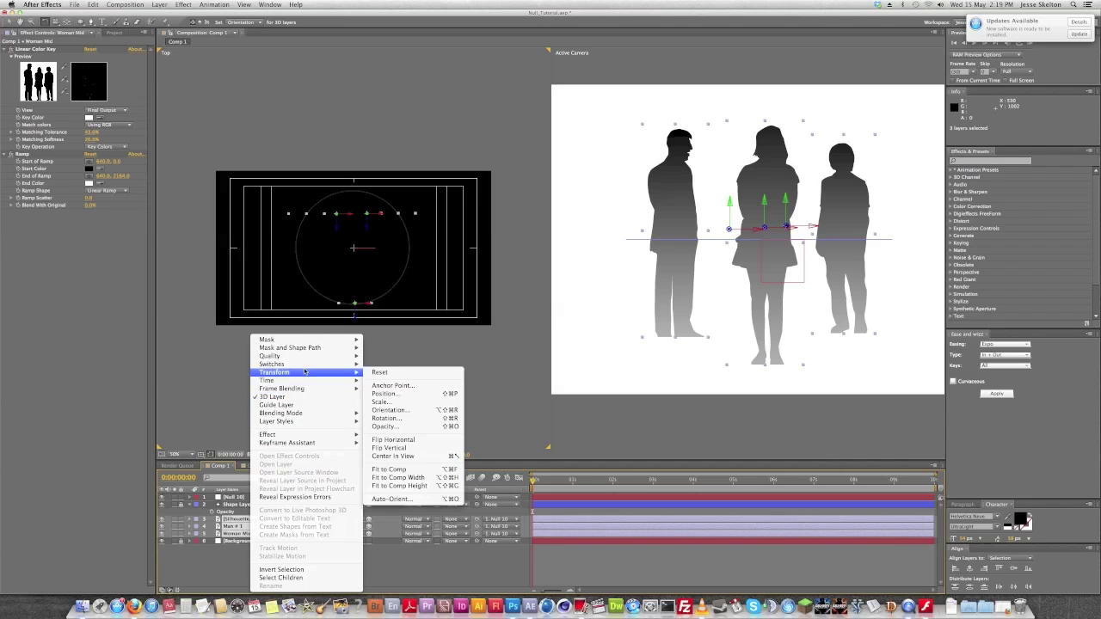
click(392, 498)
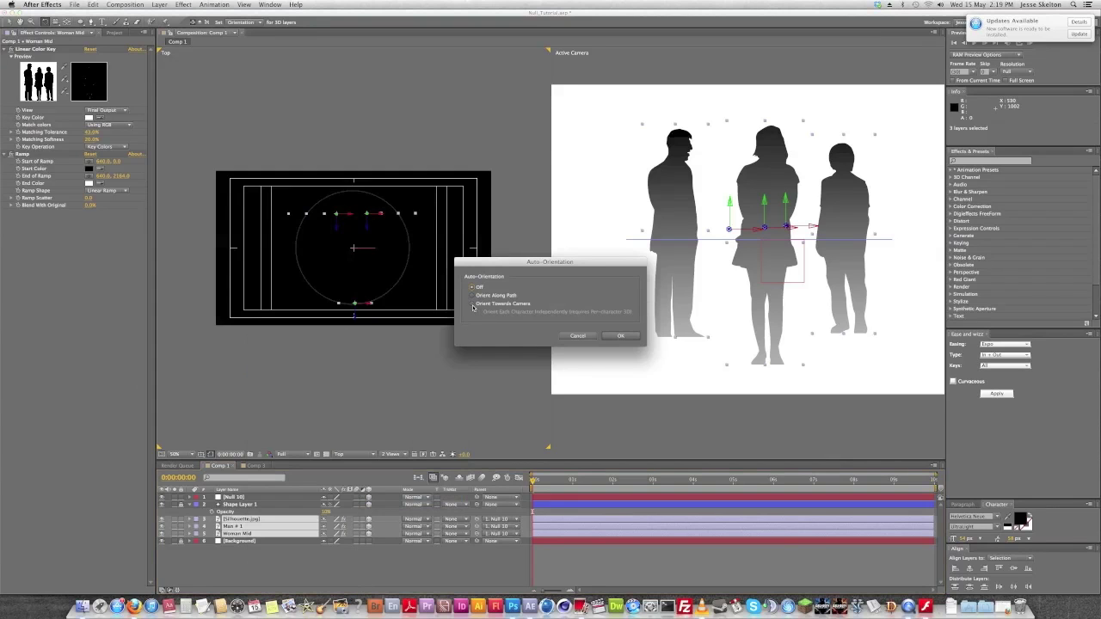
click(473, 306)
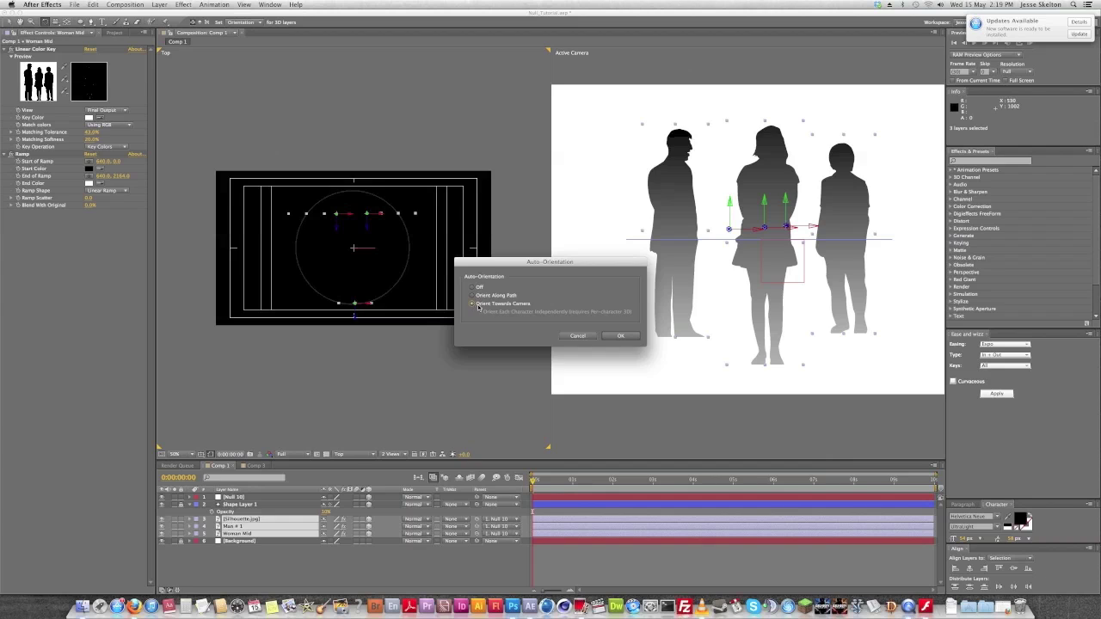
click(620, 336)
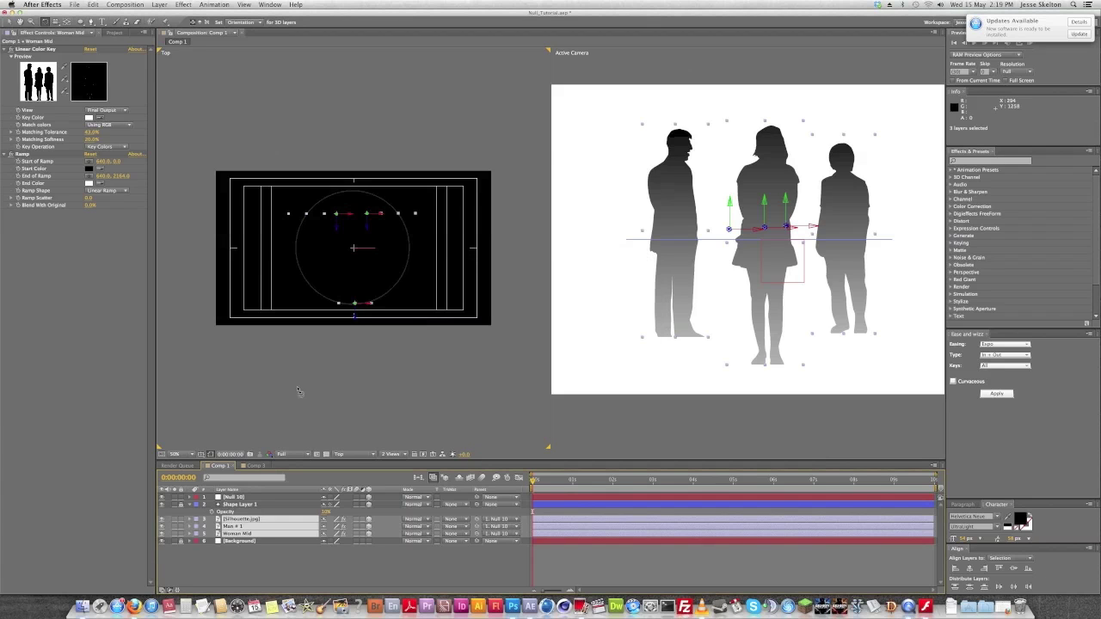
click(237, 498)
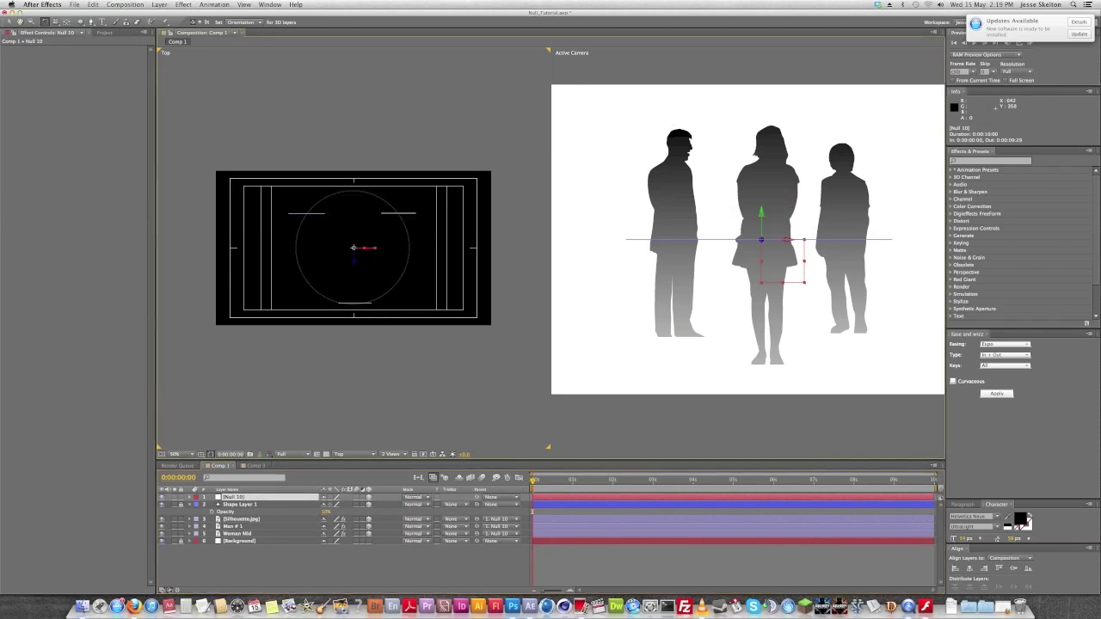
drag(353, 247, 357, 234)
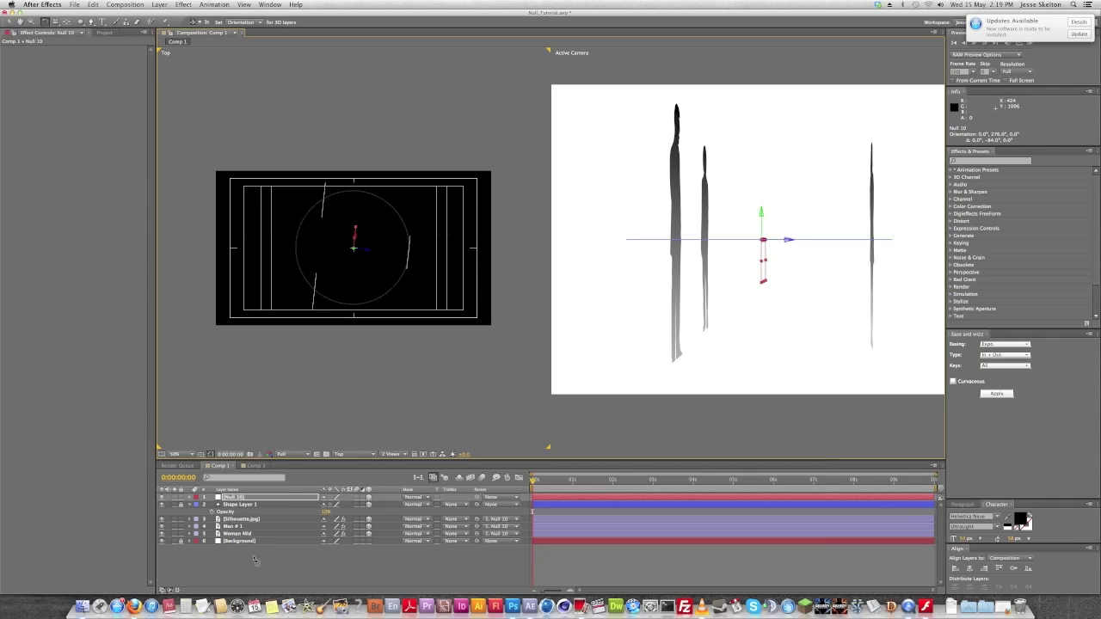
Add a new camera, Camera 1, with Depth of Field enabled.
key(F2)
click(160, 5)
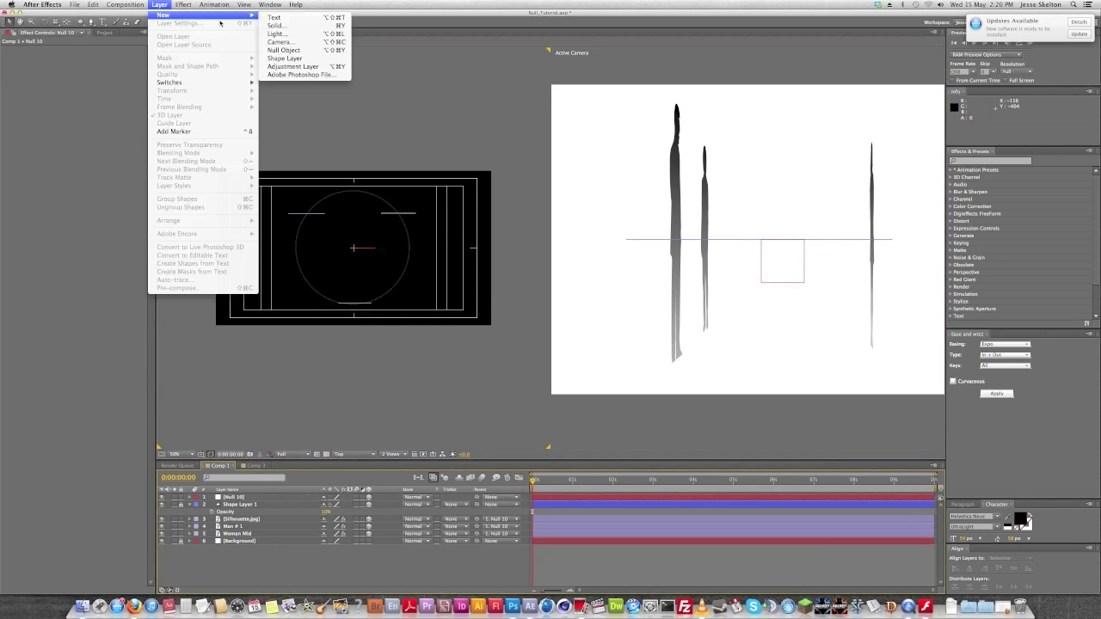
click(291, 48)
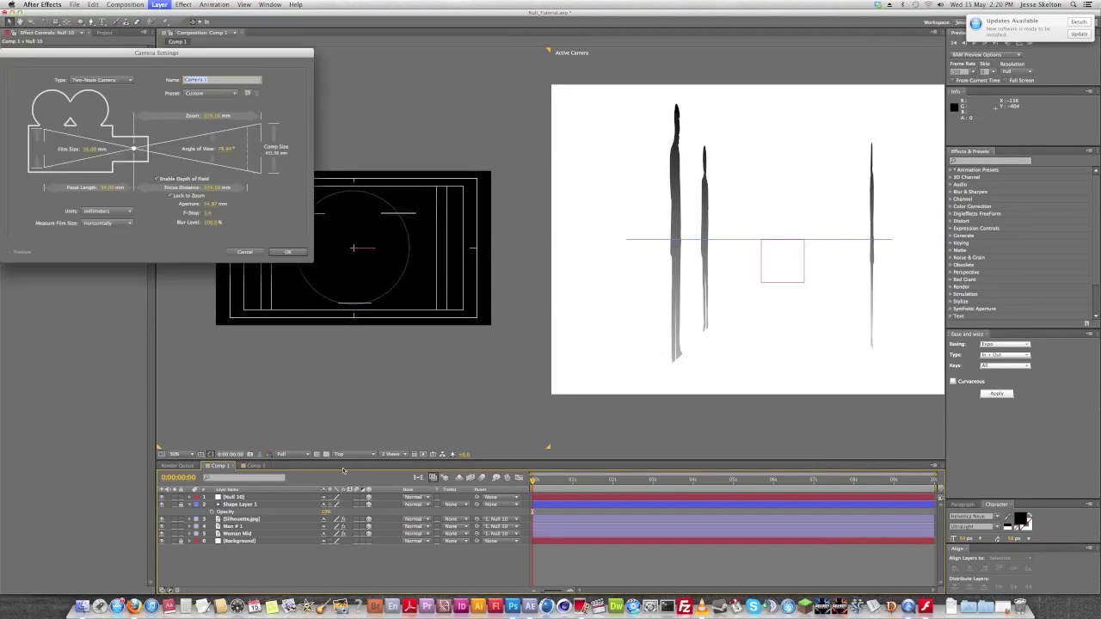
click(284, 256)
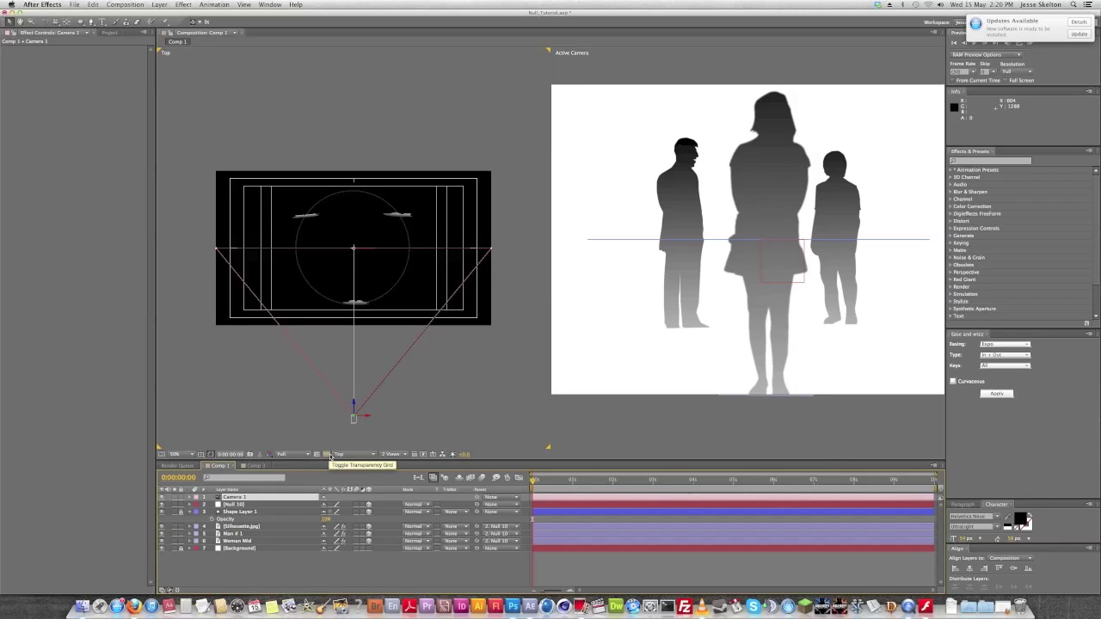
Push Null 10 back along Z in the Top view so the silhouettes appear smaller.
click(245, 504)
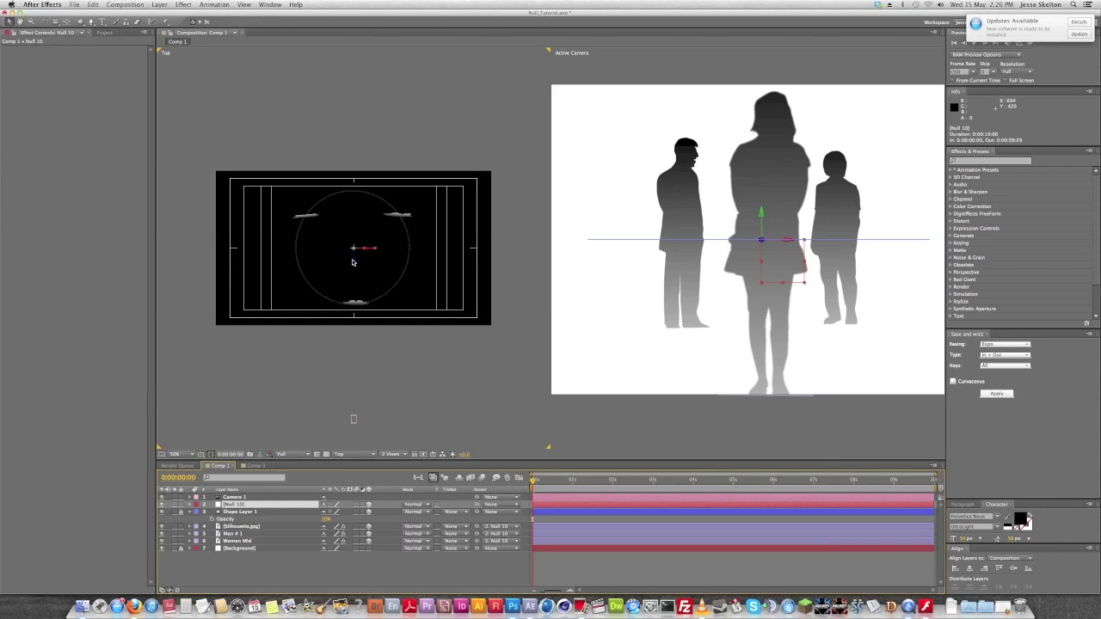
click(352, 263)
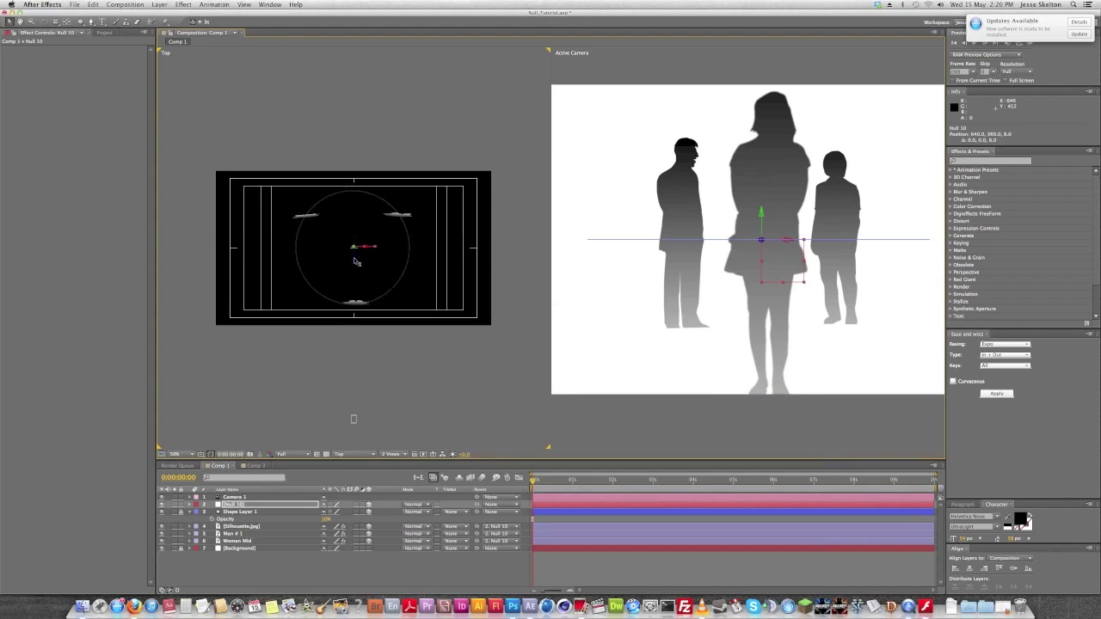
drag(356, 259, 358, 243)
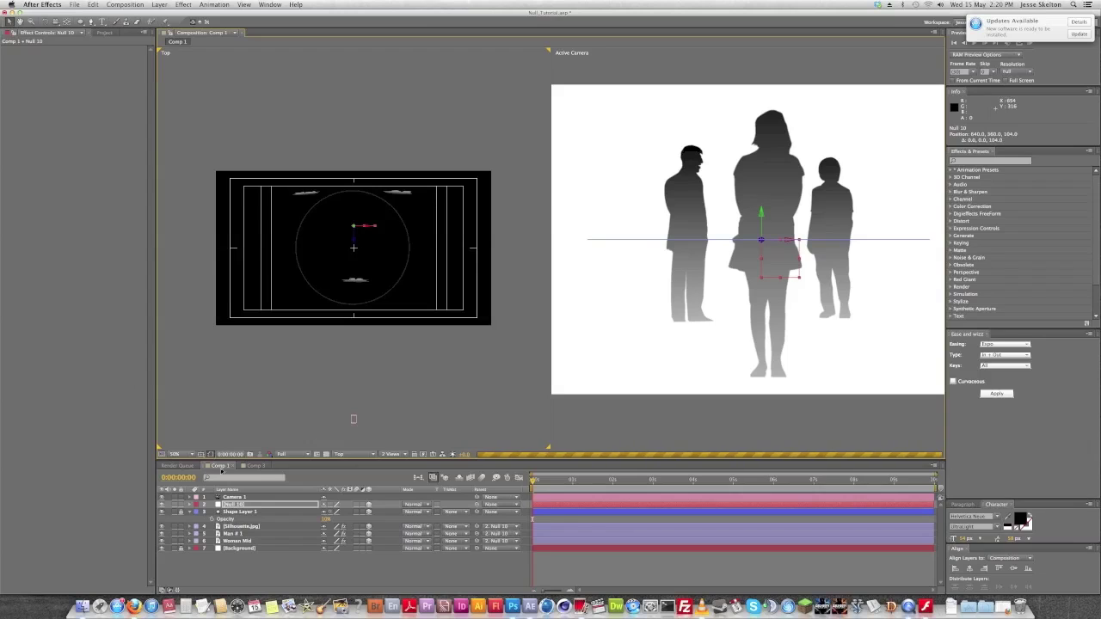
Delete Shape Layer 1 and reveal Null 10's rotation properties.
click(226, 513)
key(Delete)
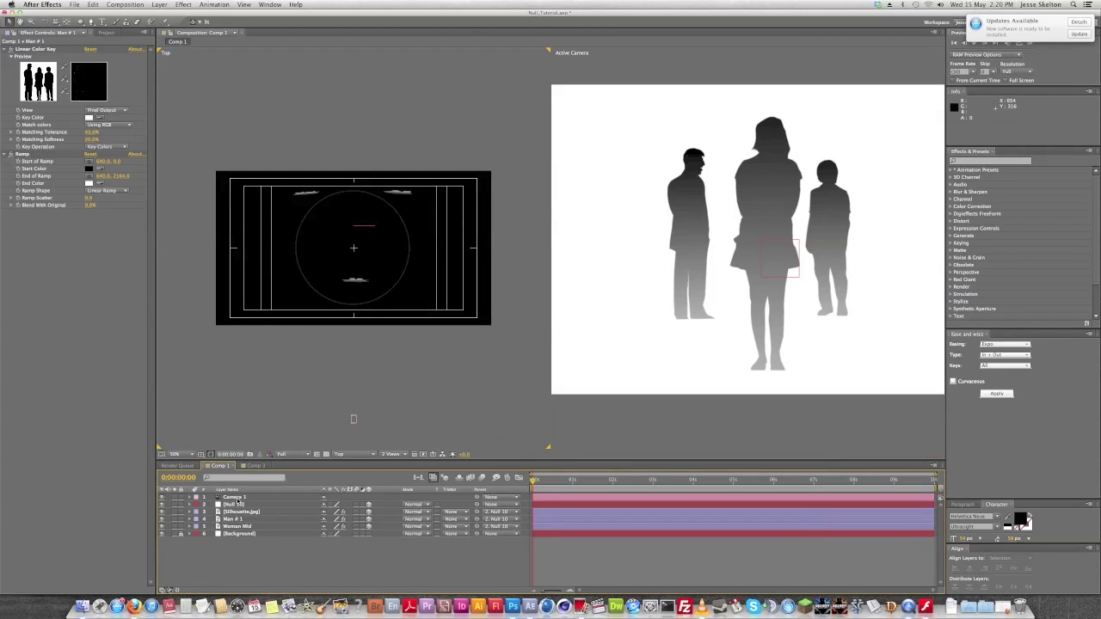
click(233, 505)
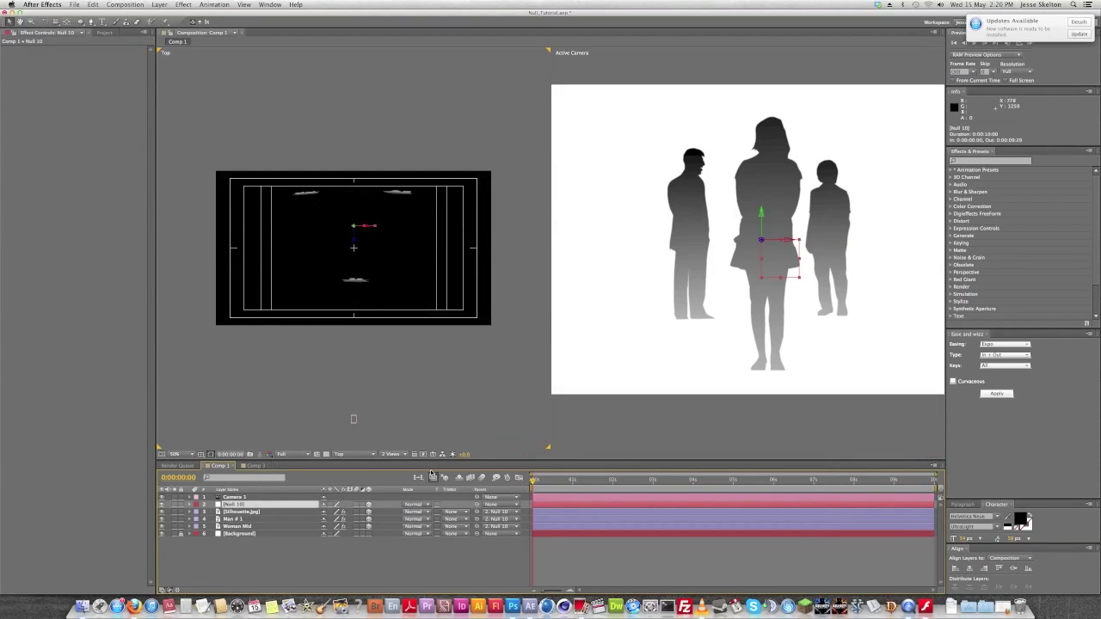
key(r)
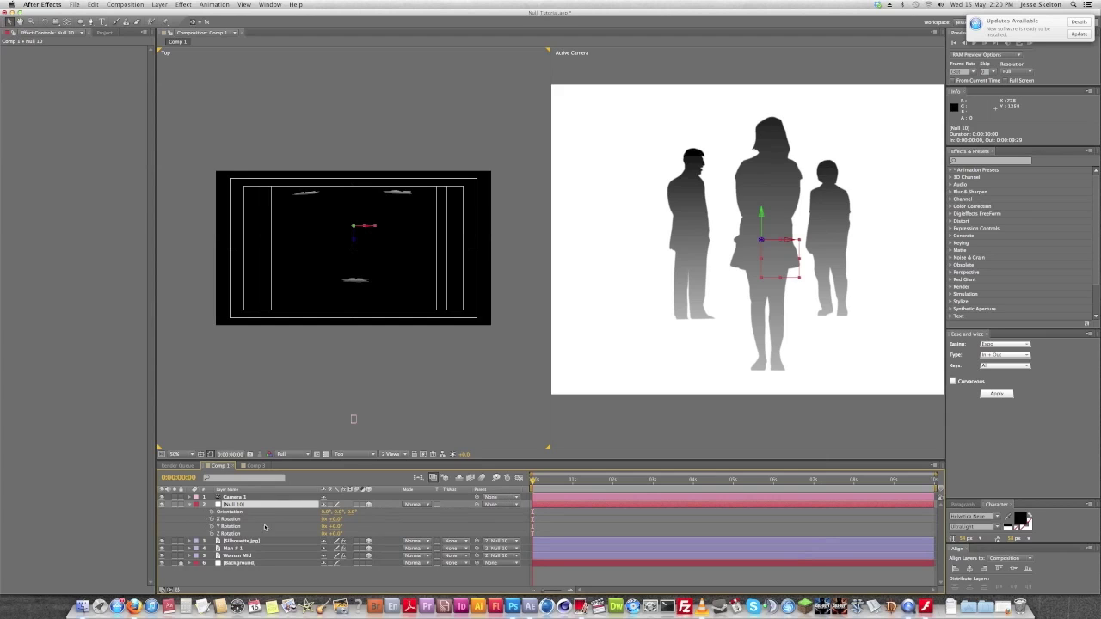
Drive Null 10's Y Rotation with a 'time' expression instead of a keyframe.
drag(327, 528, 356, 528)
key(super+z)
alt+click(211, 527)
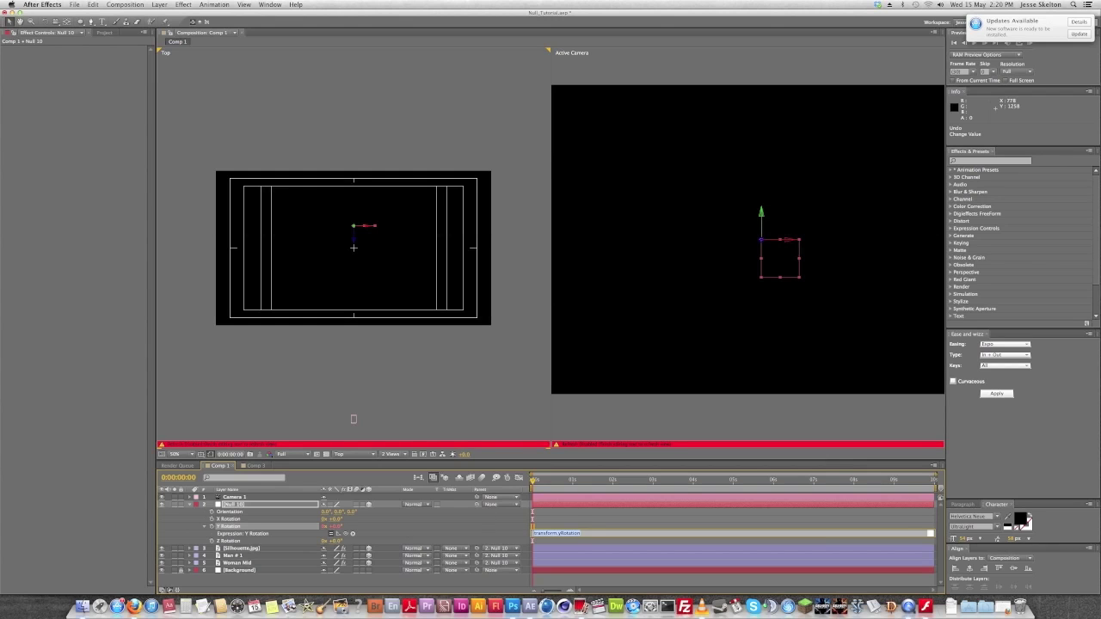
text(time*25)
key(KP_Enter)
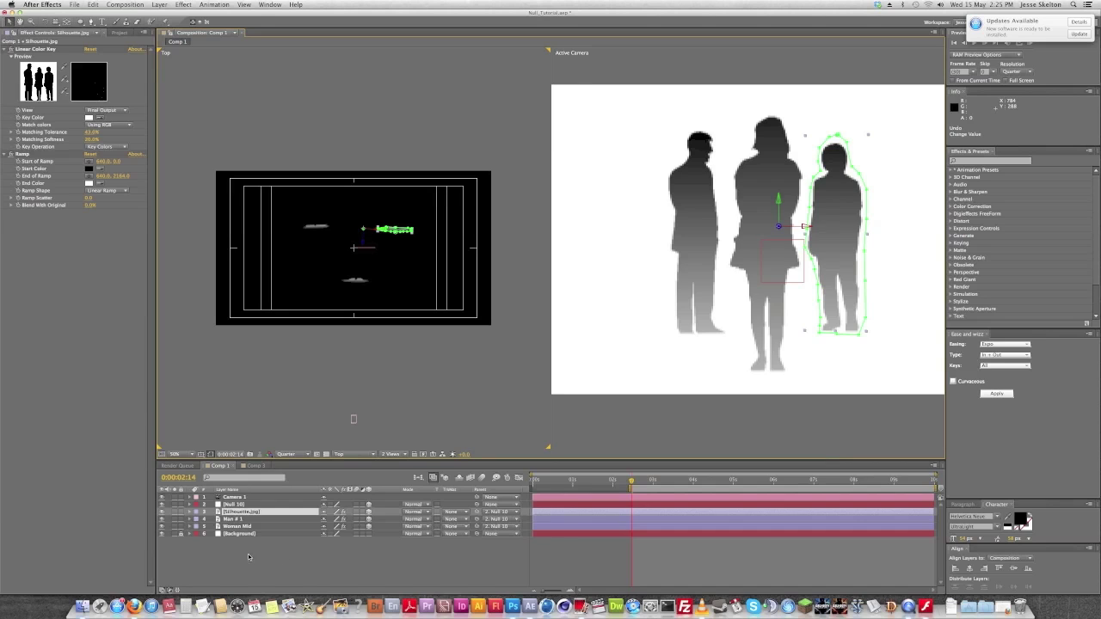
Nudge Silhouette.jpg, Man # 1 and Woman Mid slightly in the Top view, then zoom it to 100%.
click(248, 556)
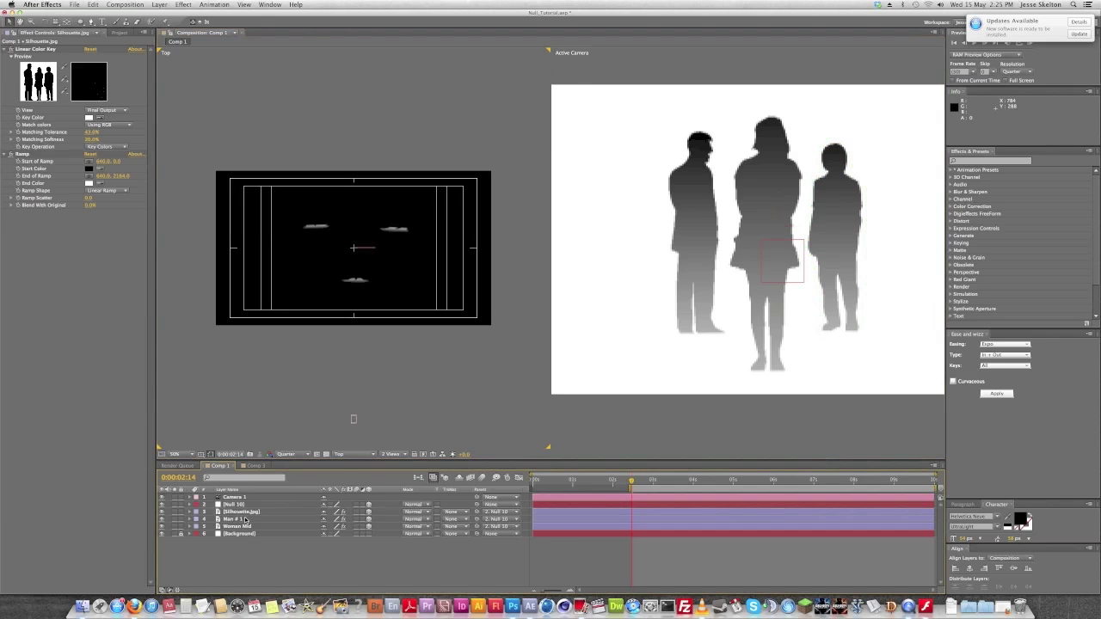
click(230, 519)
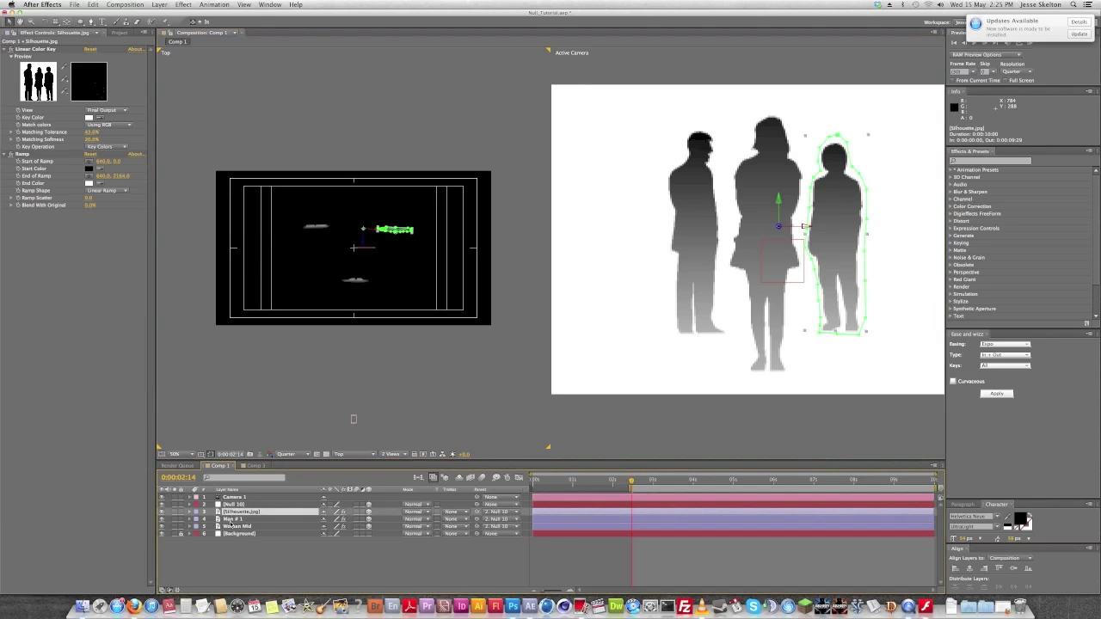
click(234, 527)
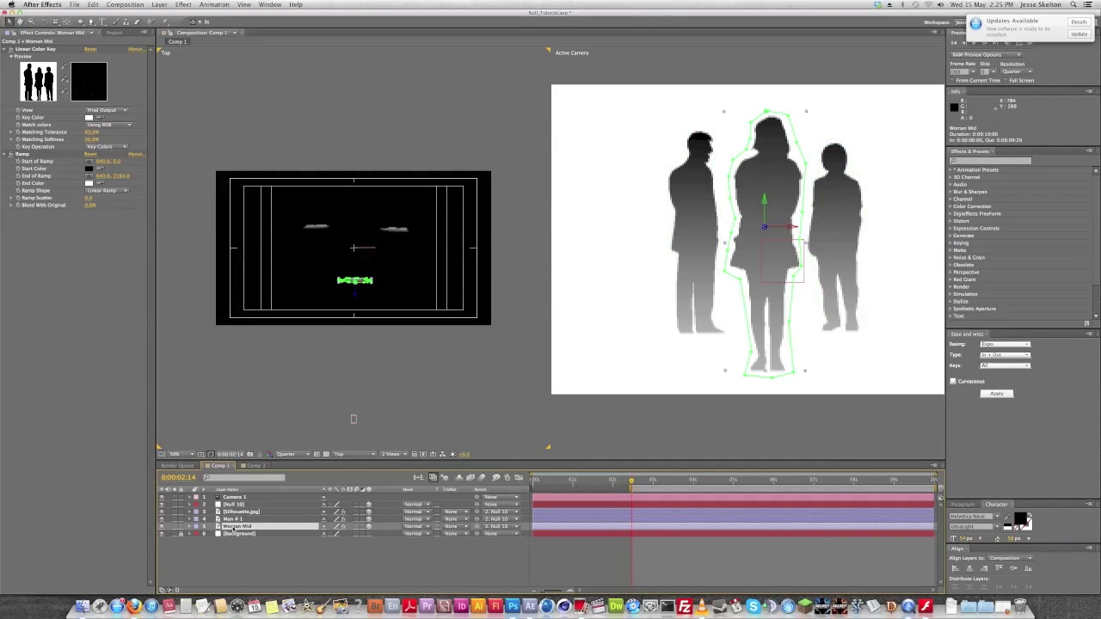
click(240, 511)
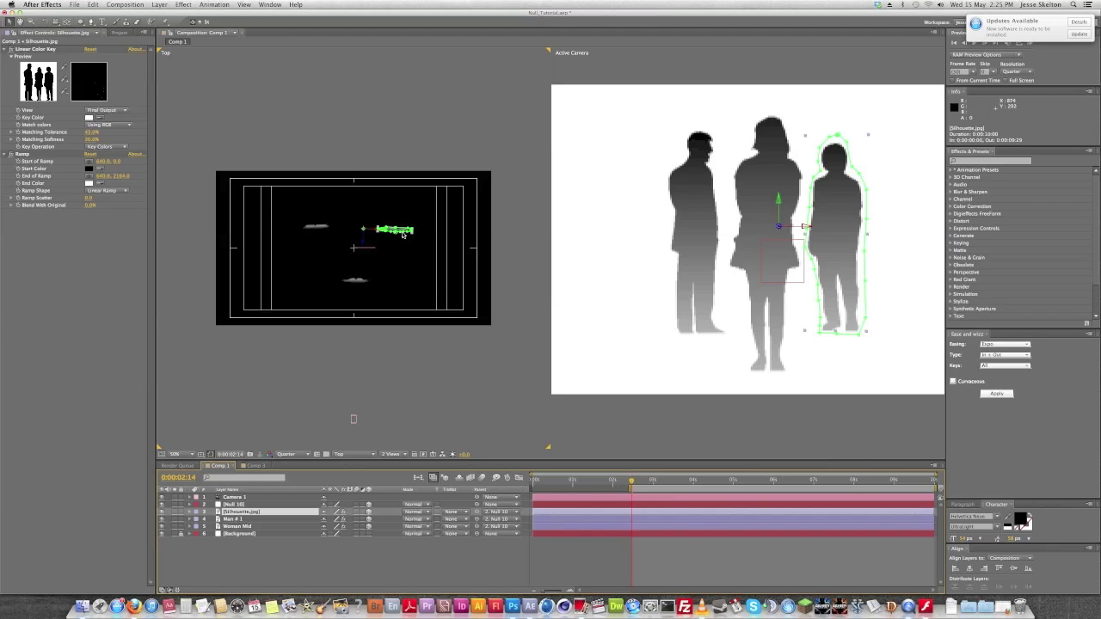
drag(400, 233, 396, 229)
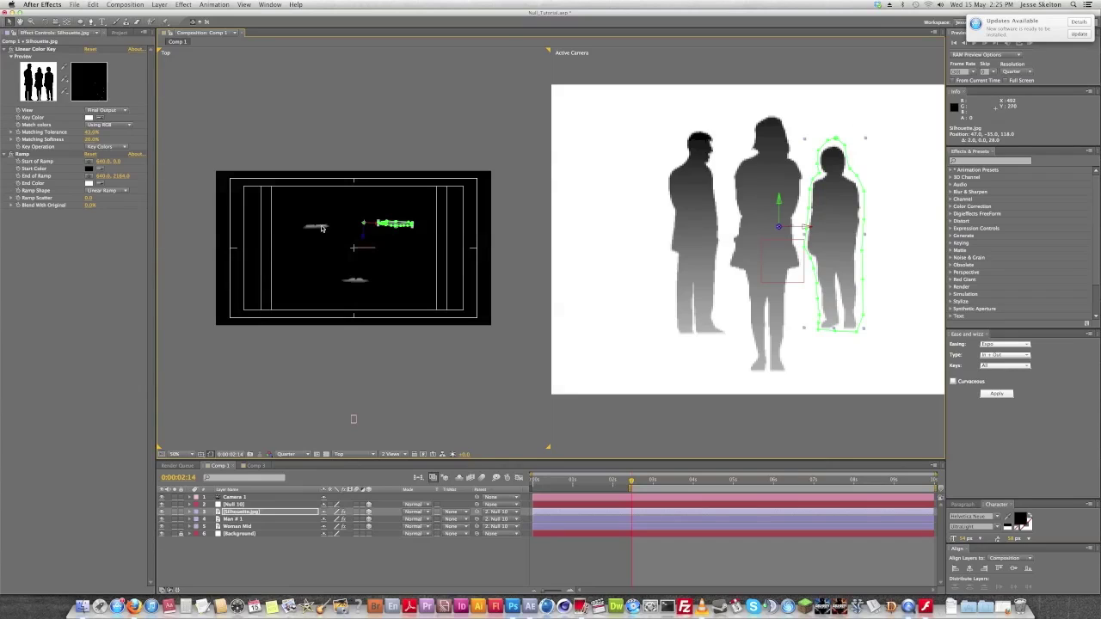
click(321, 229)
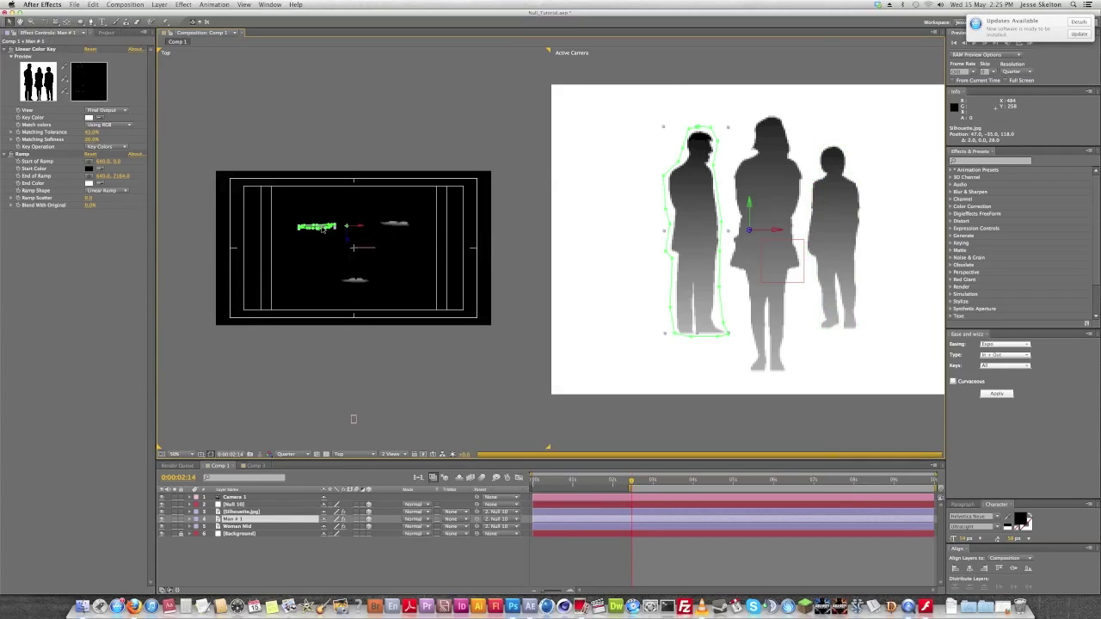
drag(323, 229, 323, 224)
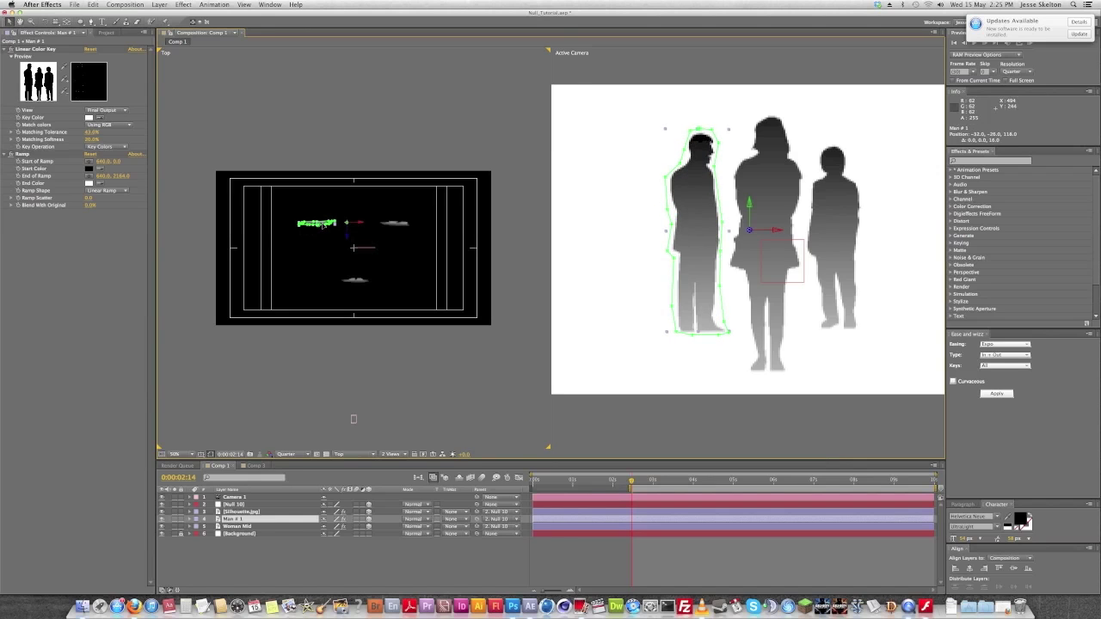
click(360, 282)
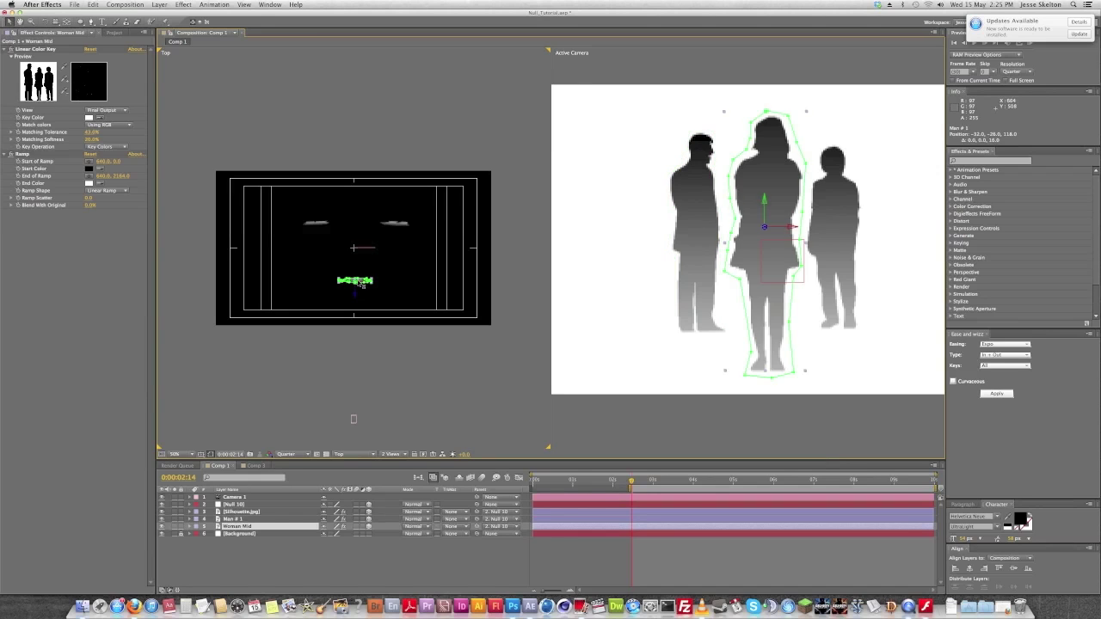
drag(359, 282, 357, 282)
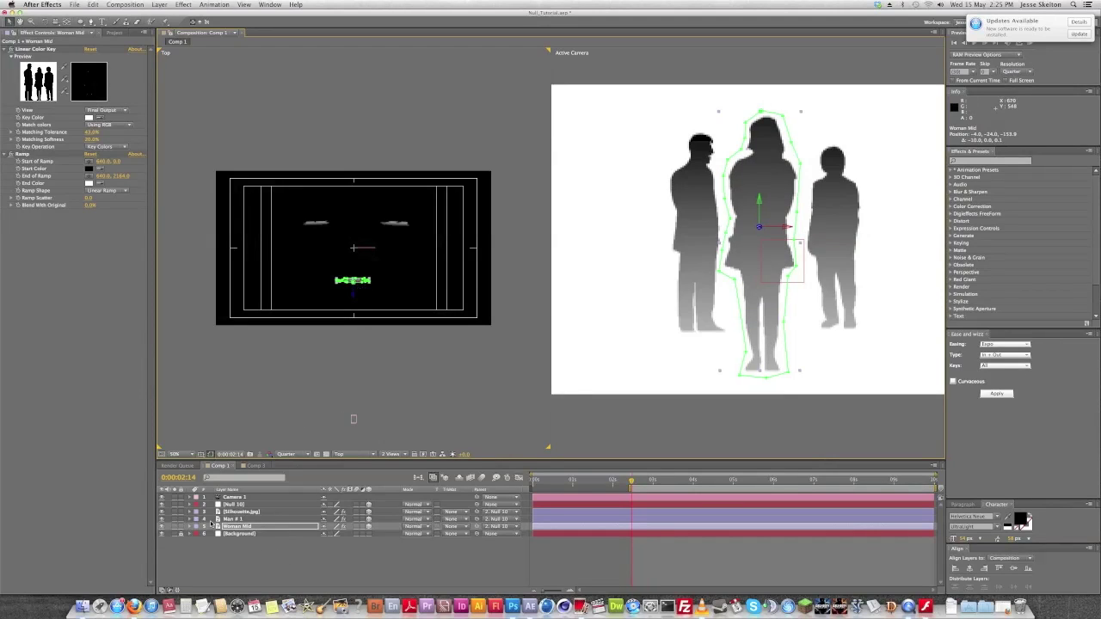
click(215, 550)
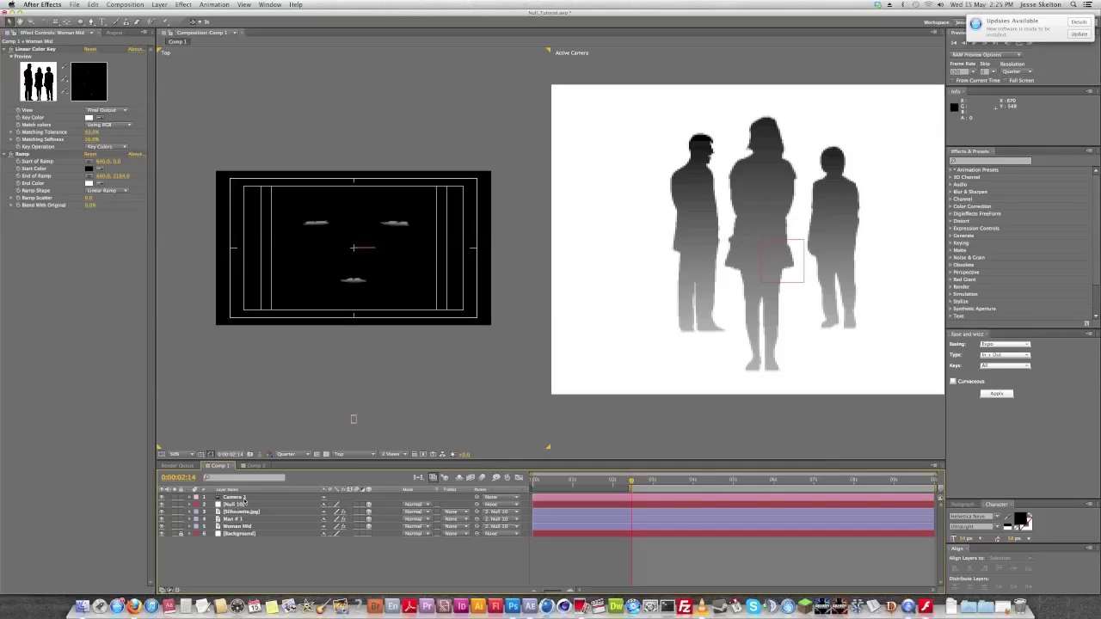
key(period)
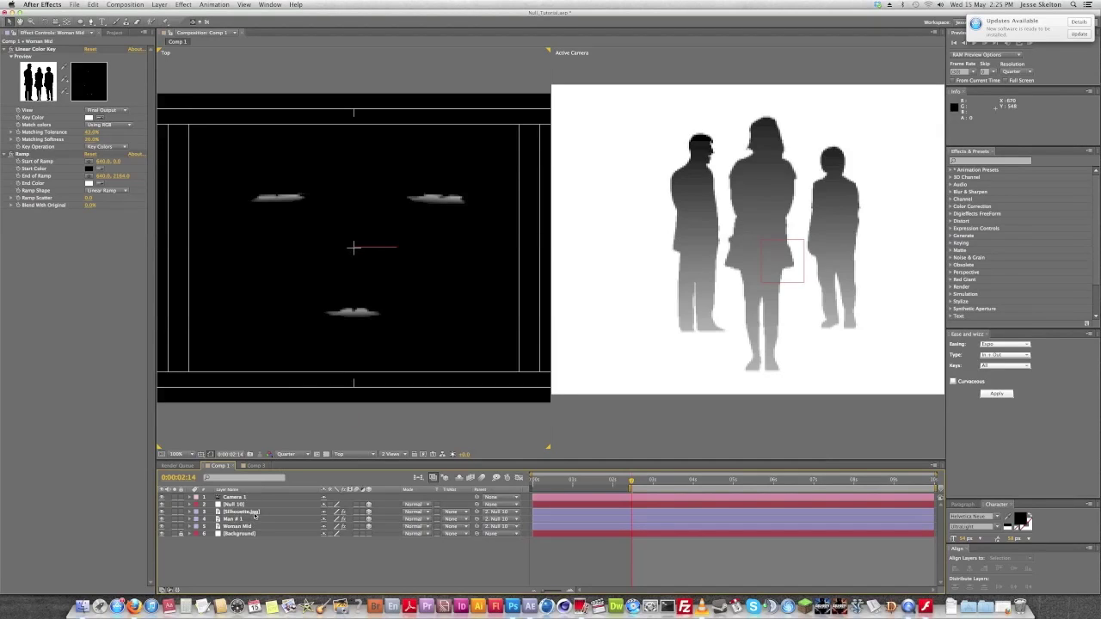
Set the Parent of Silhouette.jpg, Man # 1 and Woman Mid to None.
click(255, 515)
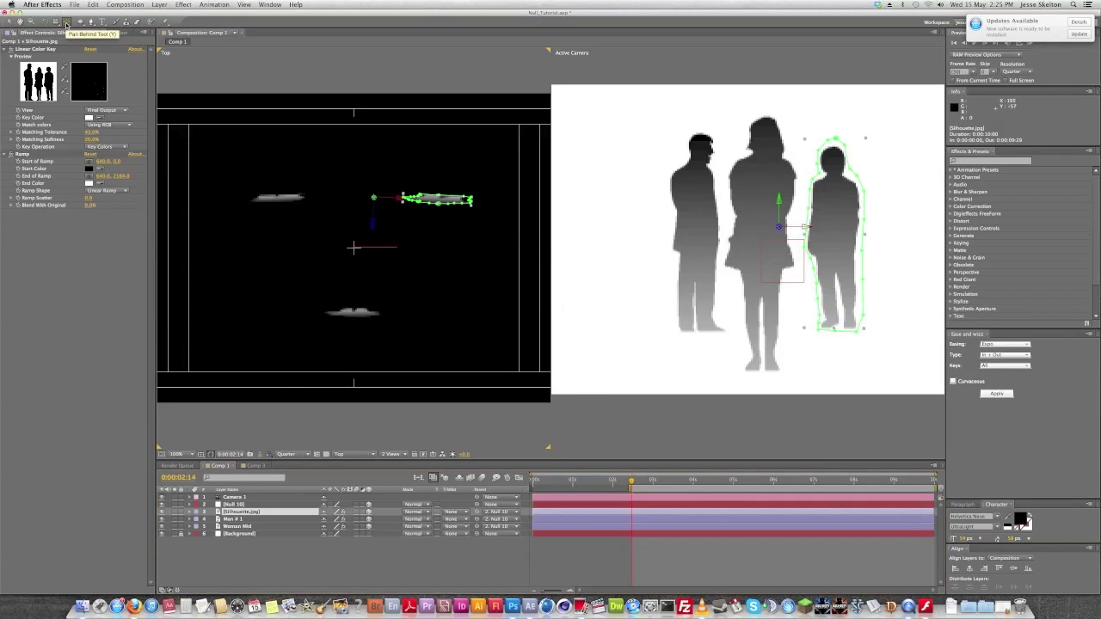
drag(375, 199, 378, 200)
key(super+z)
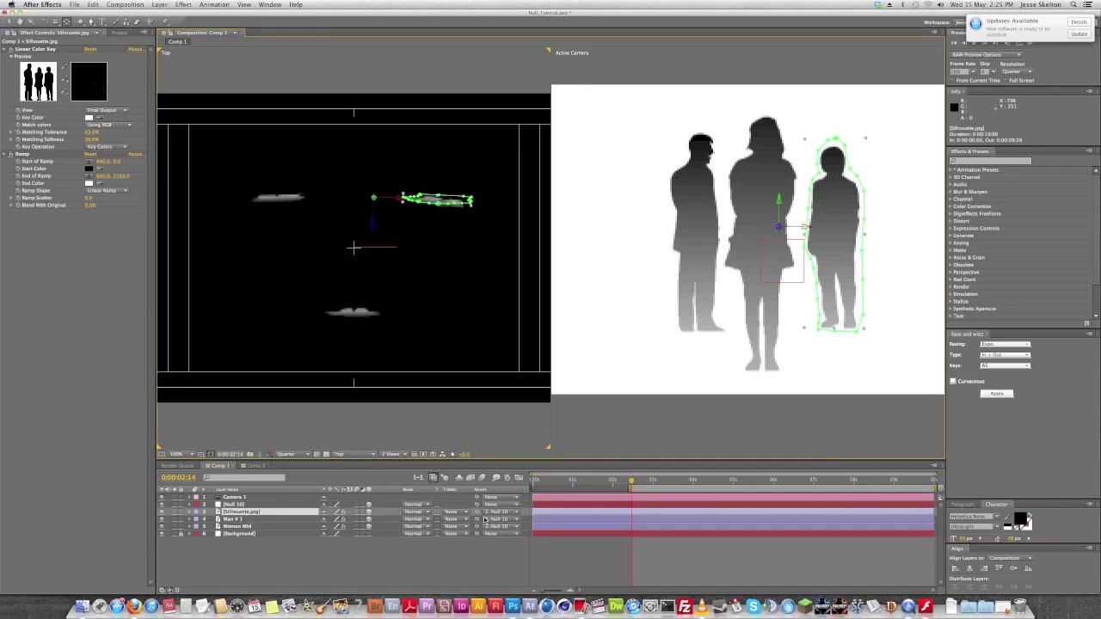
shift+click(411, 525)
click(491, 514)
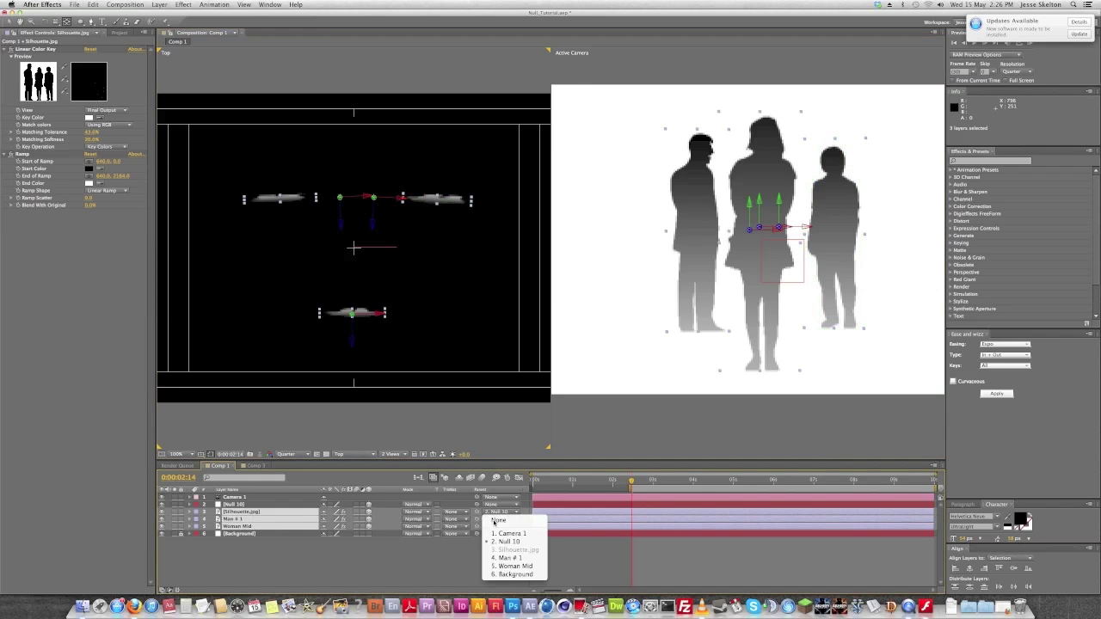
click(486, 522)
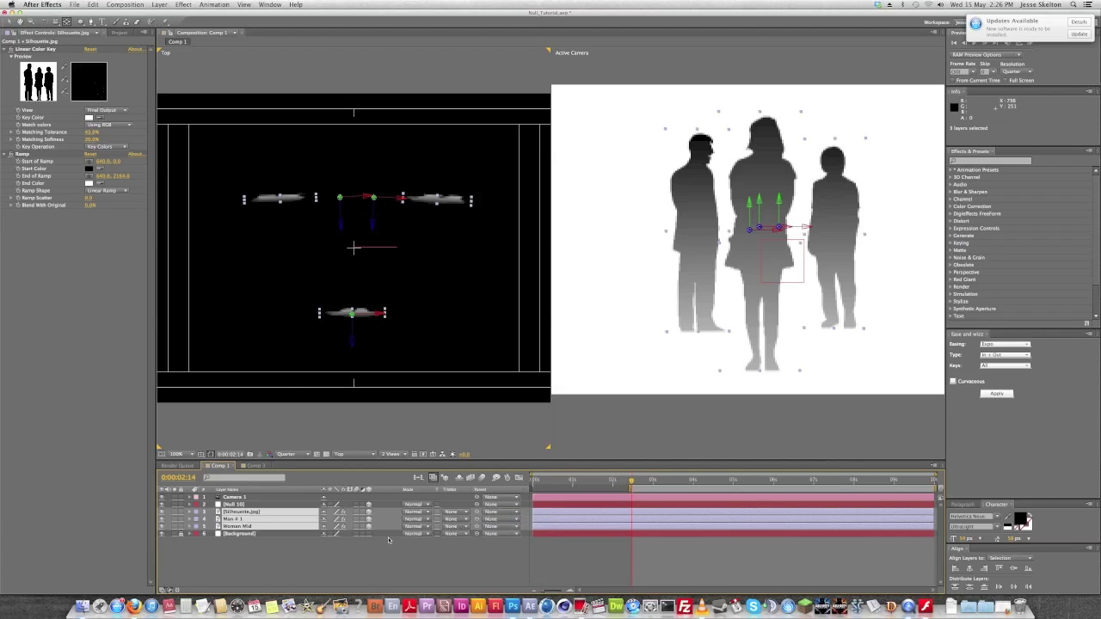
Angle Silhouette.jpg and Man # 1 inward toward the centre in the Top view.
click(243, 557)
click(238, 512)
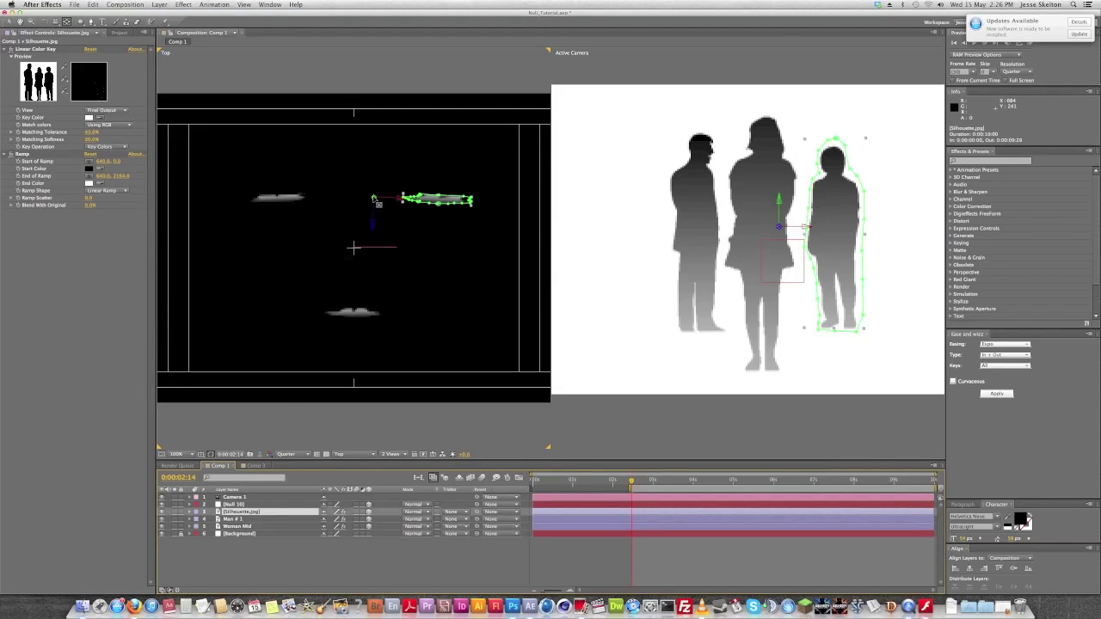
drag(421, 206, 438, 203)
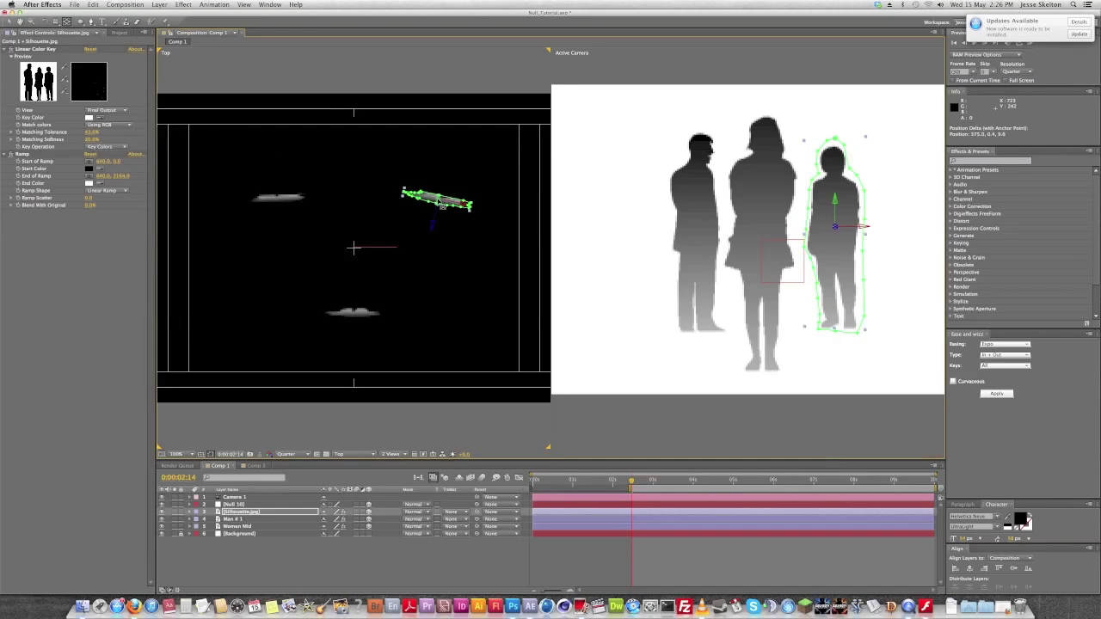
click(239, 519)
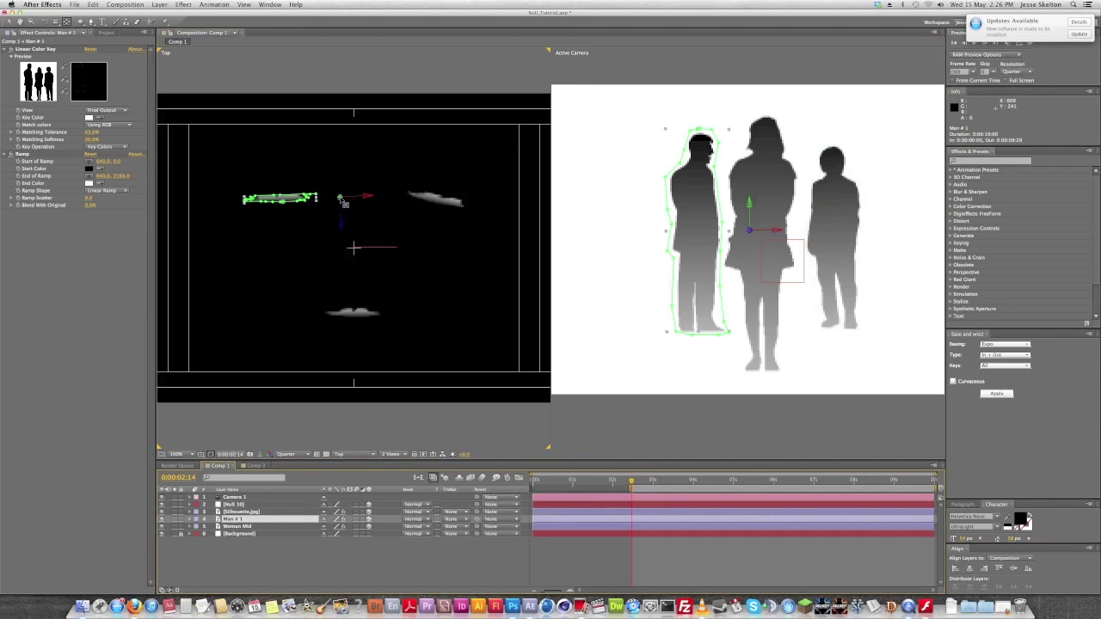
mouse_move(293, 198)
mouse_down()
mouse_move(267, 202)
mouse_move(285, 206)
mouse_up()
click(352, 317)
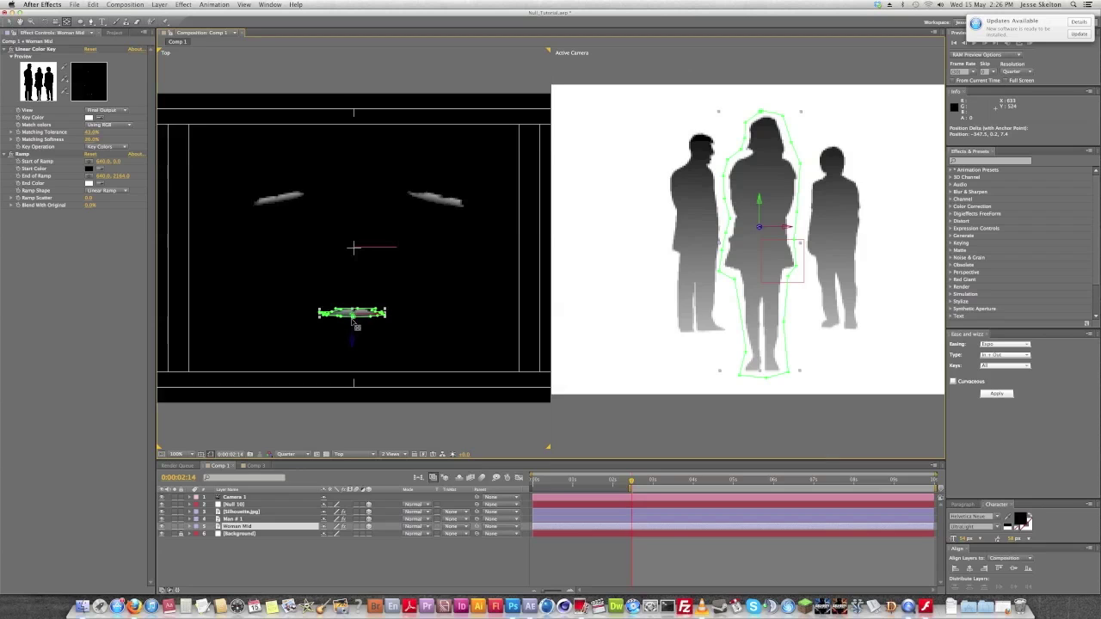
Nudge Woman Mid slightly and select the three silhouette layers.
drag(352, 316, 356, 320)
click(243, 552)
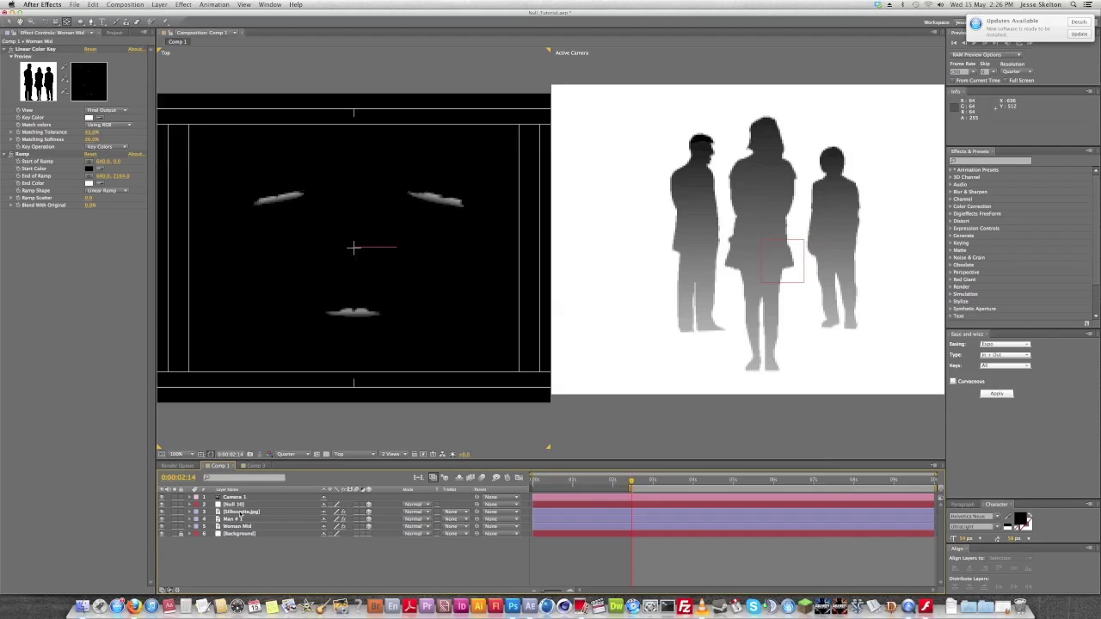
mouse_move(241, 517)
mouse_down()
mouse_move(448, 539)
mouse_move(296, 506)
mouse_move(234, 505)
mouse_up()
Rotate Null 10 in the Top view to swing the silhouettes, and render the viewer at Full resolution.
click(234, 505)
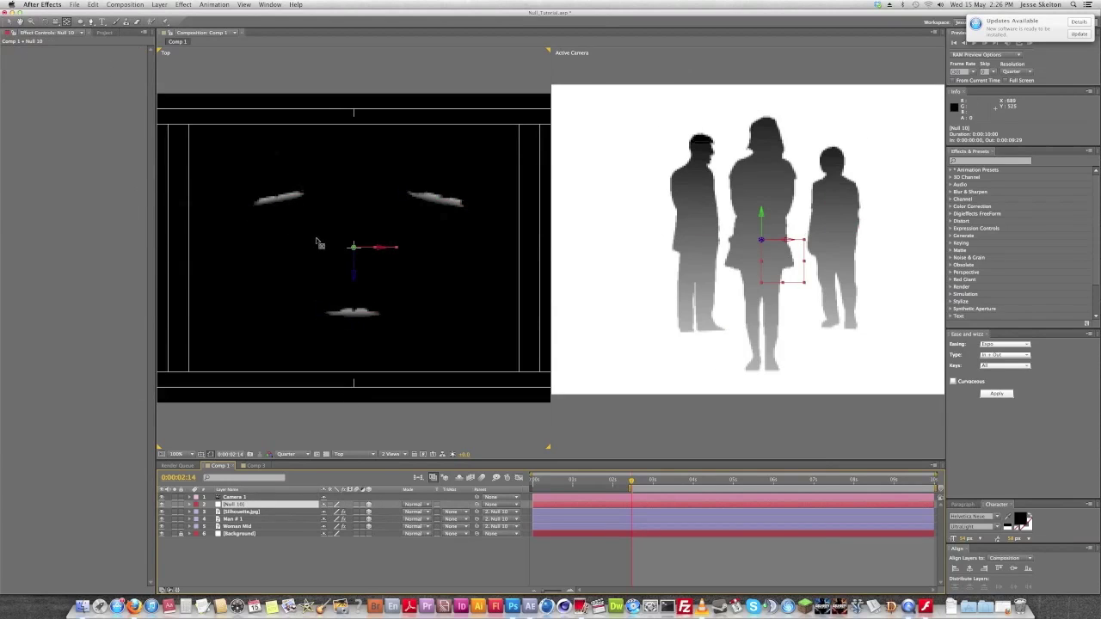
key(w)
drag(353, 252, 369, 161)
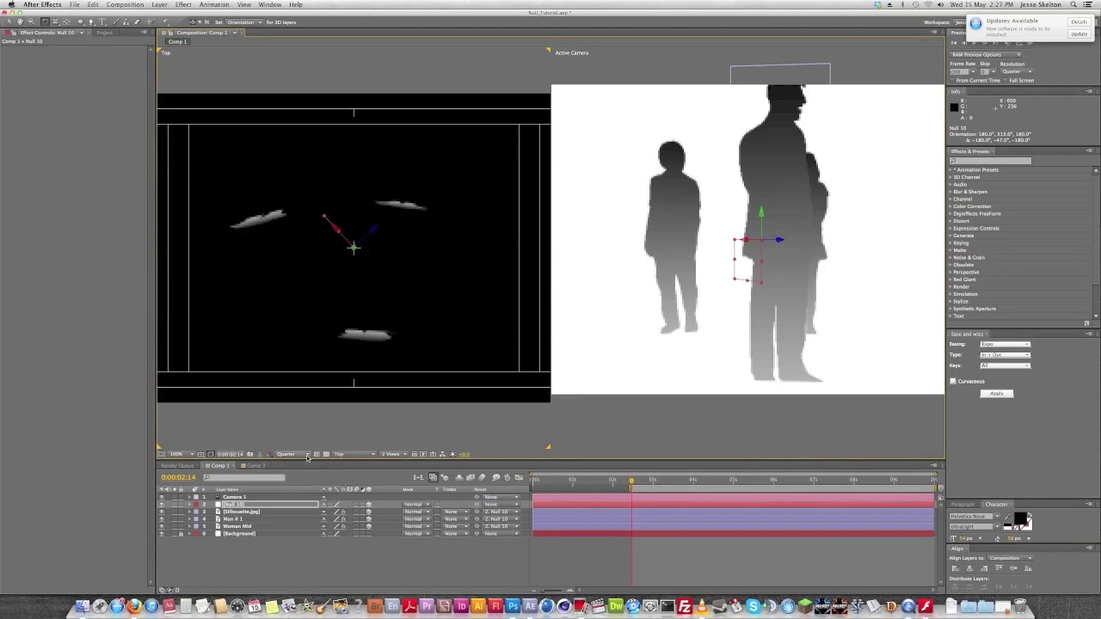
click(307, 457)
click(304, 474)
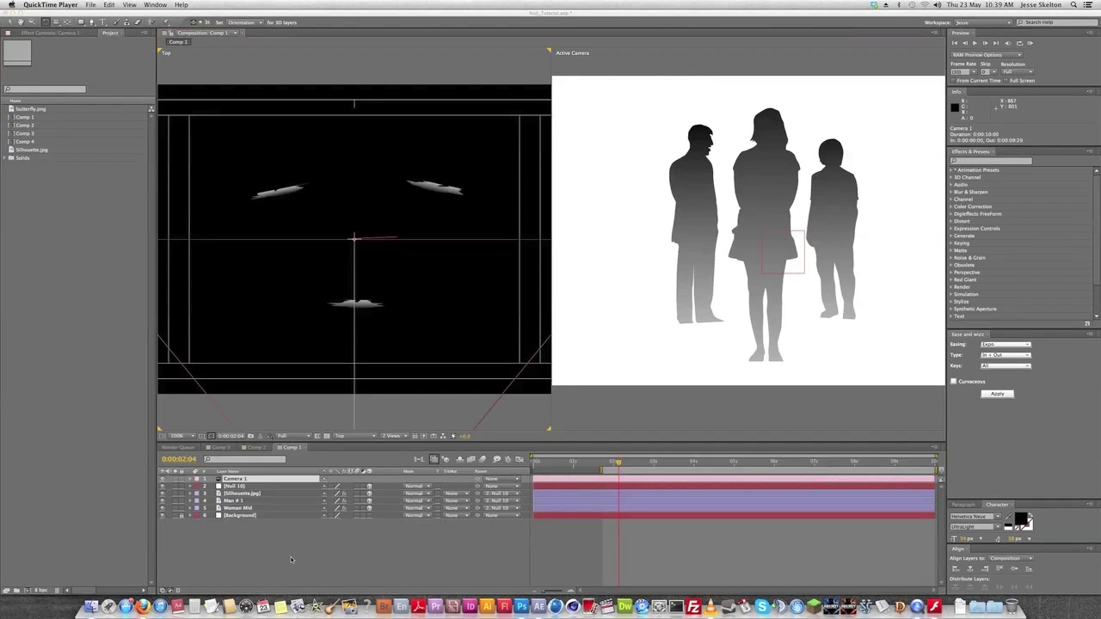
Turn Camera 1's Depth of Field On under Camera Options and select Focus Distance.
click(291, 560)
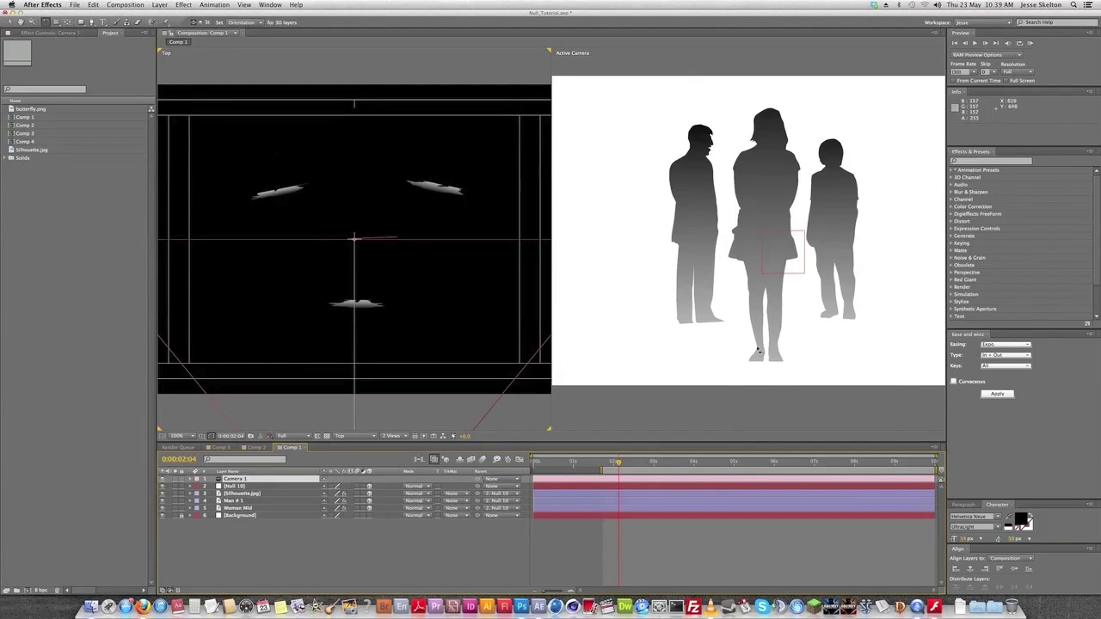
key(v)
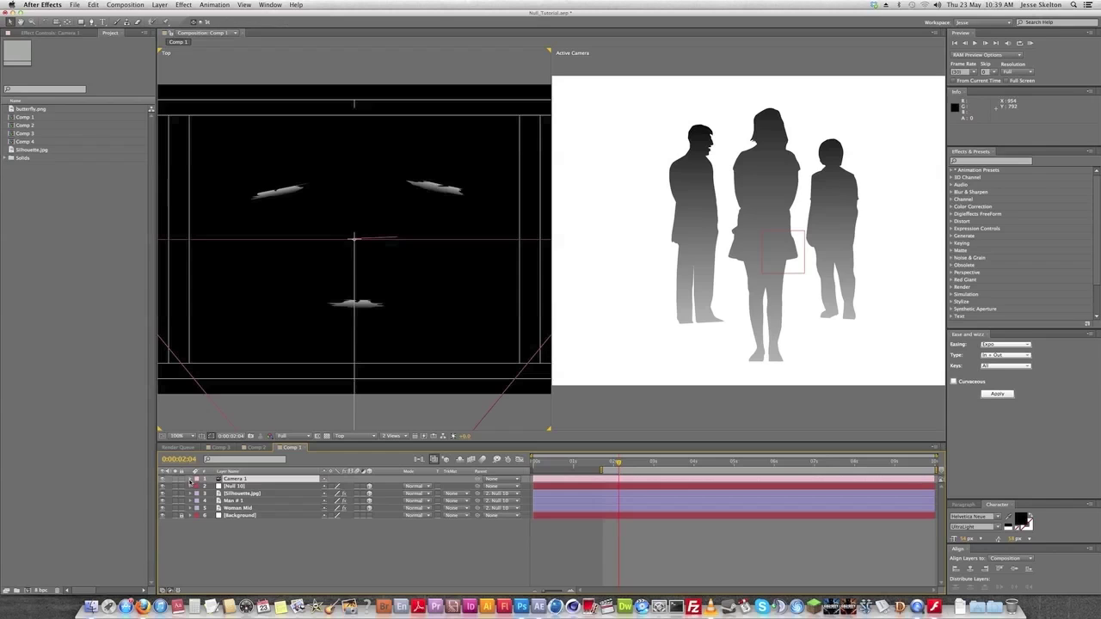
click(191, 479)
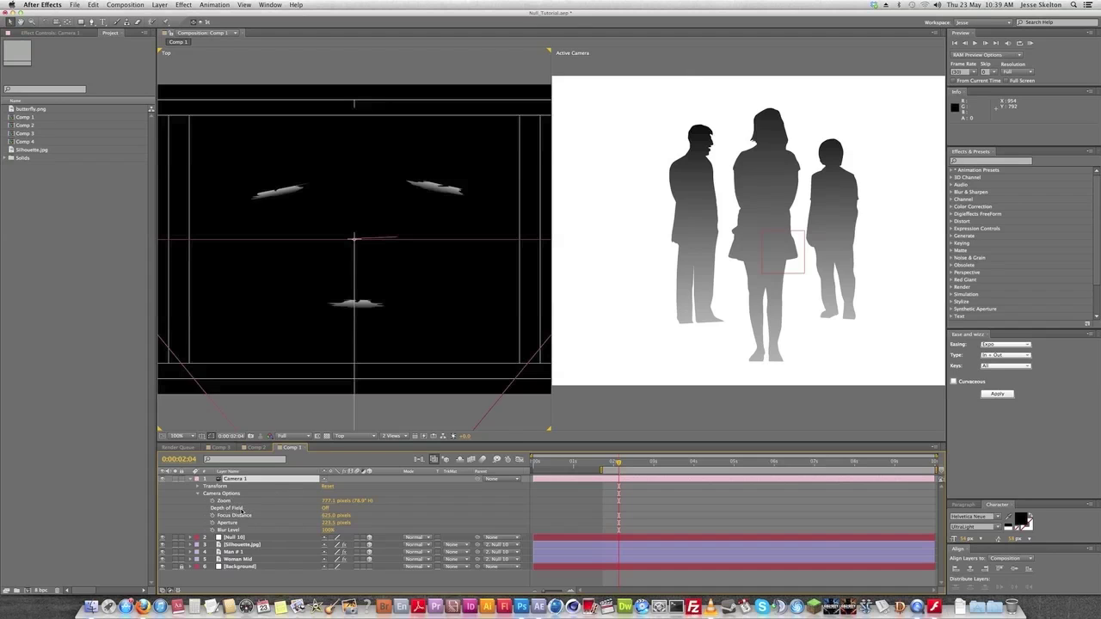
click(324, 508)
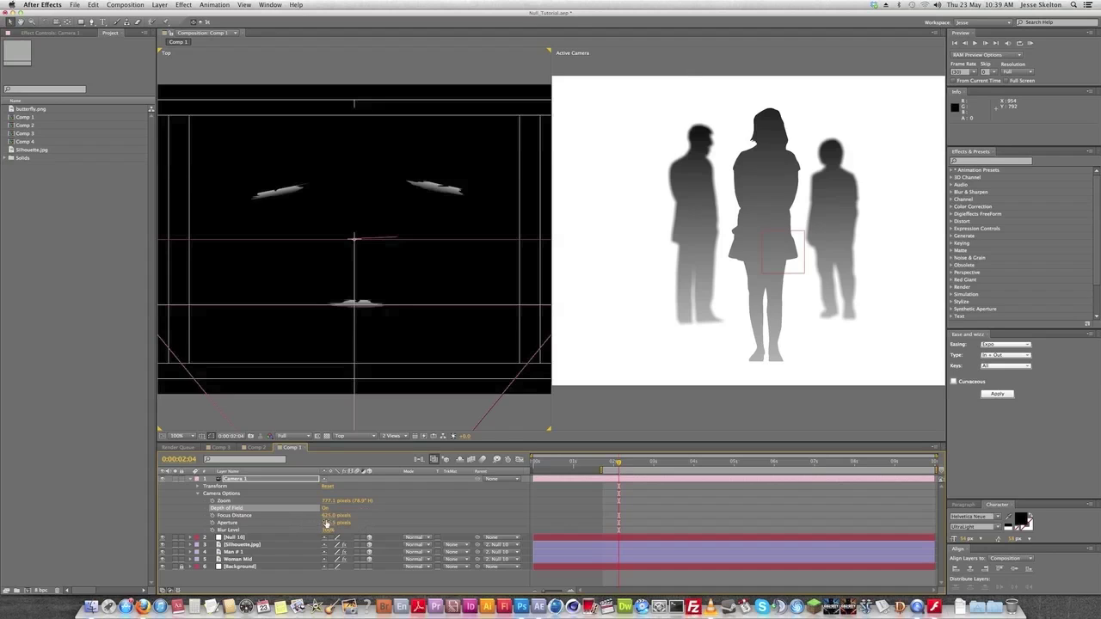
click(243, 516)
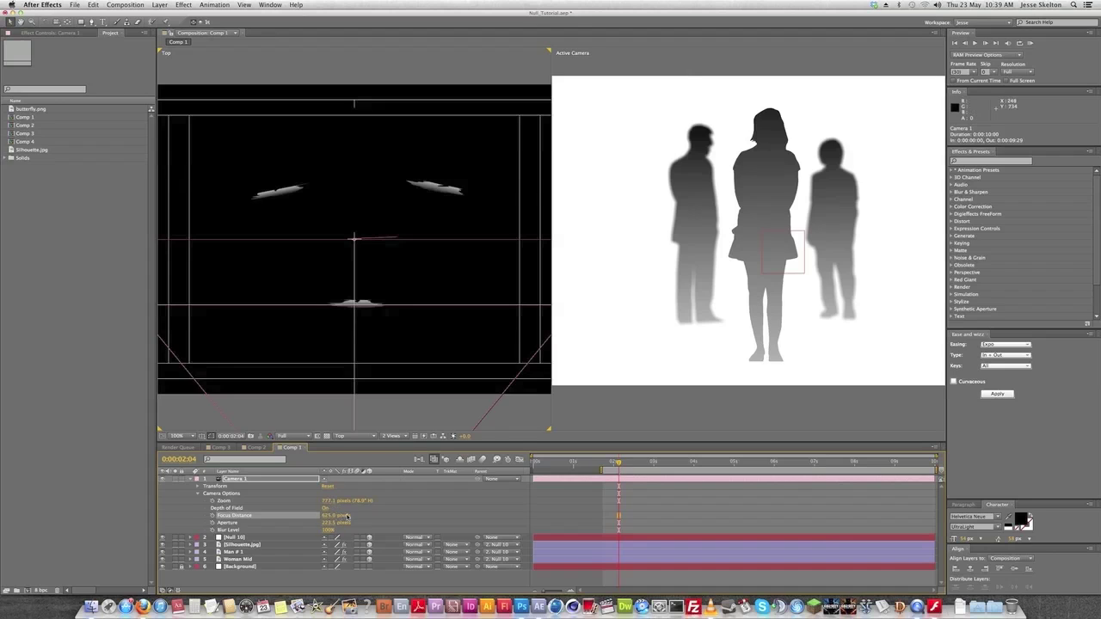
Set Camera 1's Aperture to 217.5 pixels, rotate Null 10, and close Comp 1 to show Comp 3.
drag(325, 524, 334, 522)
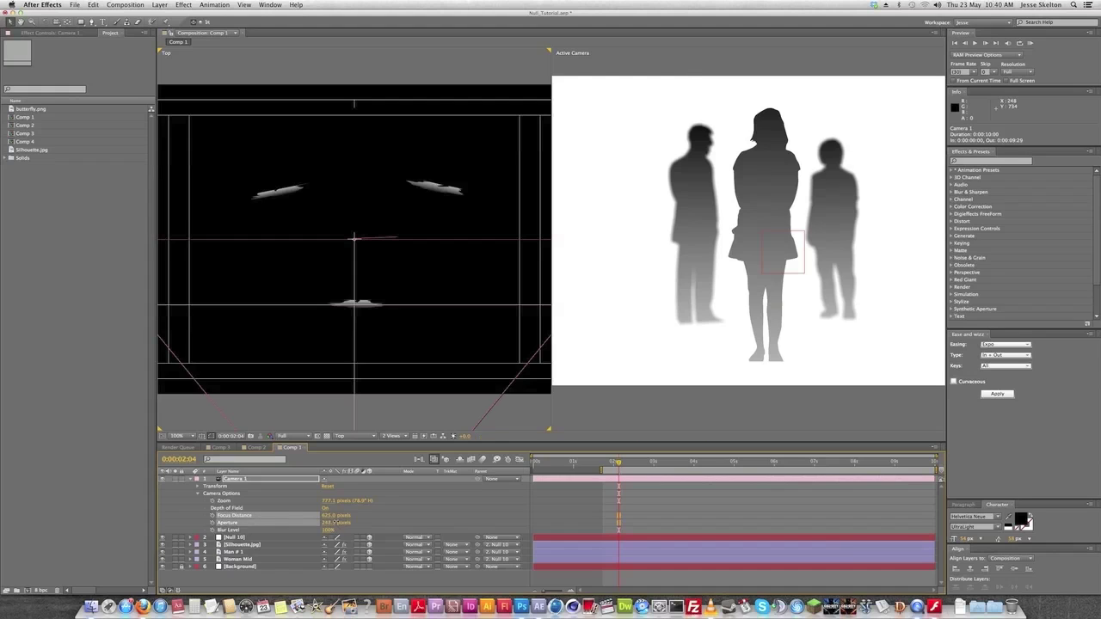
drag(334, 522, 331, 527)
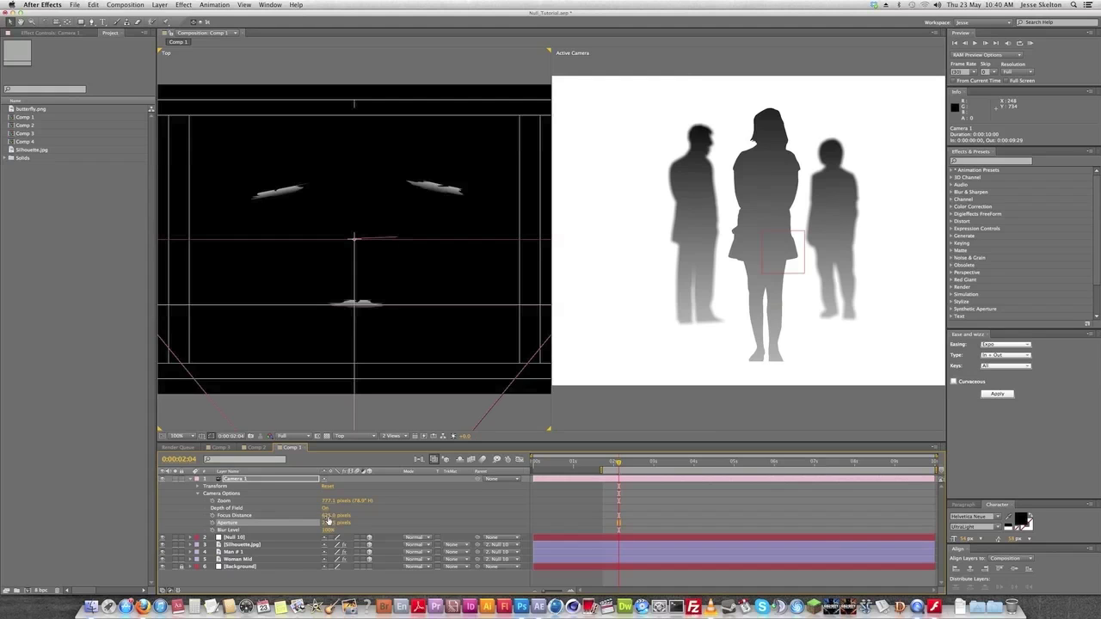
key(w)
drag(354, 238, 372, 201)
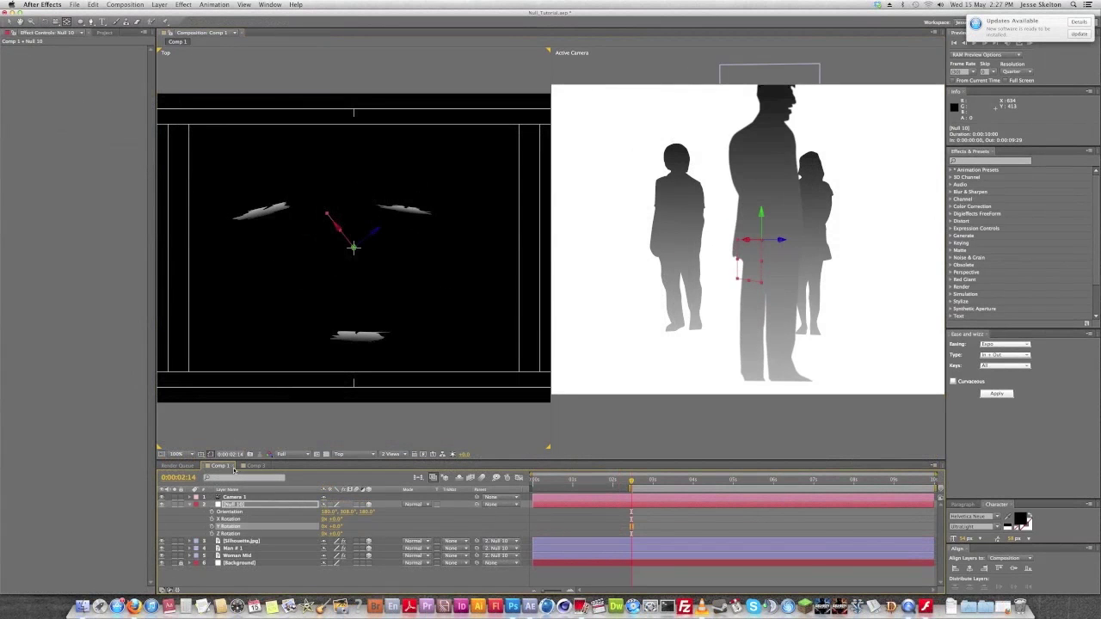
click(231, 466)
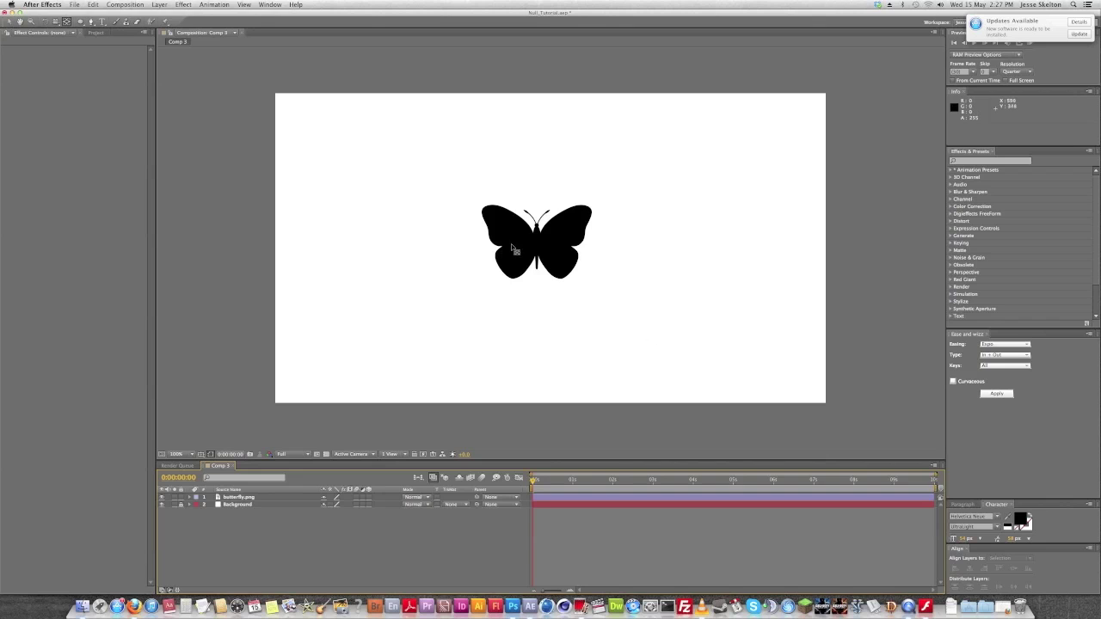
Move the butterfly slightly and expand the butterfly.png layer's properties.
key(v)
mouse_move(541, 248)
mouse_down()
mouse_move(357, 320)
mouse_move(645, 226)
mouse_move(541, 246)
mouse_up()
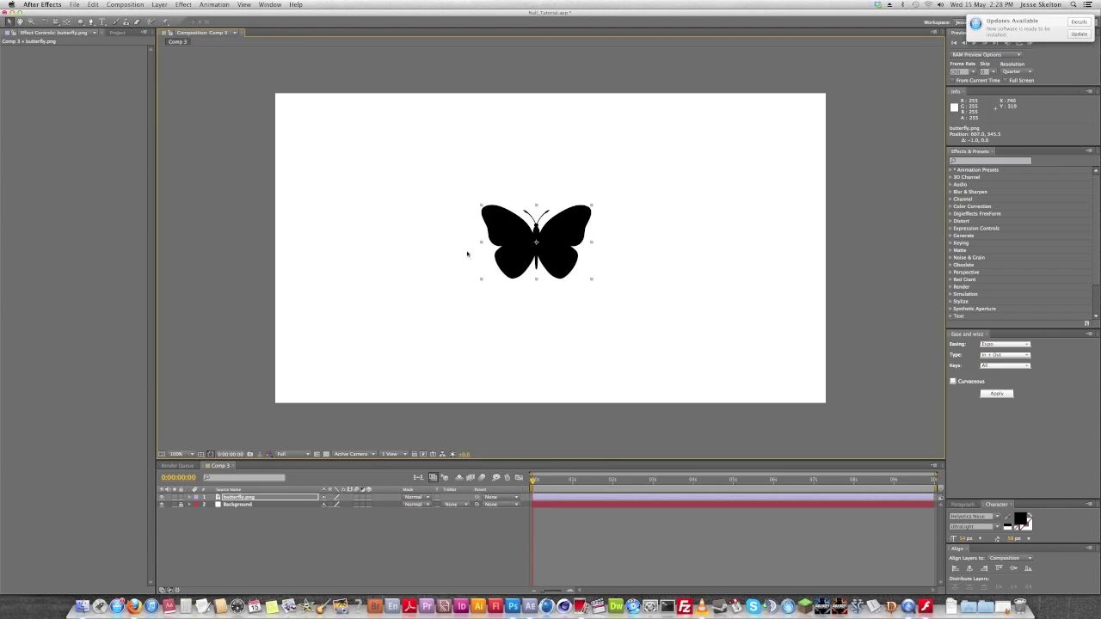
click(188, 505)
click(189, 498)
click(196, 505)
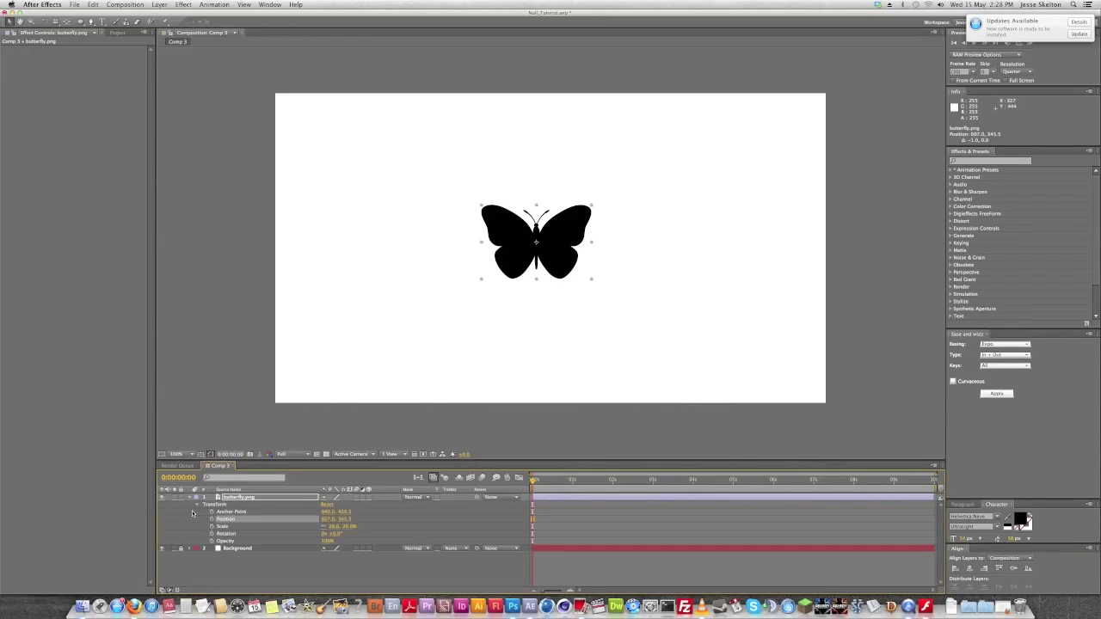
click(197, 505)
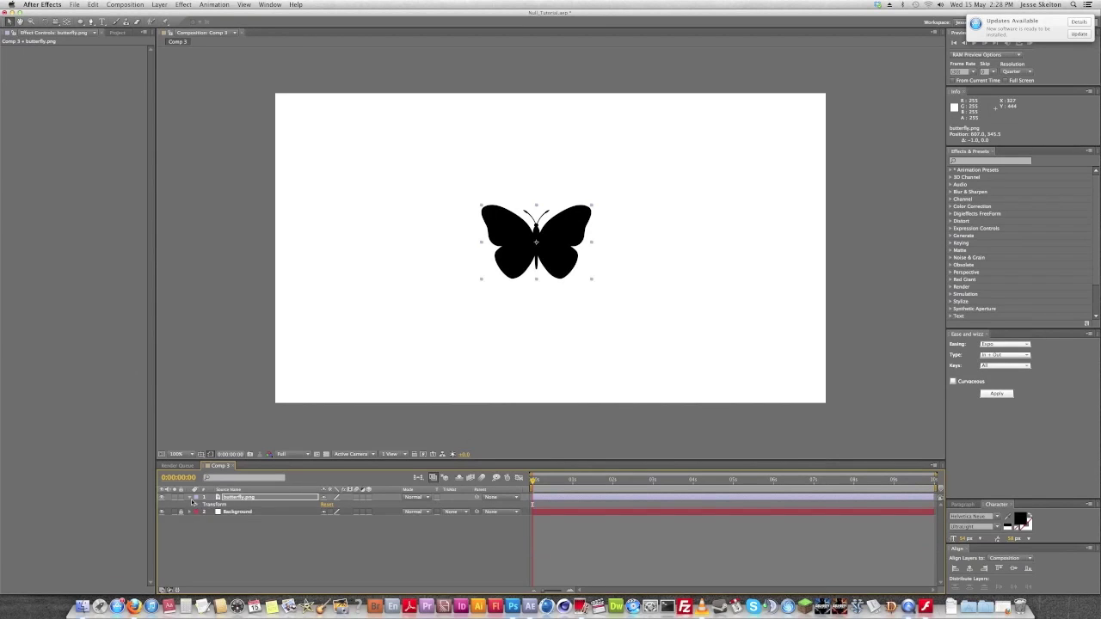
click(189, 498)
click(190, 498)
Add a wiggle expression to butterfly.png's Position and RAM-preview the jitter.
key(p)
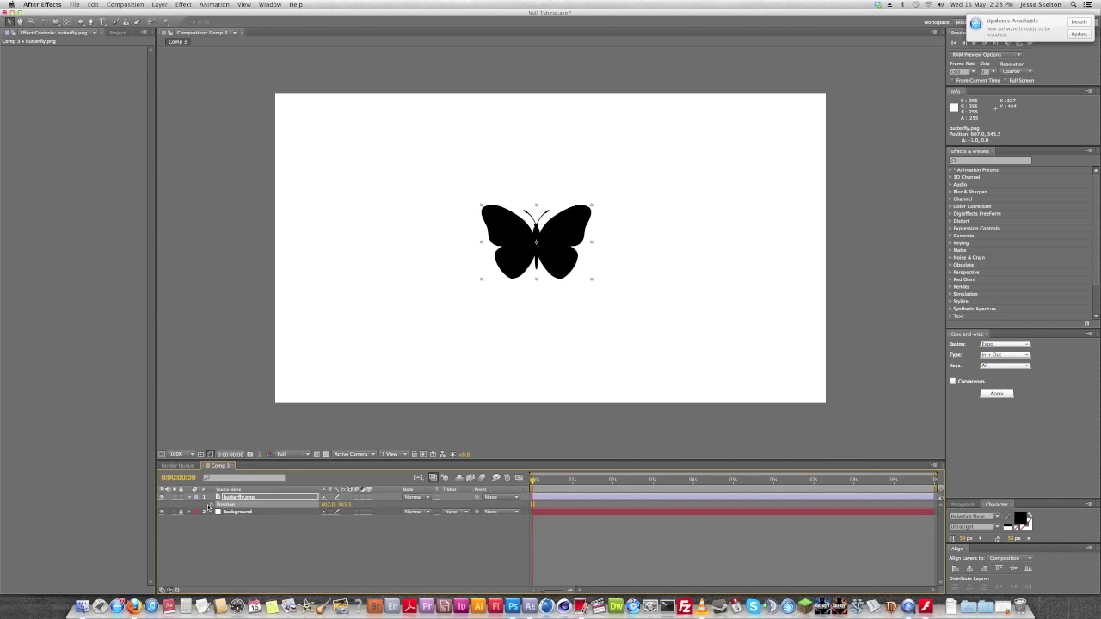
alt+click(212, 507)
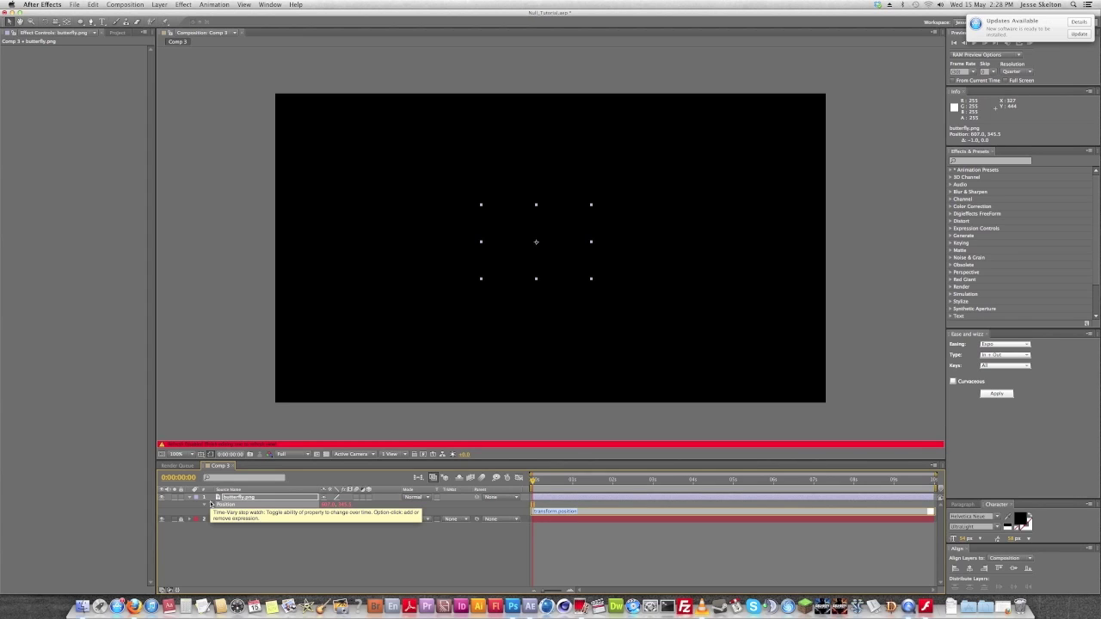
text(wiggle(3,10)
key(KP_Enter)
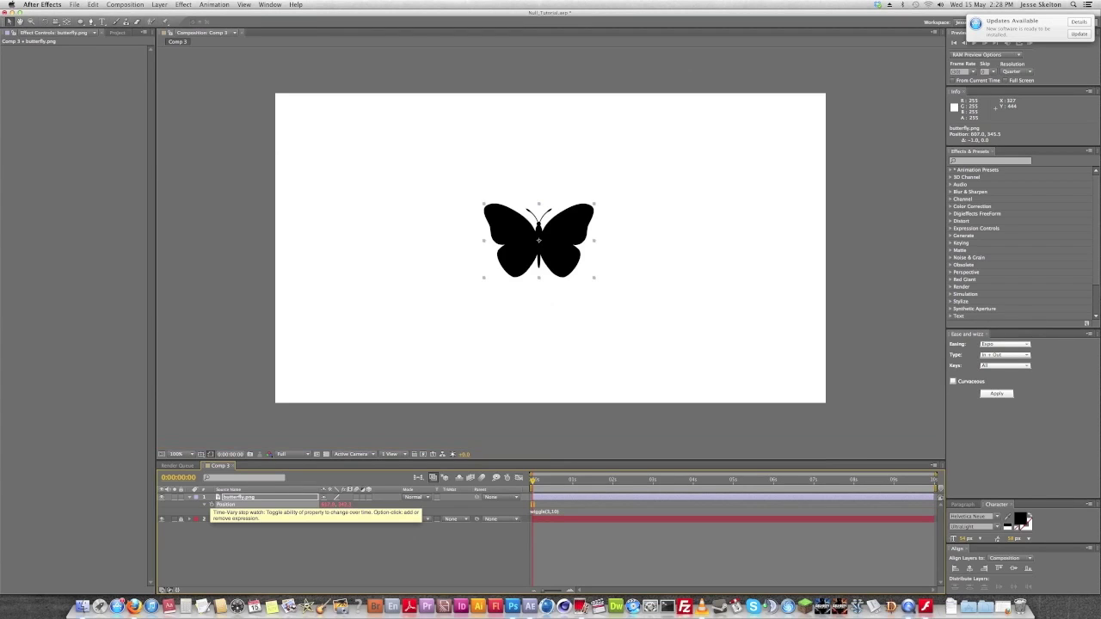
key(KP_0)
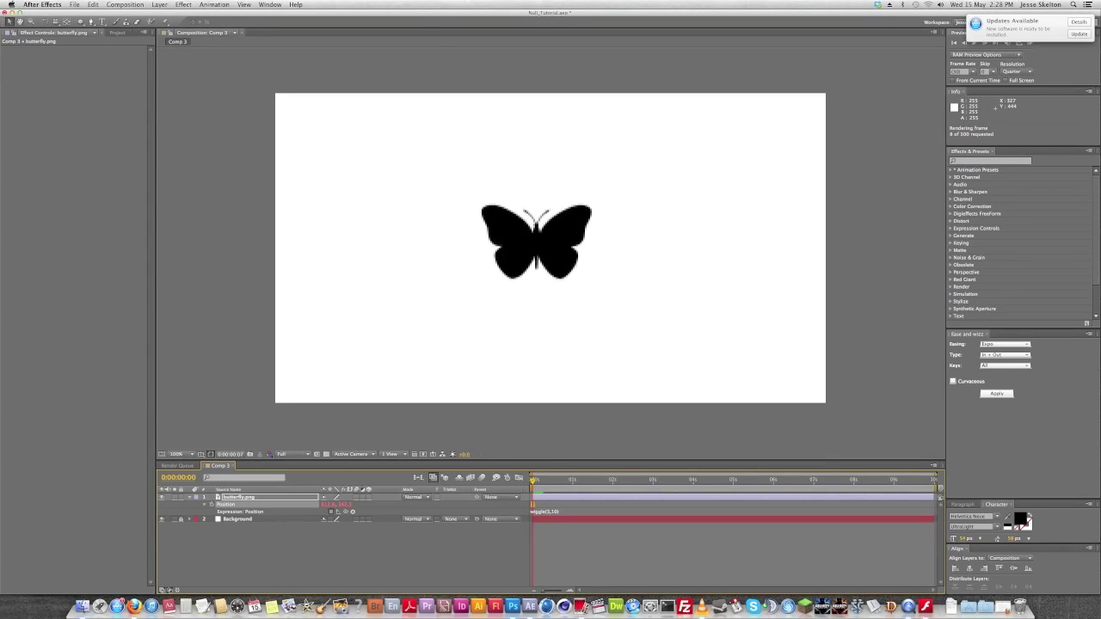
click(544, 485)
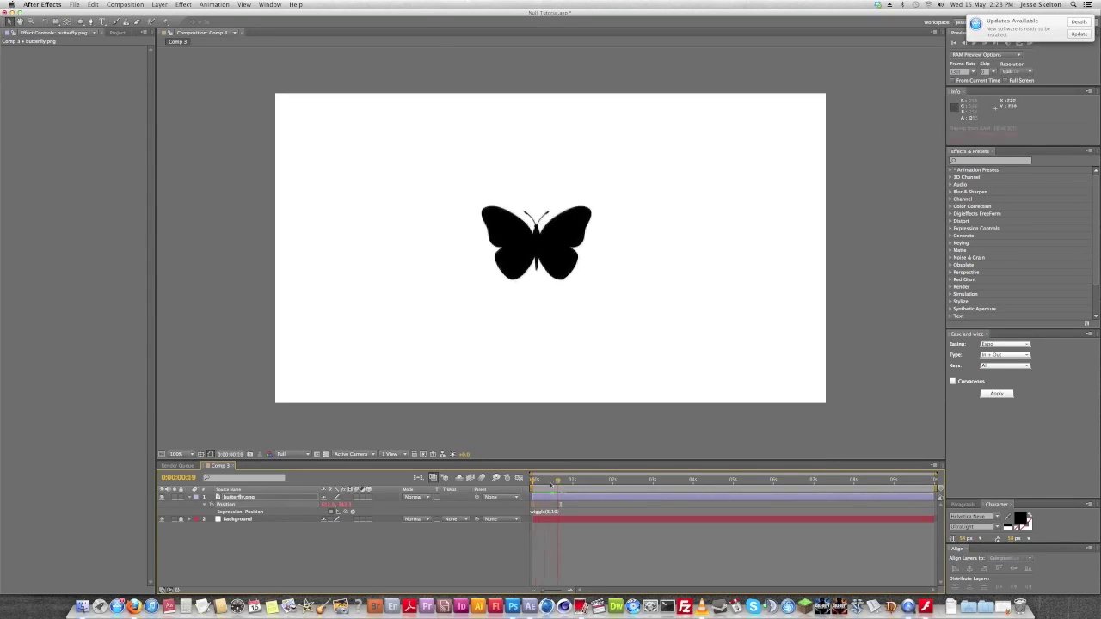
mouse_move(544, 485)
mouse_down()
mouse_move(533, 482)
mouse_move(545, 482)
mouse_up()
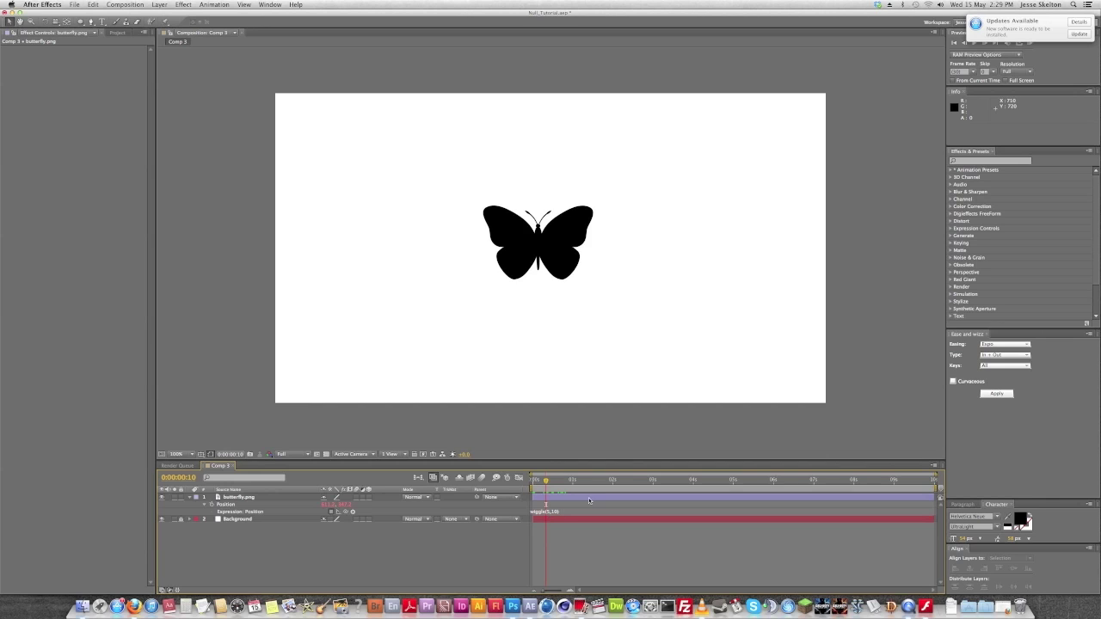
Add a new Null Object and parent butterfly.png to Null 11.
click(155, 5)
mouse_move(162, 15)
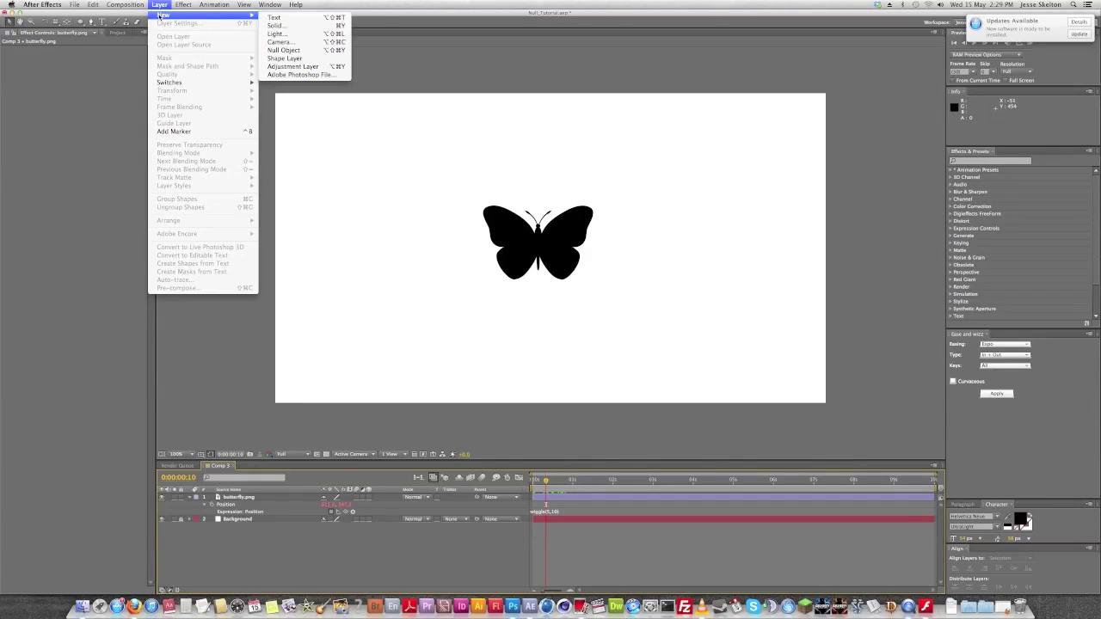
click(297, 54)
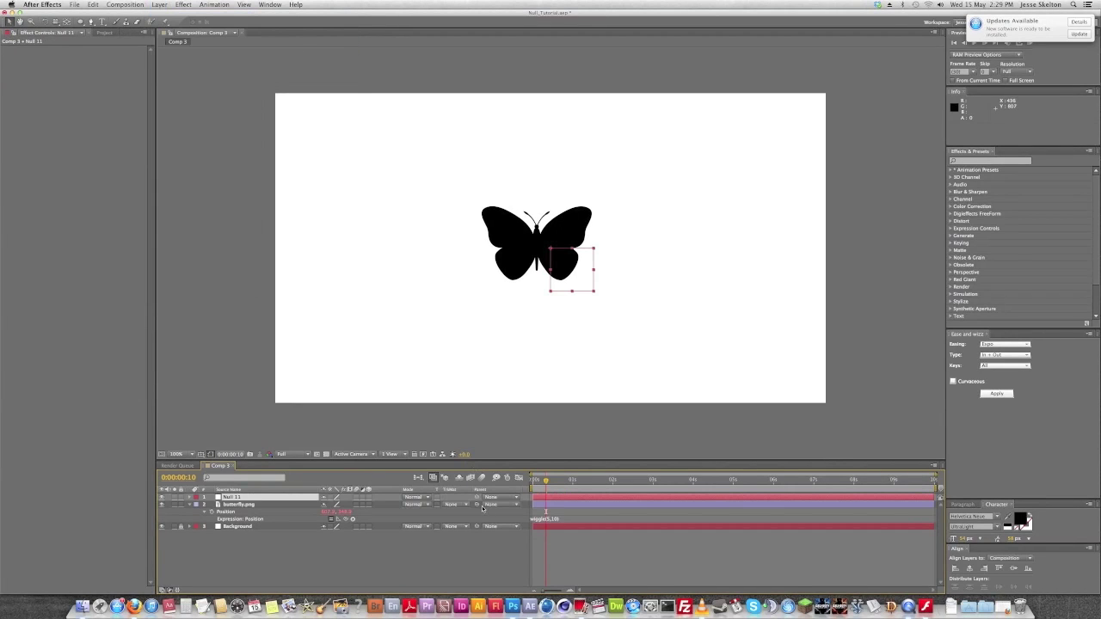
click(250, 505)
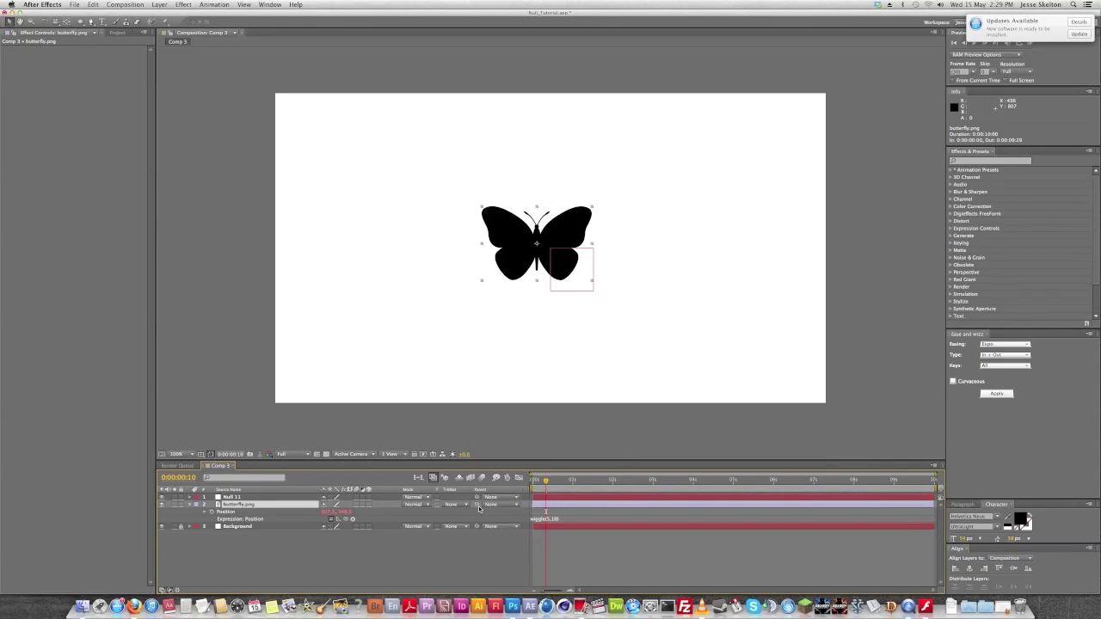
drag(435, 509, 267, 500)
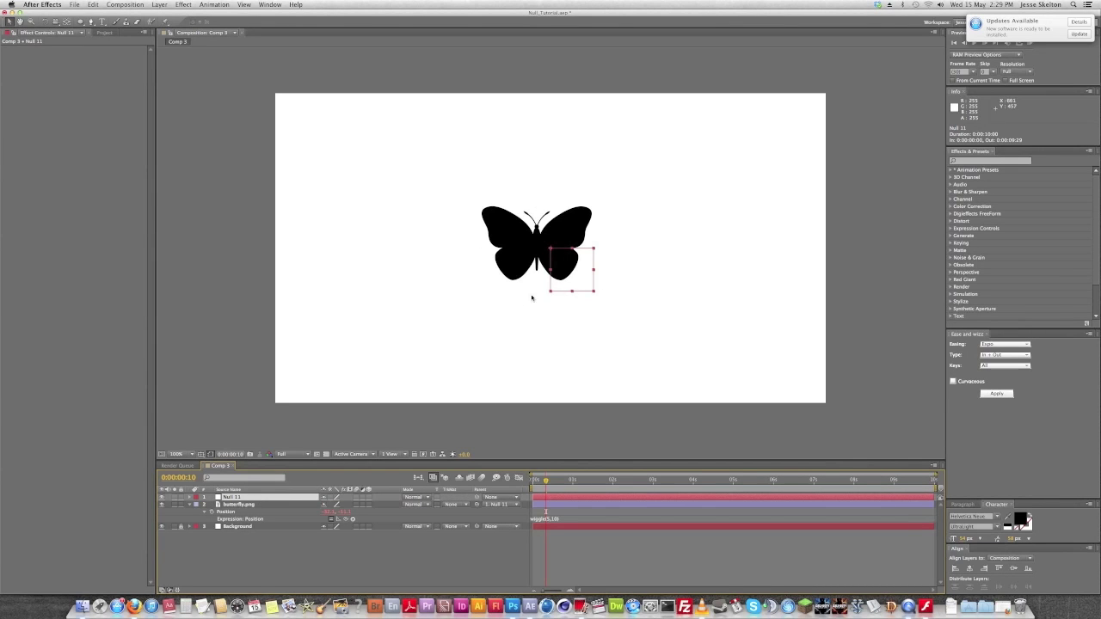
Keyframe Null 11's Position from lower left at 0s to upper right at 0:00:02:02.
drag(524, 300, 345, 377)
key(Home)
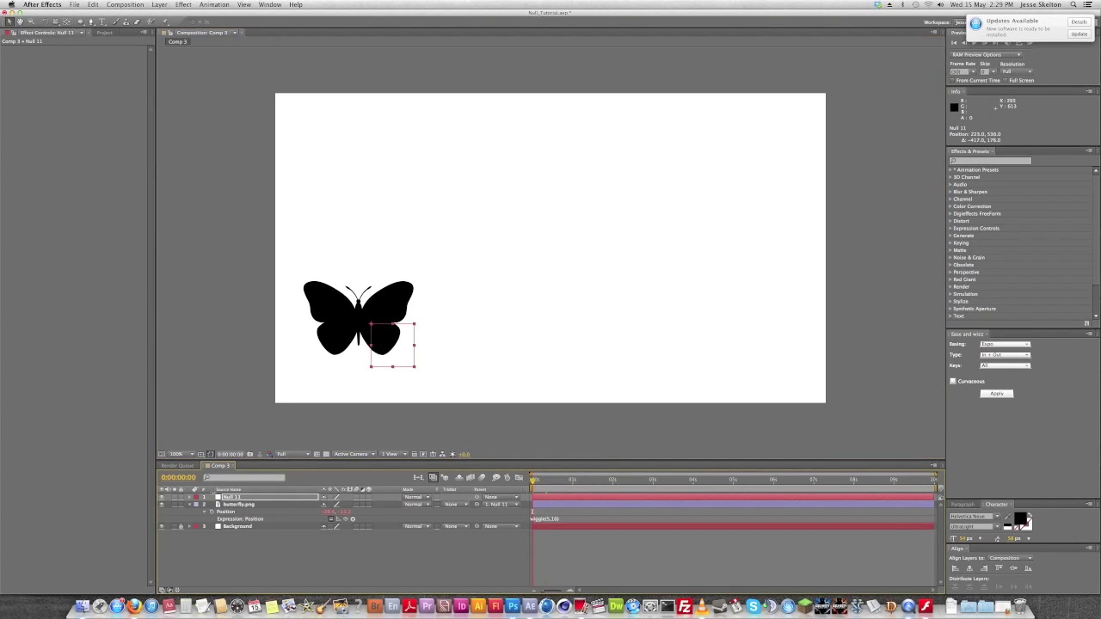
key(p)
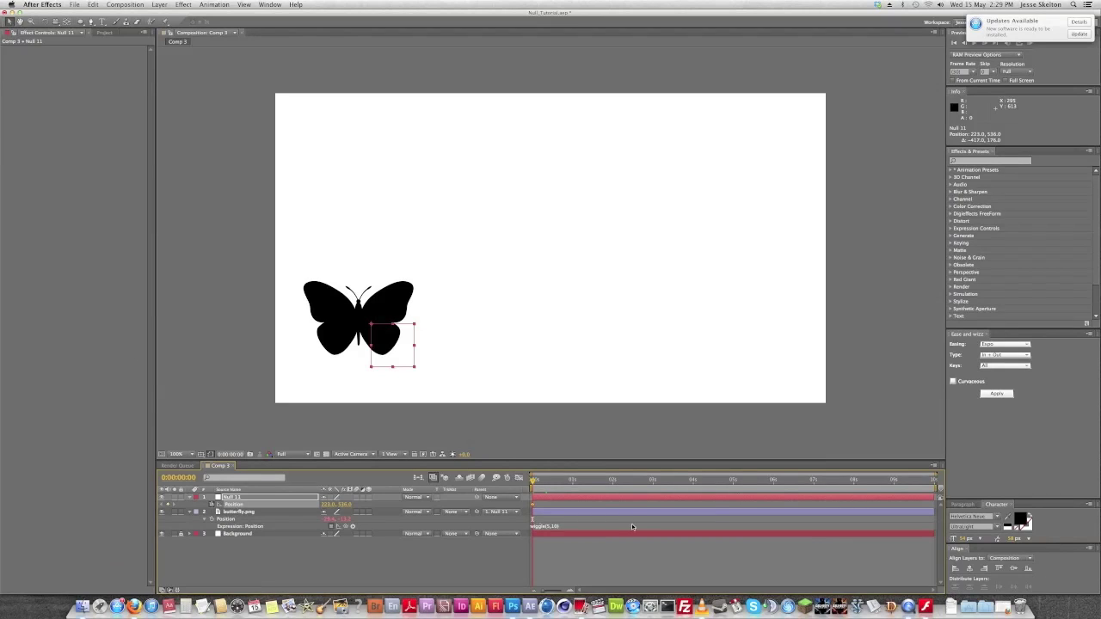
click(614, 481)
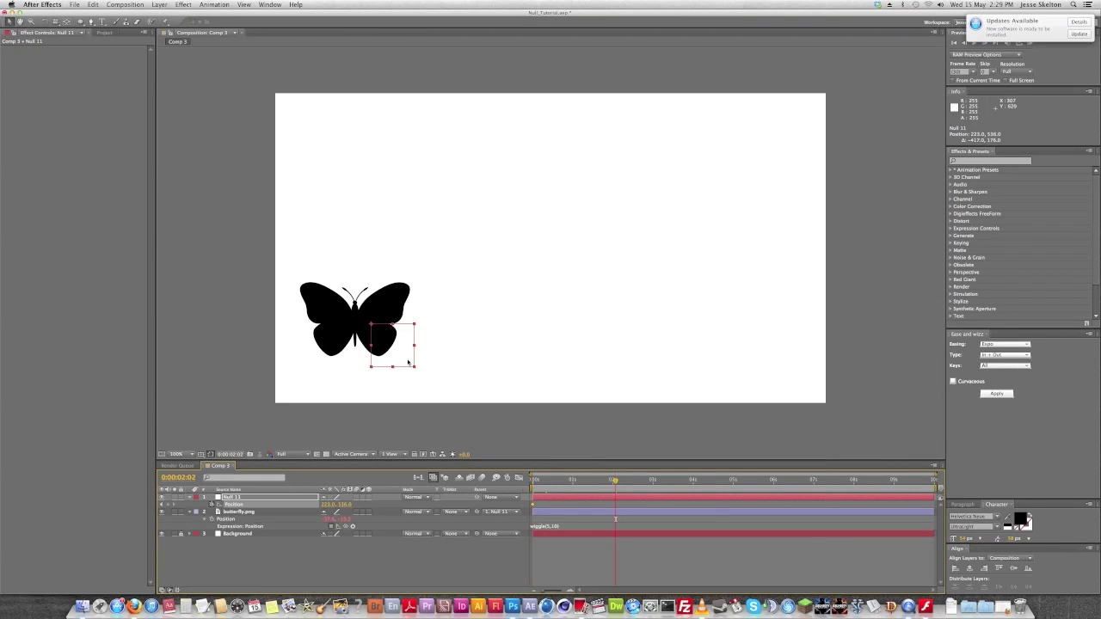
drag(426, 353, 794, 191)
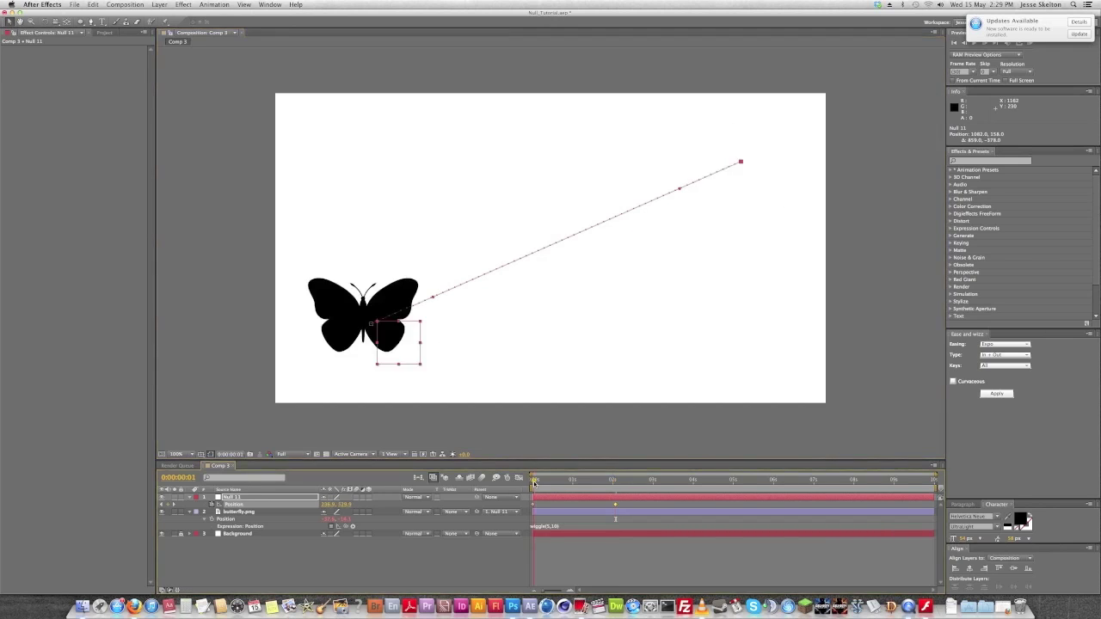
drag(533, 483, 531, 485)
Preview the null's motion and locate its end keyframe around 0:00:02:02.
key(space)
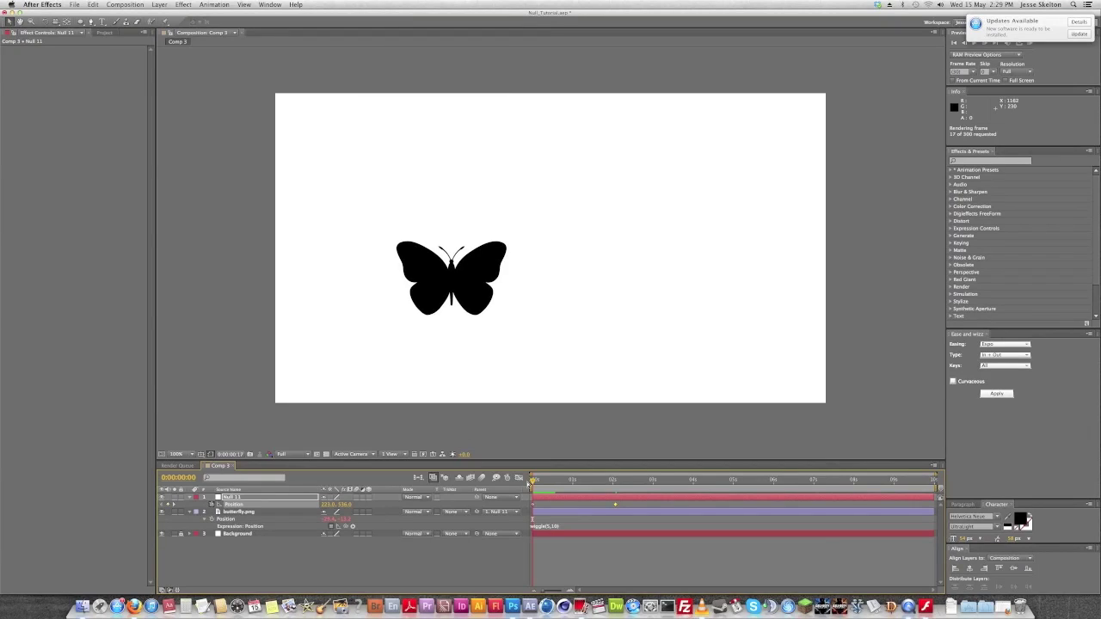
key(space)
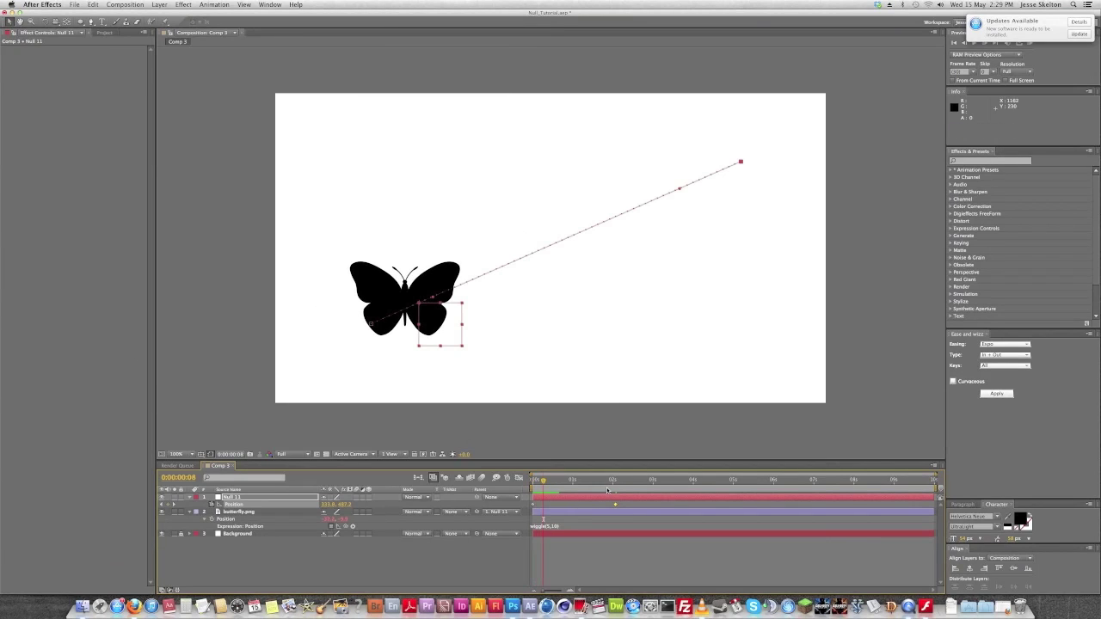
click(619, 480)
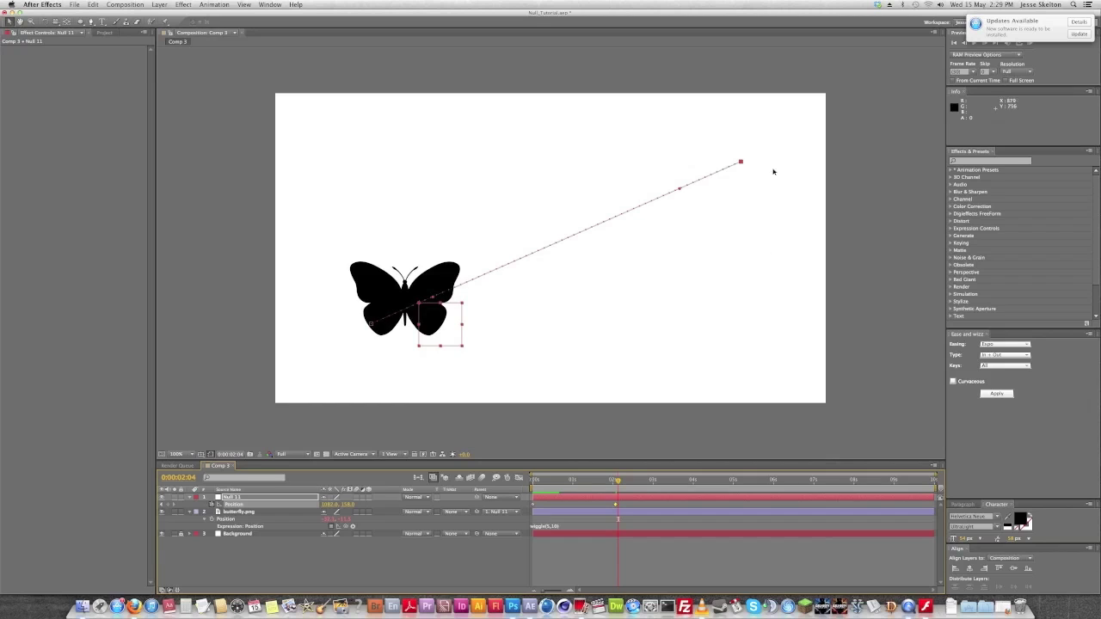
drag(616, 481, 613, 483)
click(628, 479)
Move Null 11's end keyframe to the canvas centre and RAM-preview the butterfly.
drag(756, 180, 551, 275)
key(super+z)
click(616, 480)
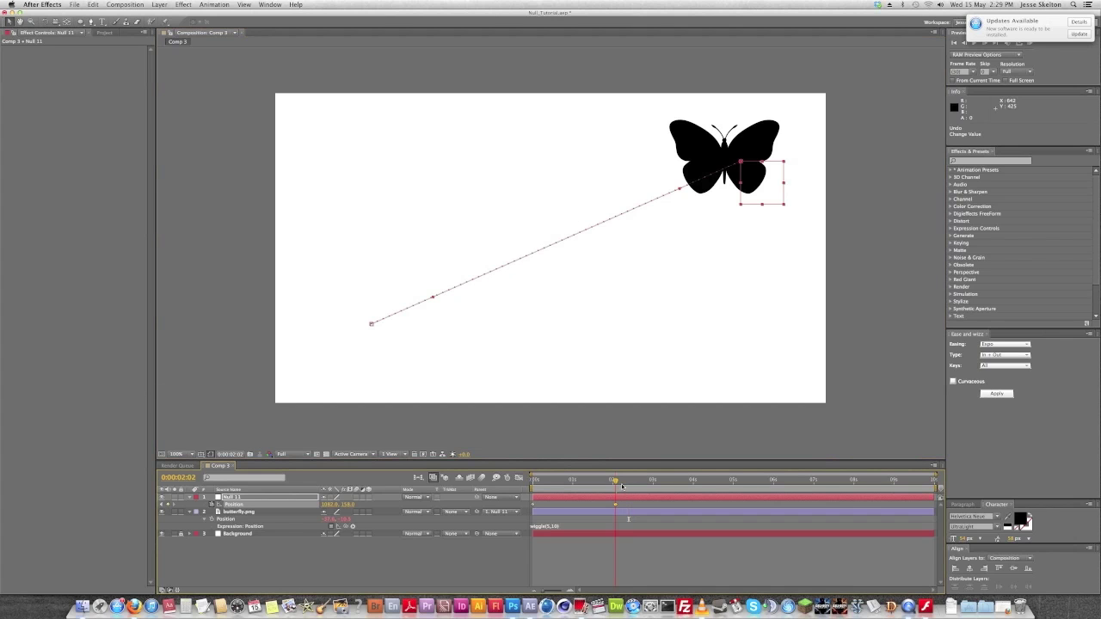
drag(759, 182, 530, 279)
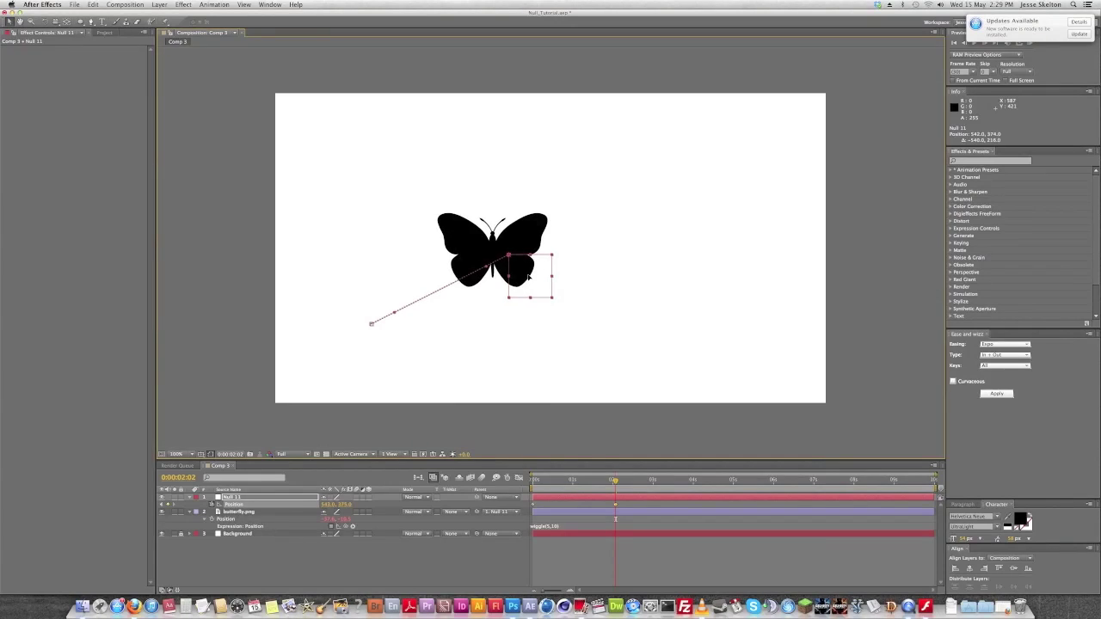
click(543, 556)
key(KP_0)
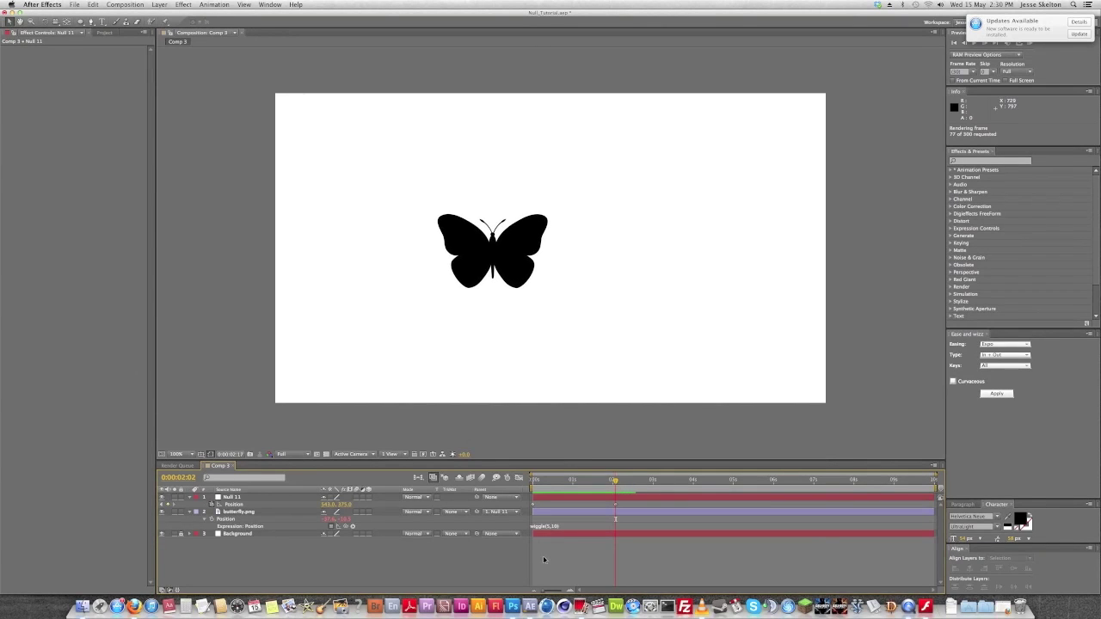
click(542, 556)
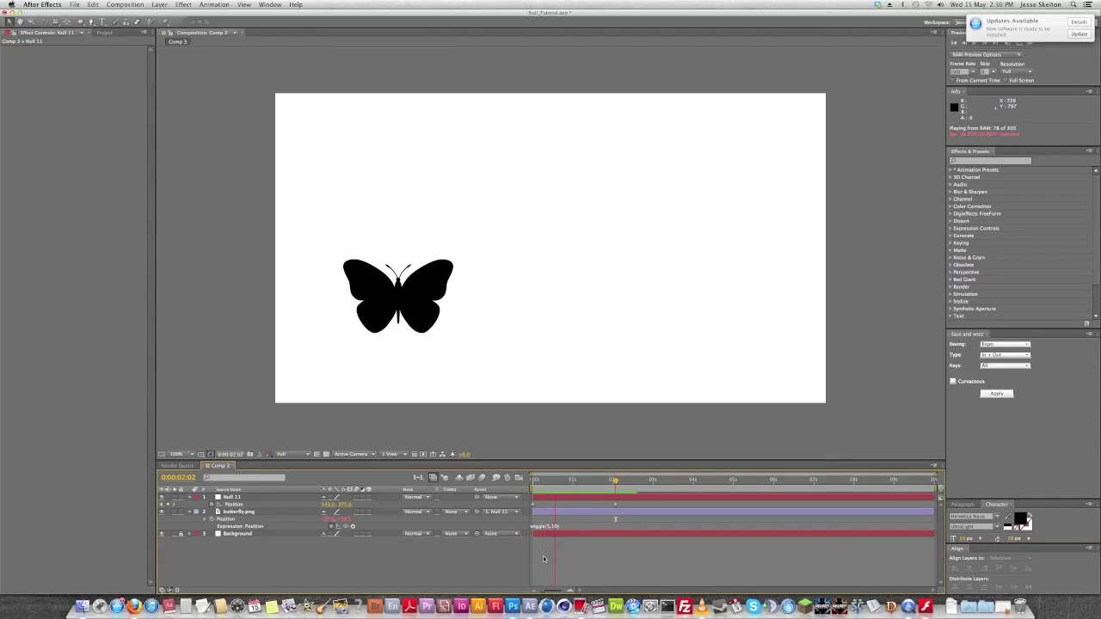